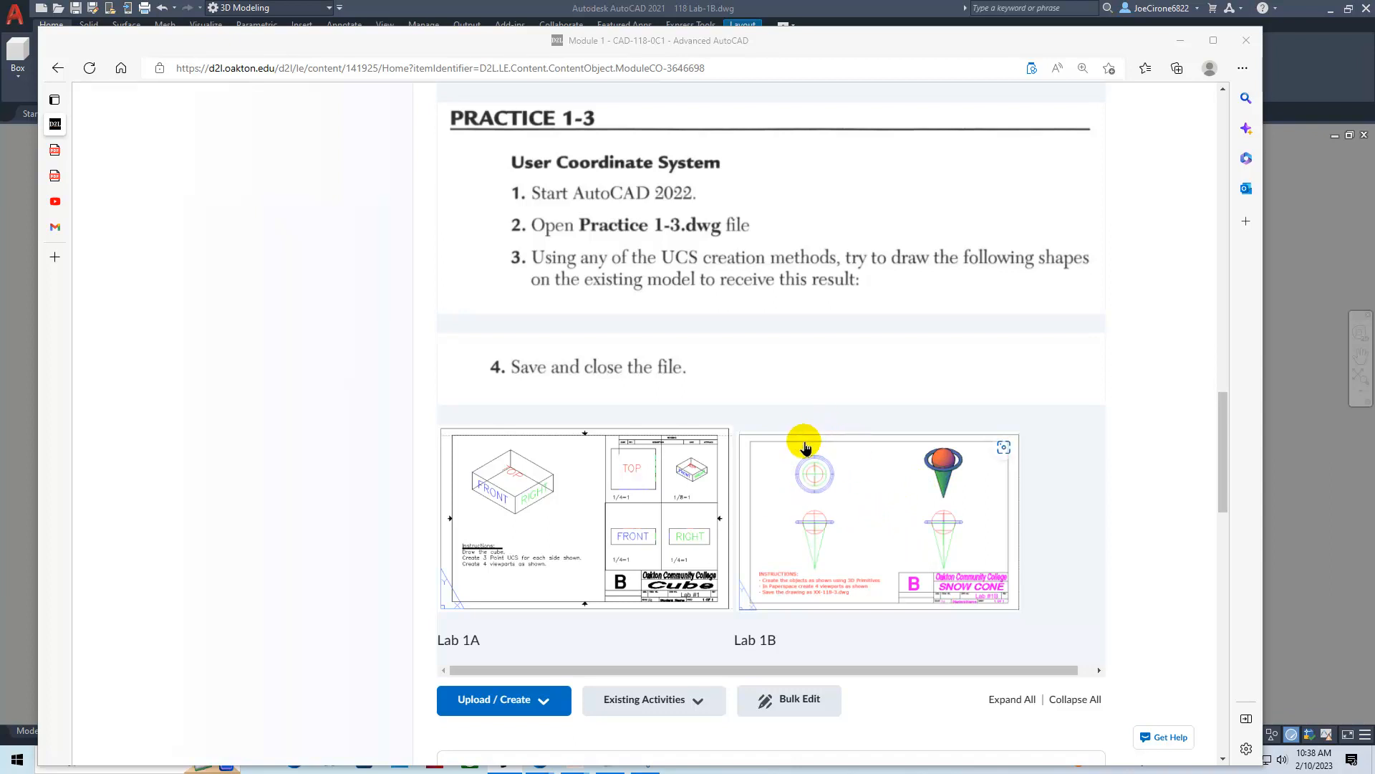
- Open the Lab 1B PDF from the module's Lab files and compare its sheet with the finished 118 Lab-1B drawing in AutoCAD
scroll(804, 439, "down", 4)
scroll(804, 445, "down", 3)
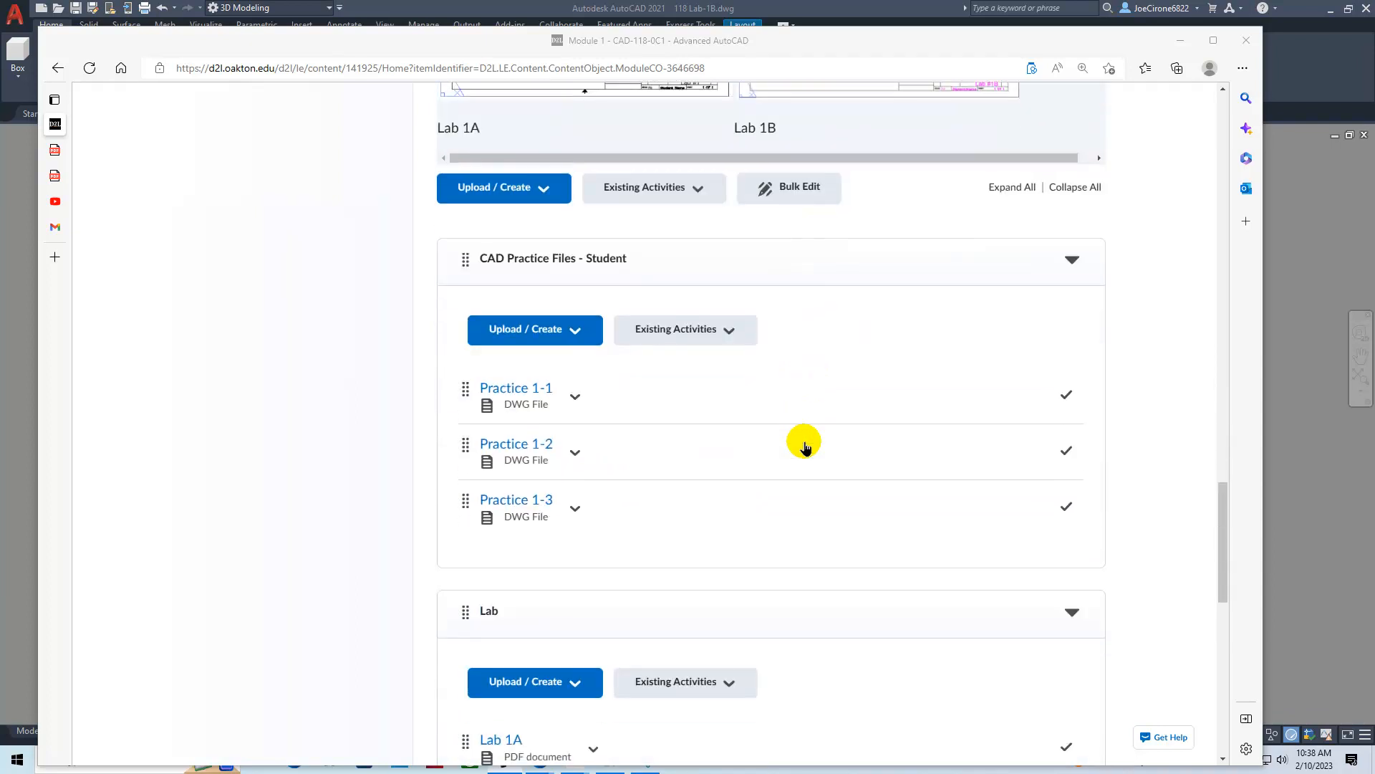
scroll(804, 445, "down", 3)
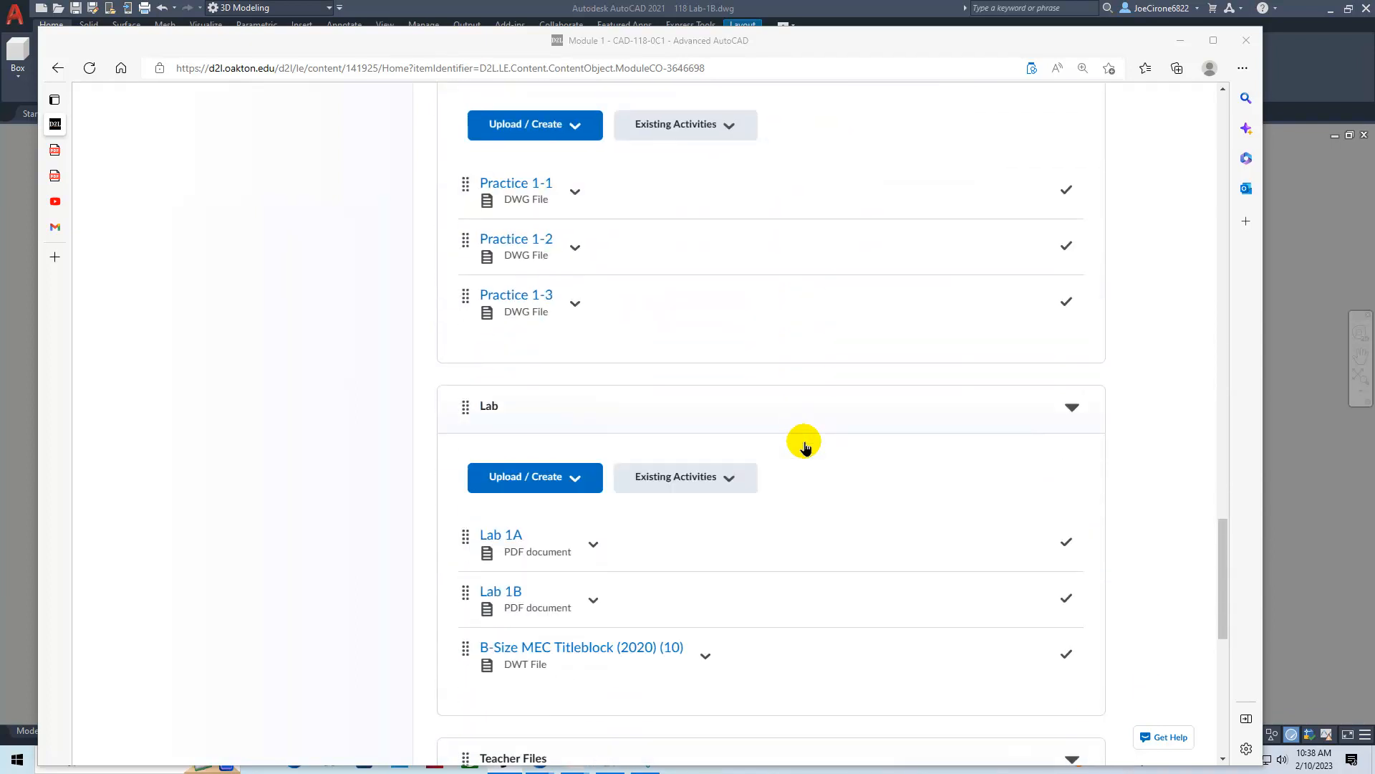
left_click(501, 592)
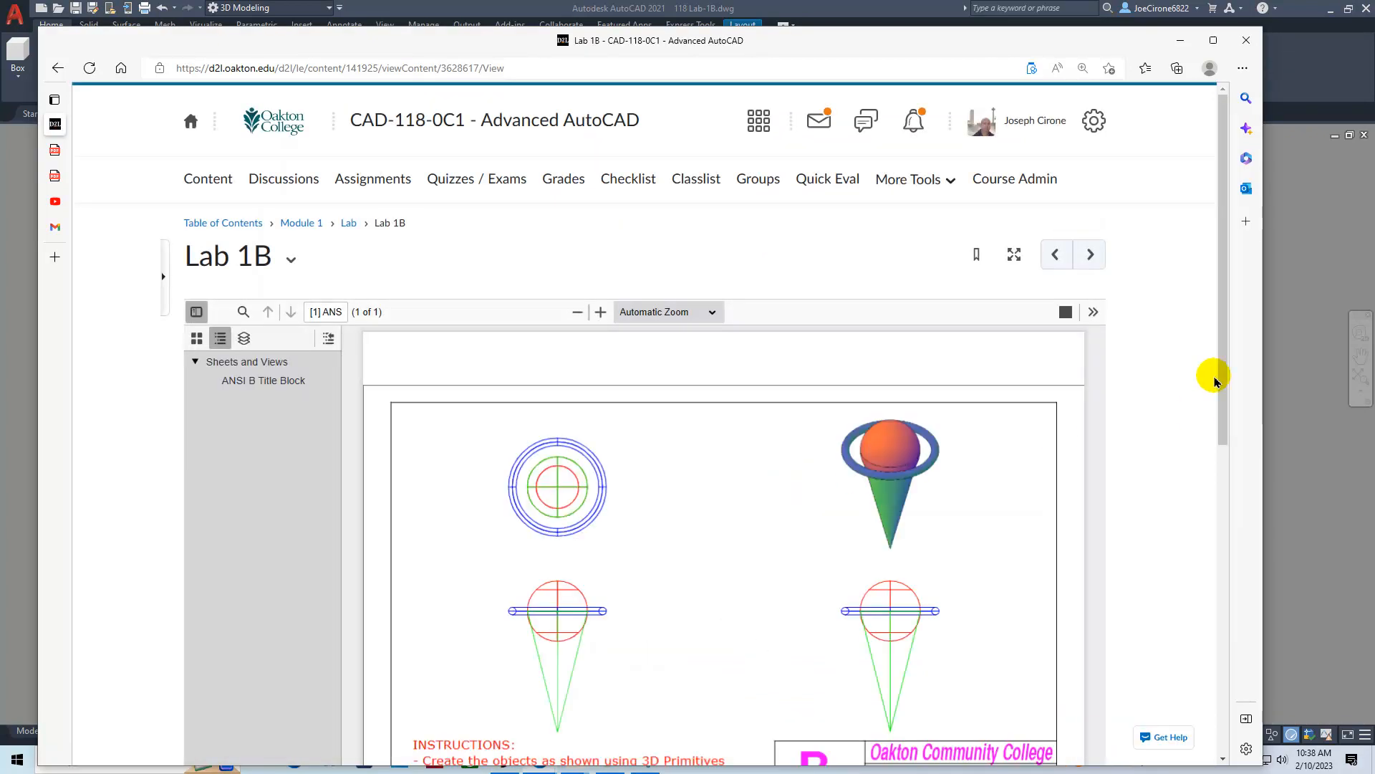
mouse_move(1227, 384)
left_mouse_down()
mouse_move(1227, 495)
mouse_move(1222, 468)
left_mouse_up()
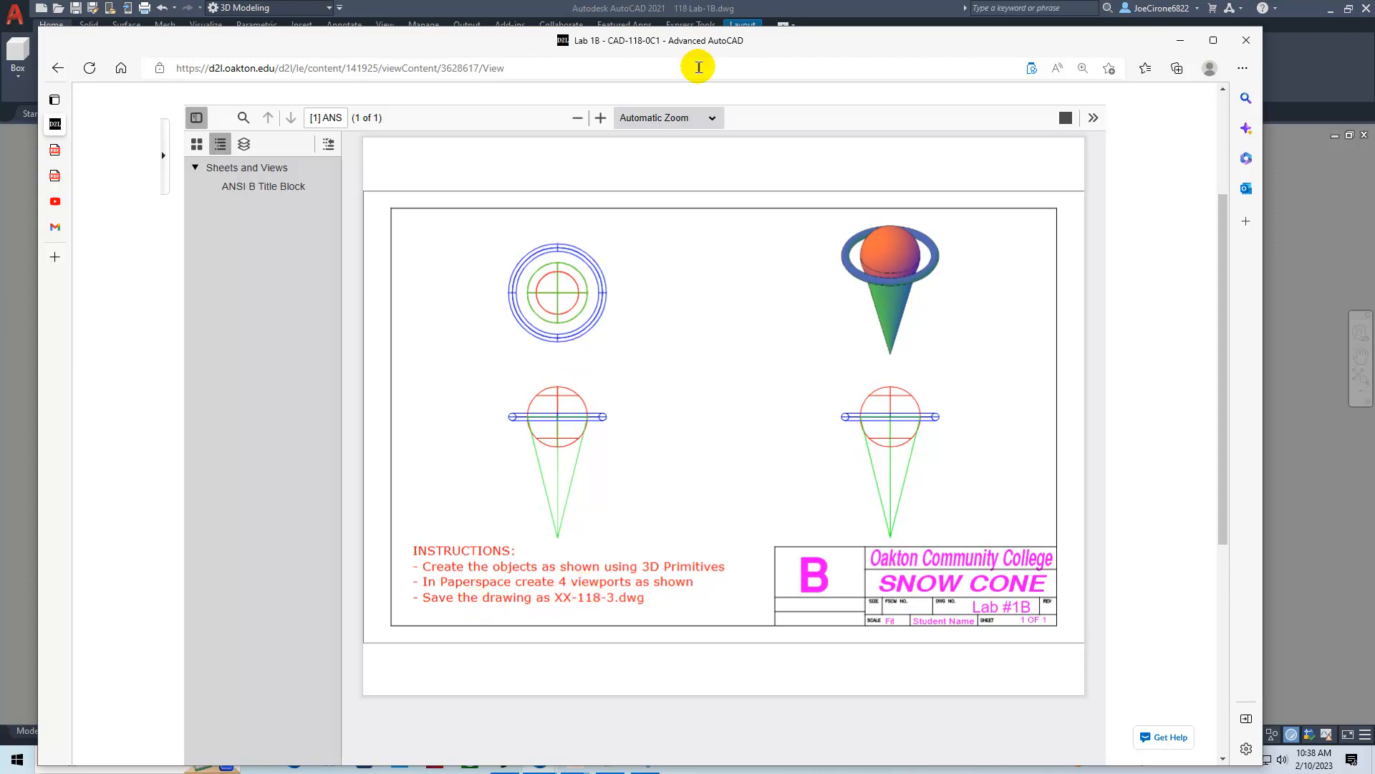
left_click_drag(770, 44, 1374, 61)
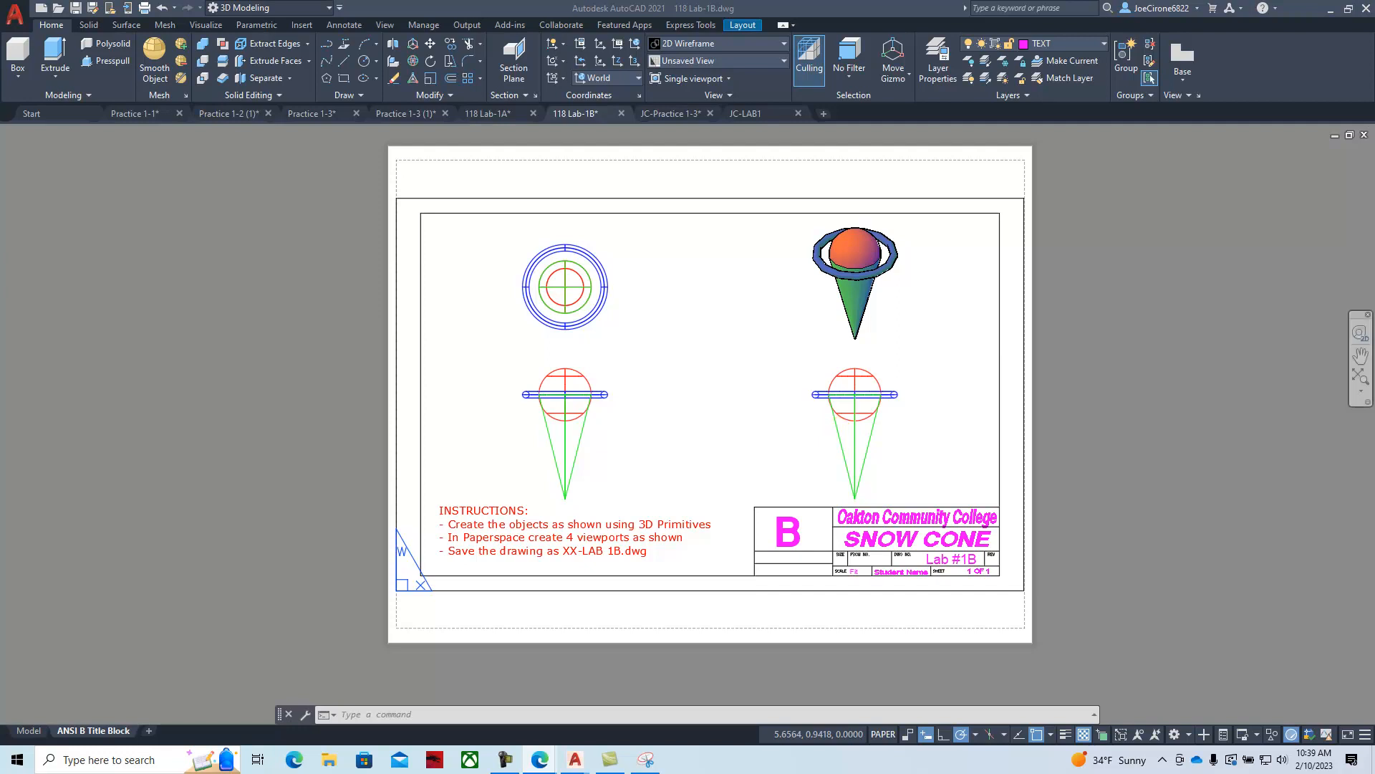
mouse_move(1374, 22)
left_mouse_down()
mouse_move(1331, 7)
mouse_move(749, 31)
left_mouse_up()
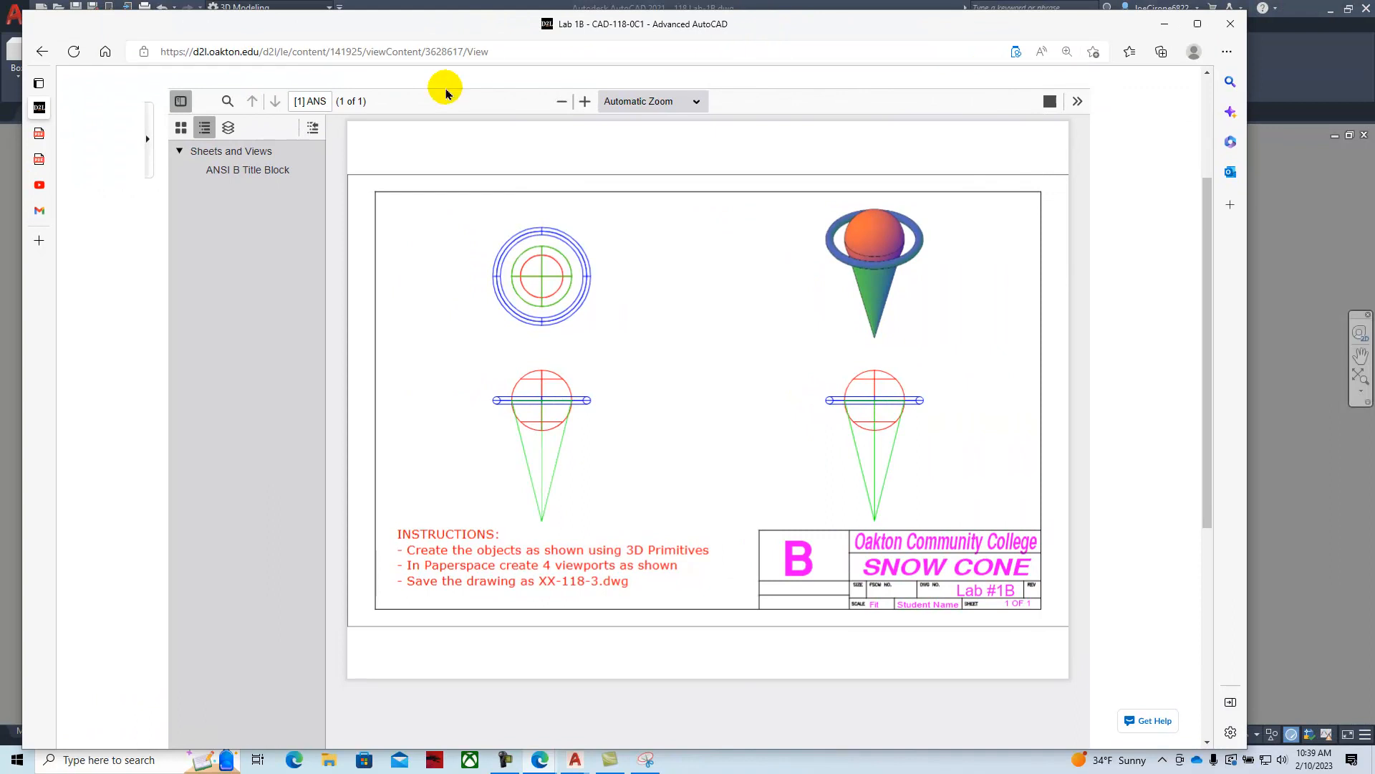
- Return from the PDF to the Module 1 page and find the files in its Lab section
left_click(40, 56)
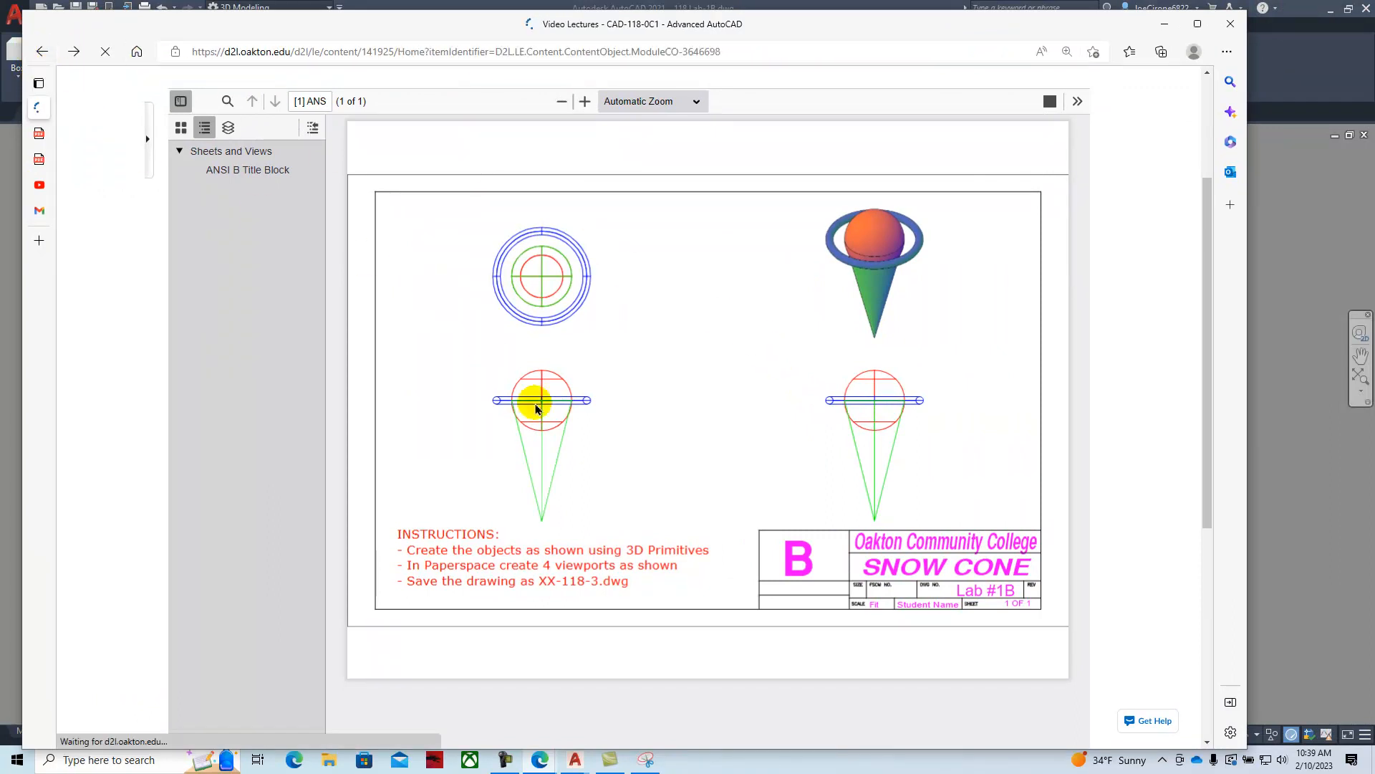
scroll(616, 419, "up", 5)
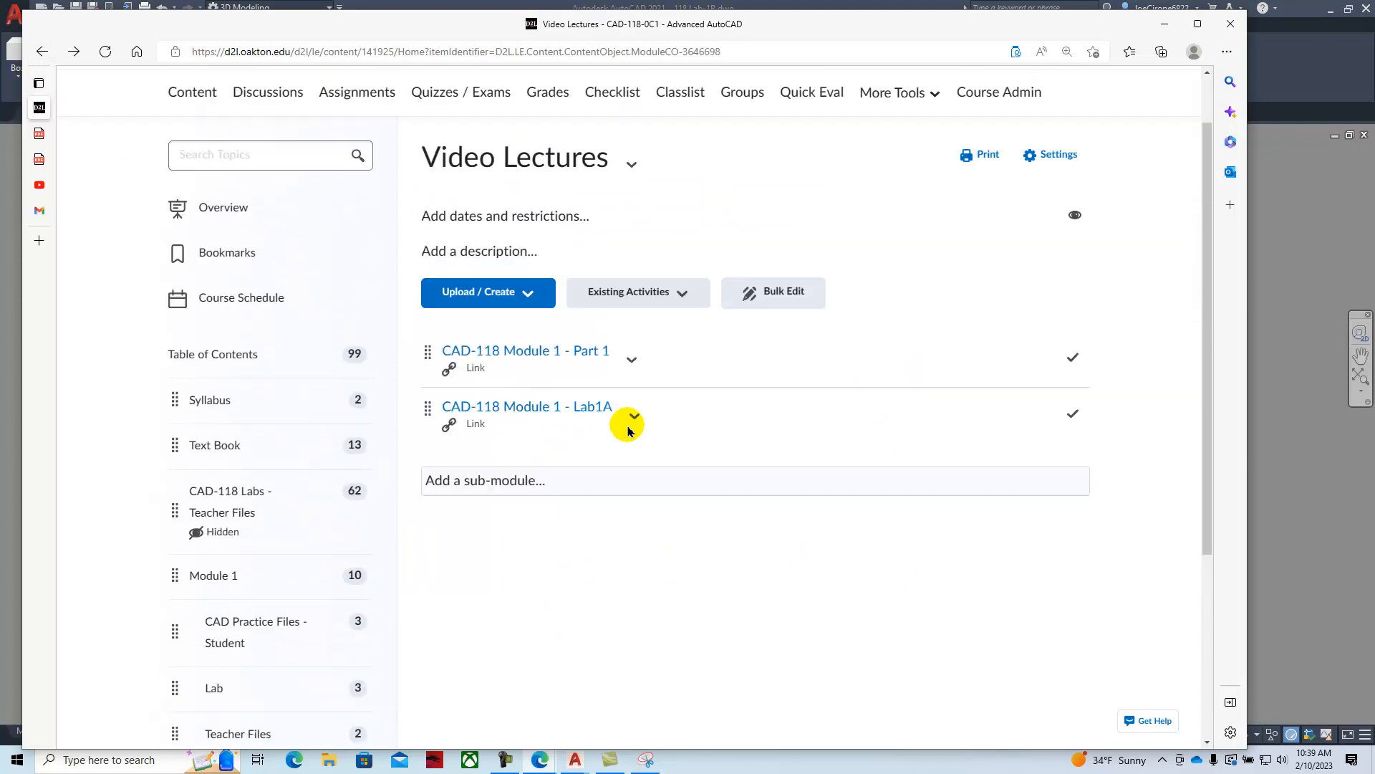
scroll(261, 401, "down", 3)
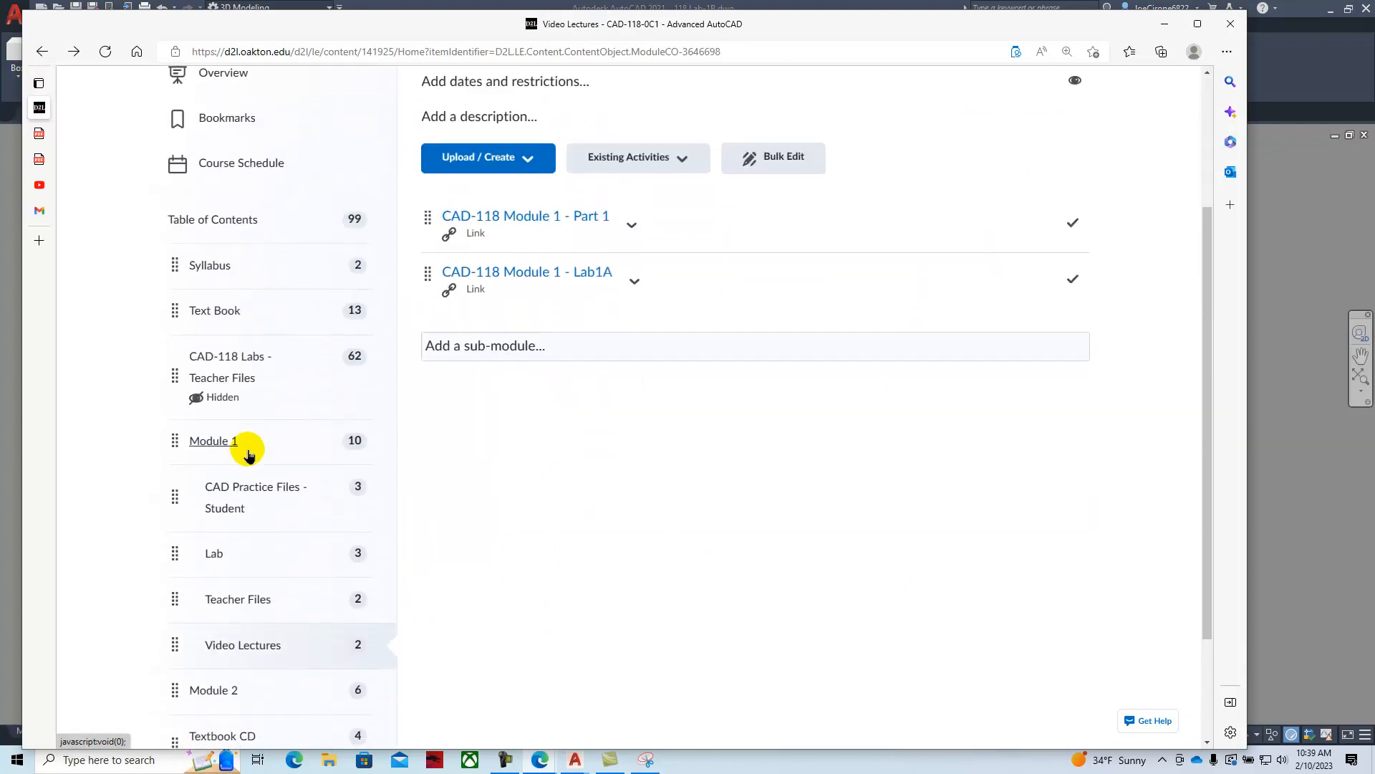
left_click(213, 441)
scroll(801, 438, "down", 10)
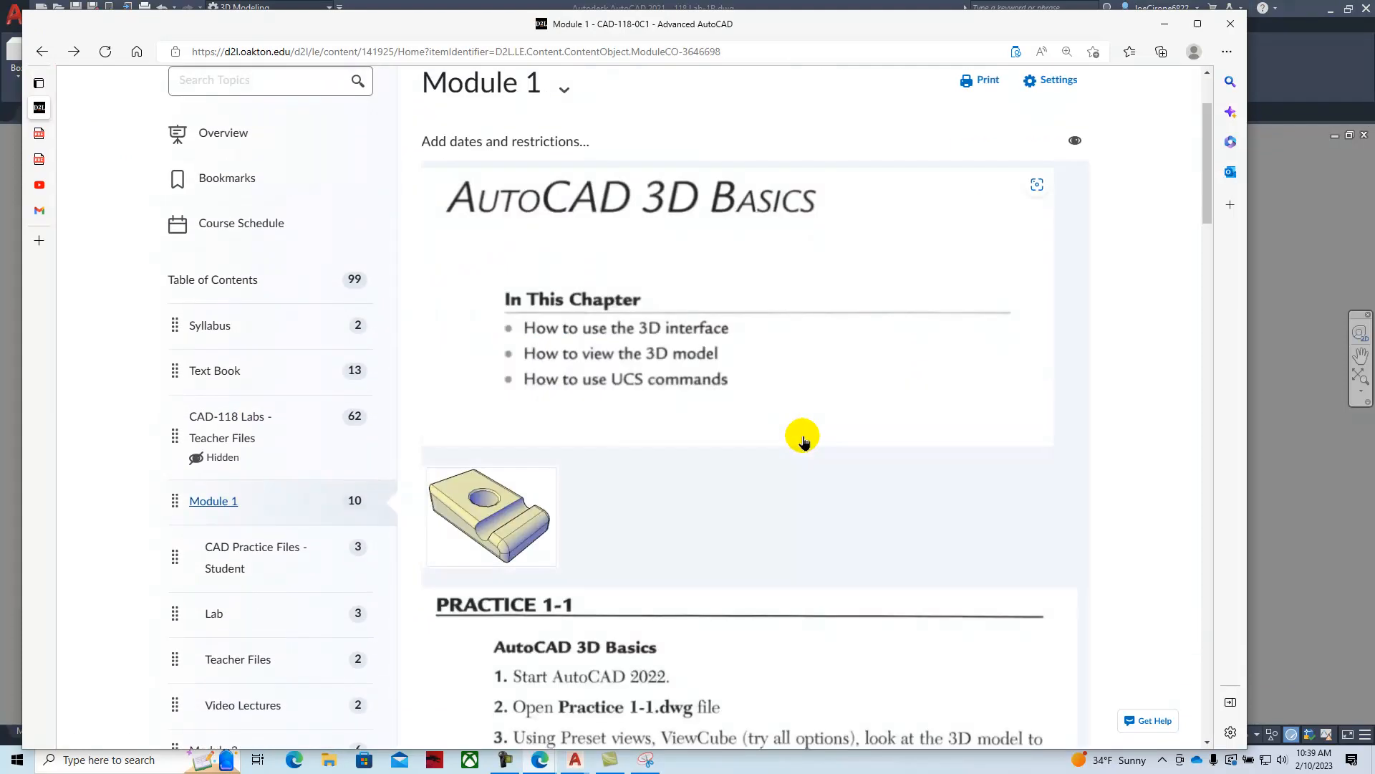
scroll(802, 438, "down", 20)
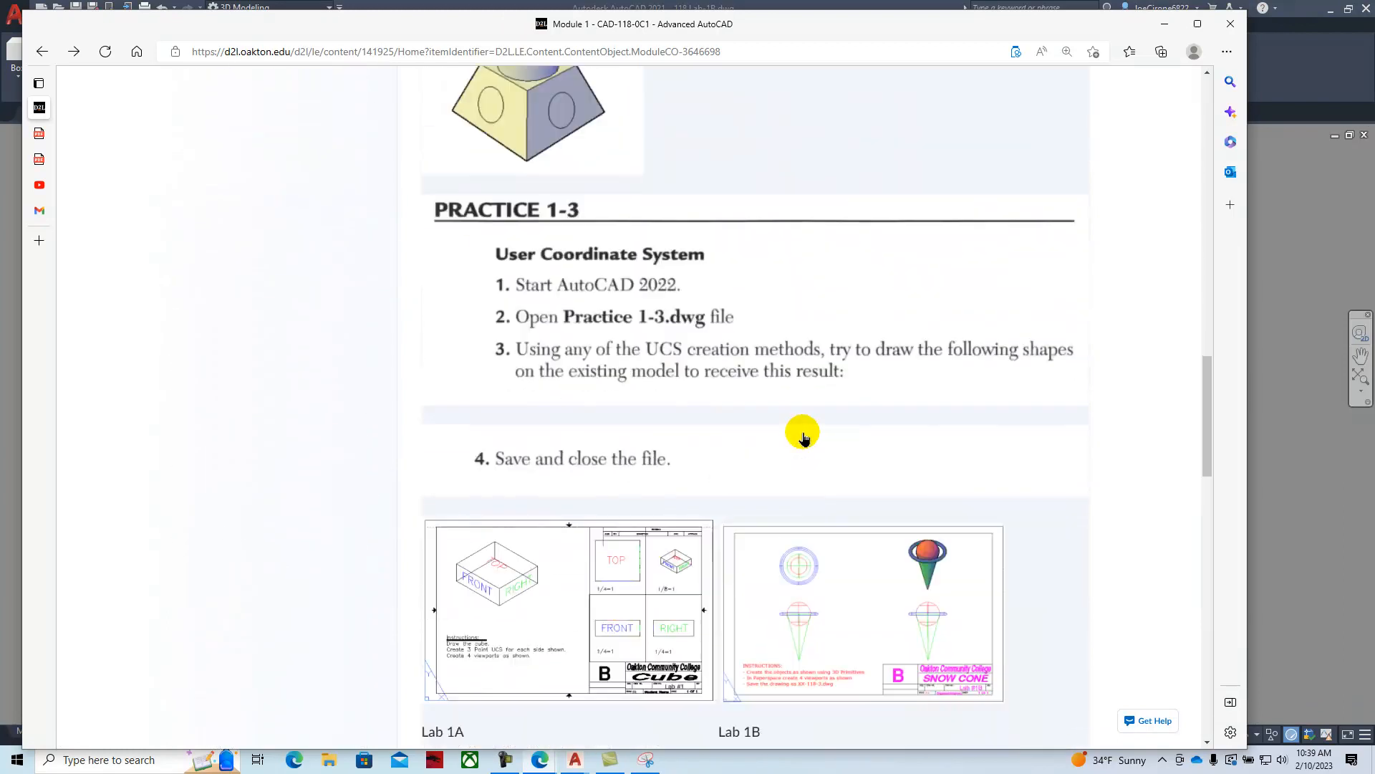
scroll(804, 438, "down", 7)
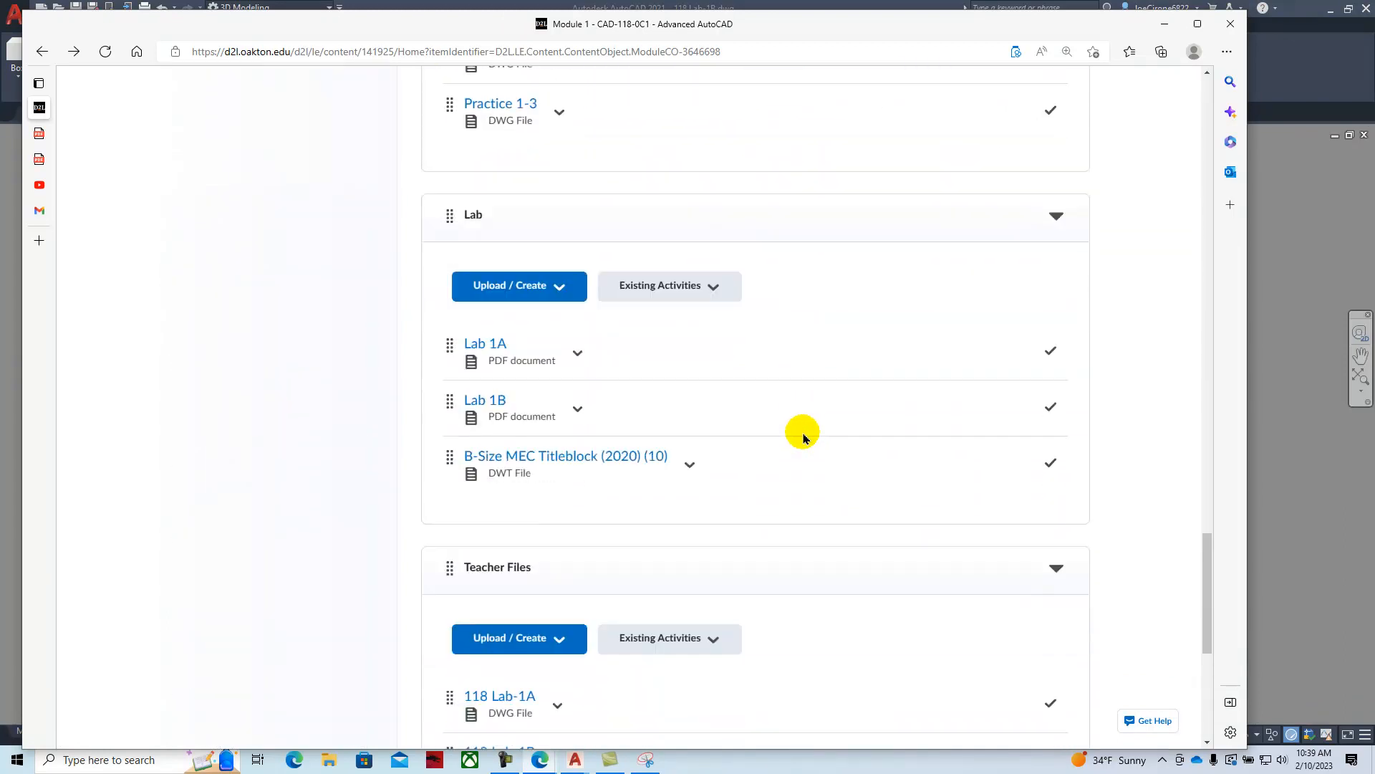
- Download the B-Size MEC Titleblock (2020) (10) template from the Lab files and open it in AutoCAD
left_click(689, 435)
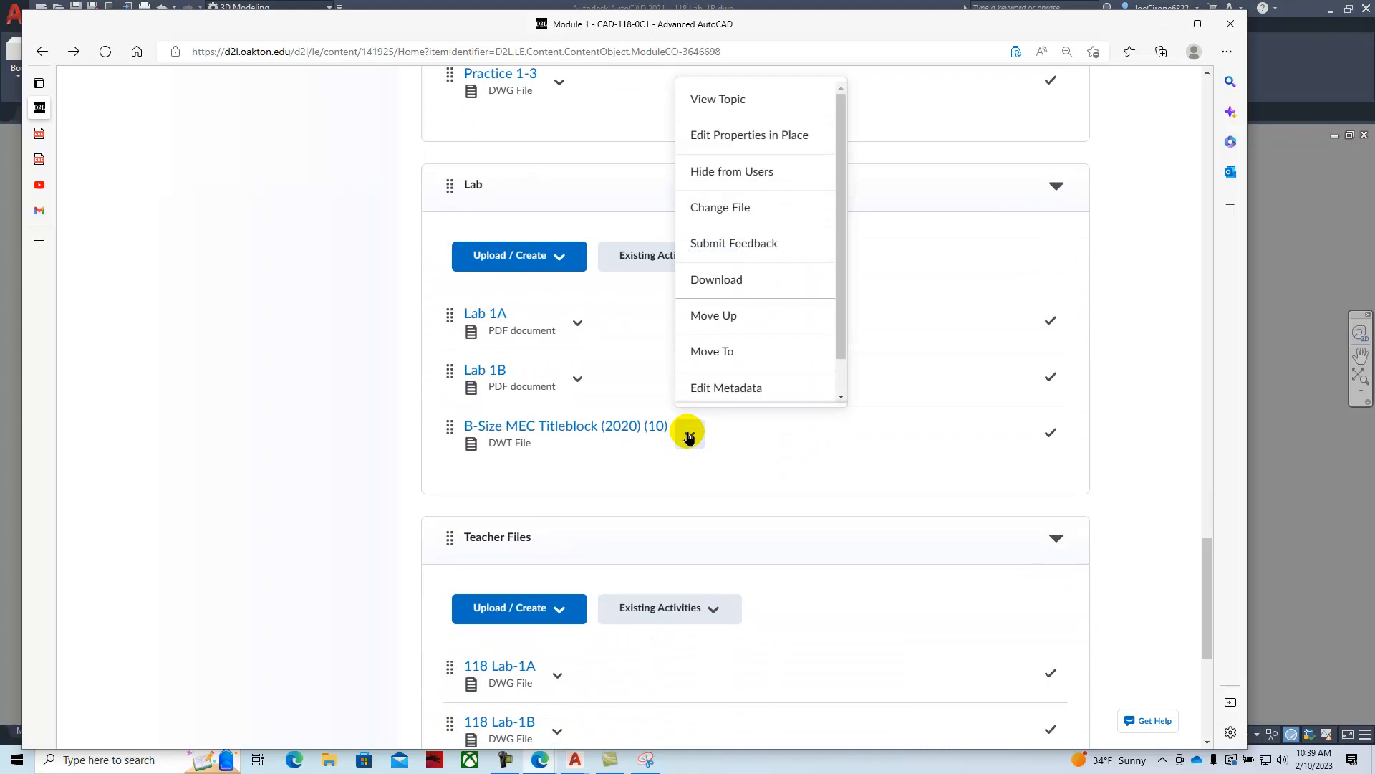
left_click(731, 280)
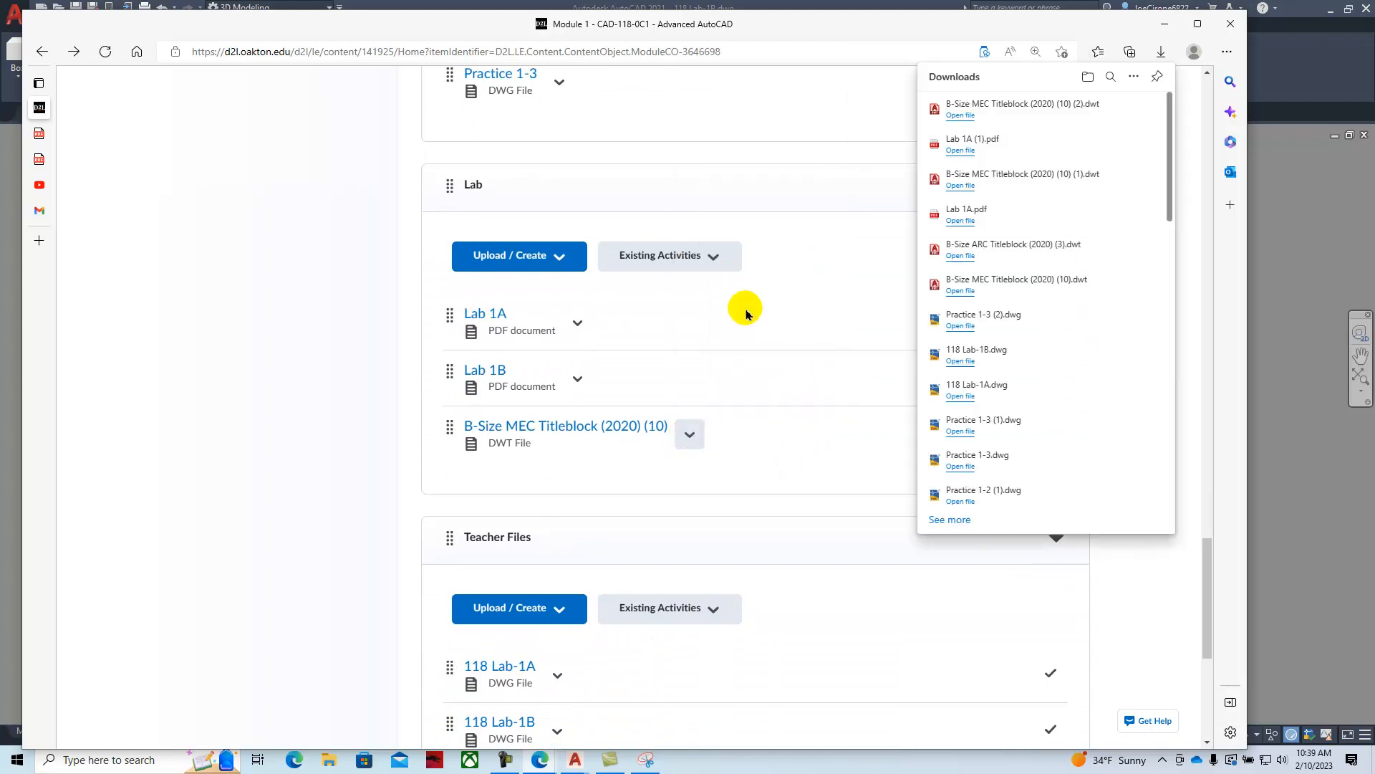
left_click(960, 116)
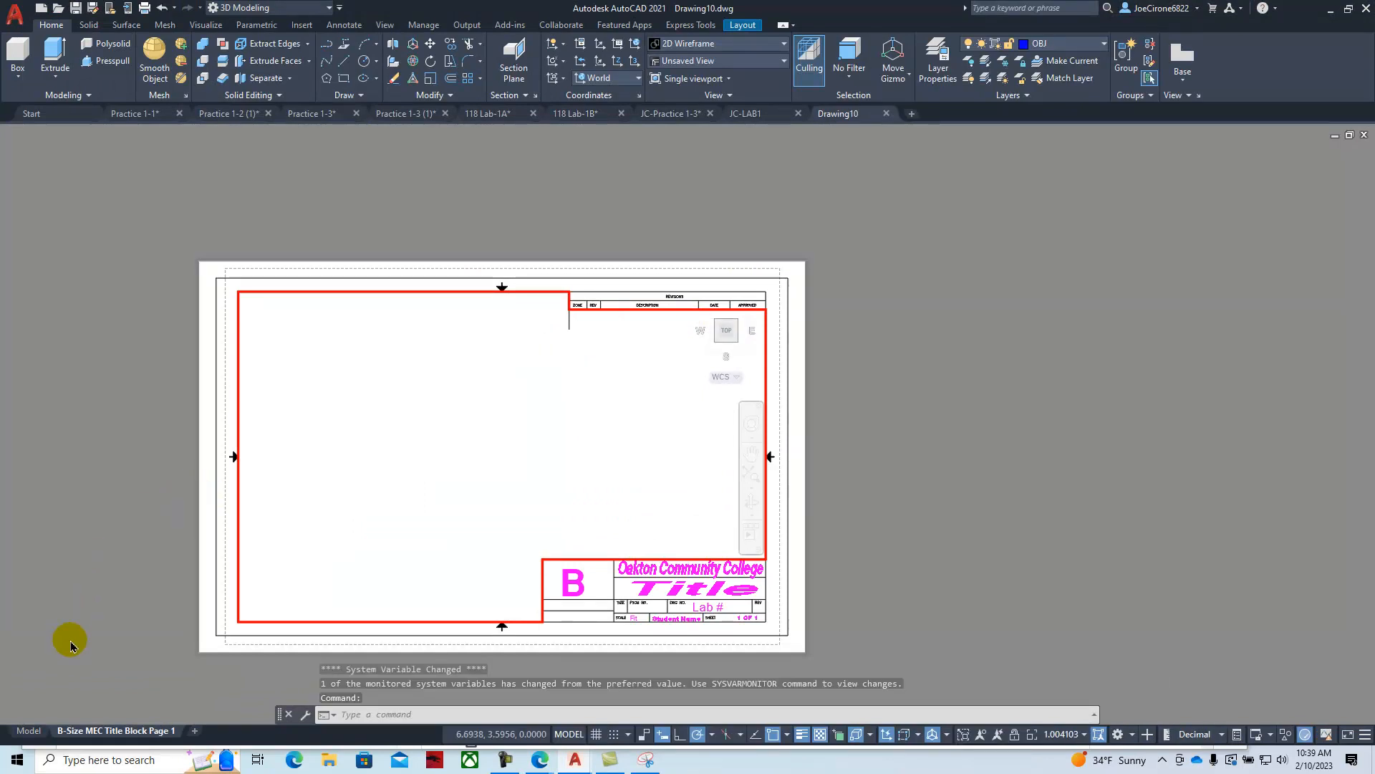
- Switch the new drawing to model space, check that the 3D Modeling workspace is current, and show the menu bar
left_click(29, 730)
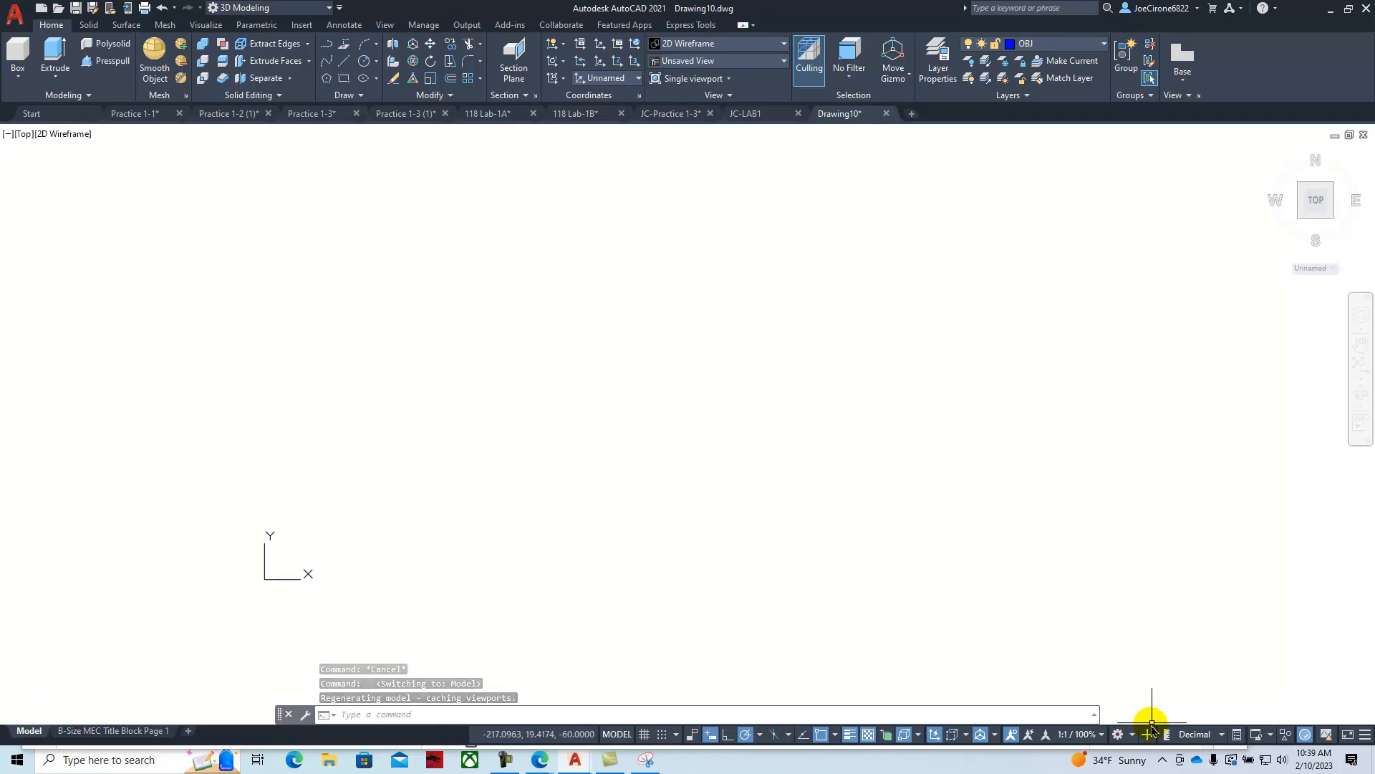
left_click(1130, 735)
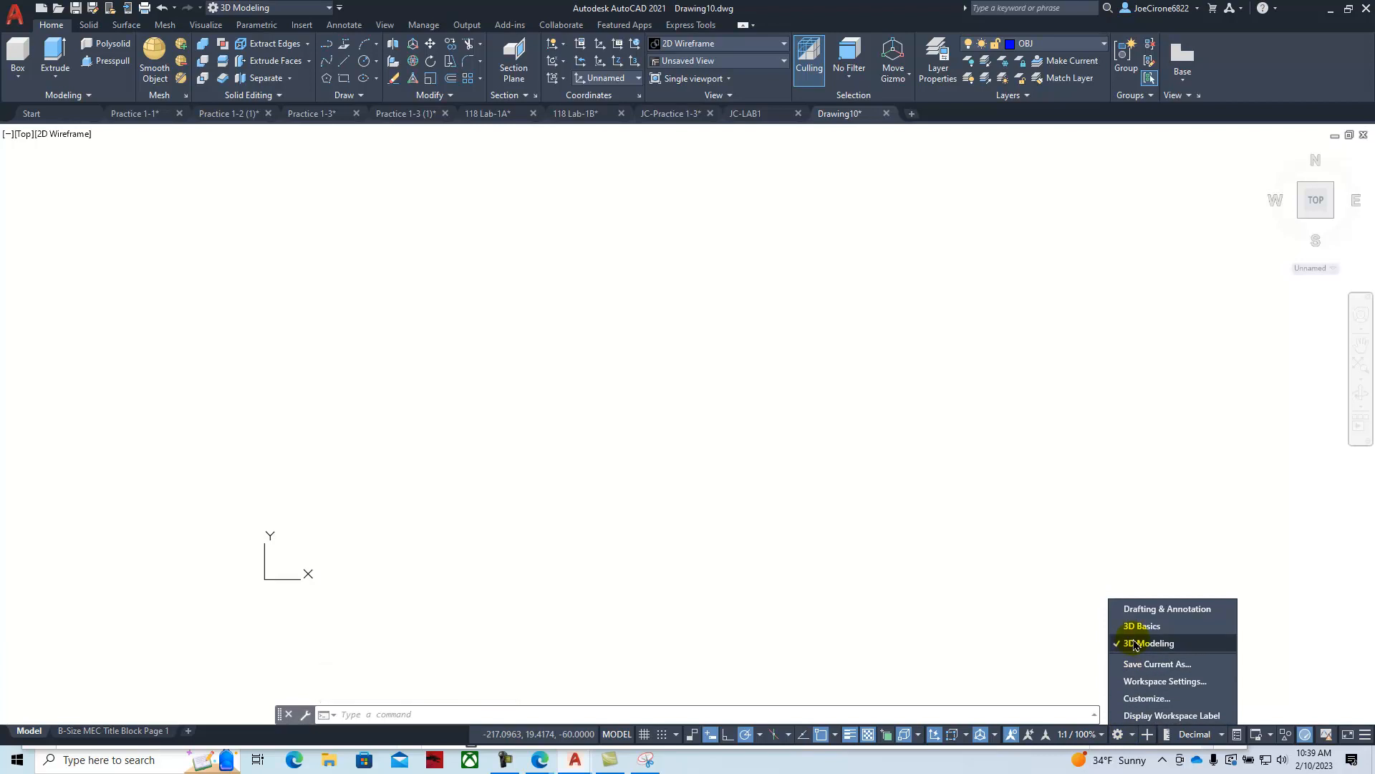
left_click(450, 362)
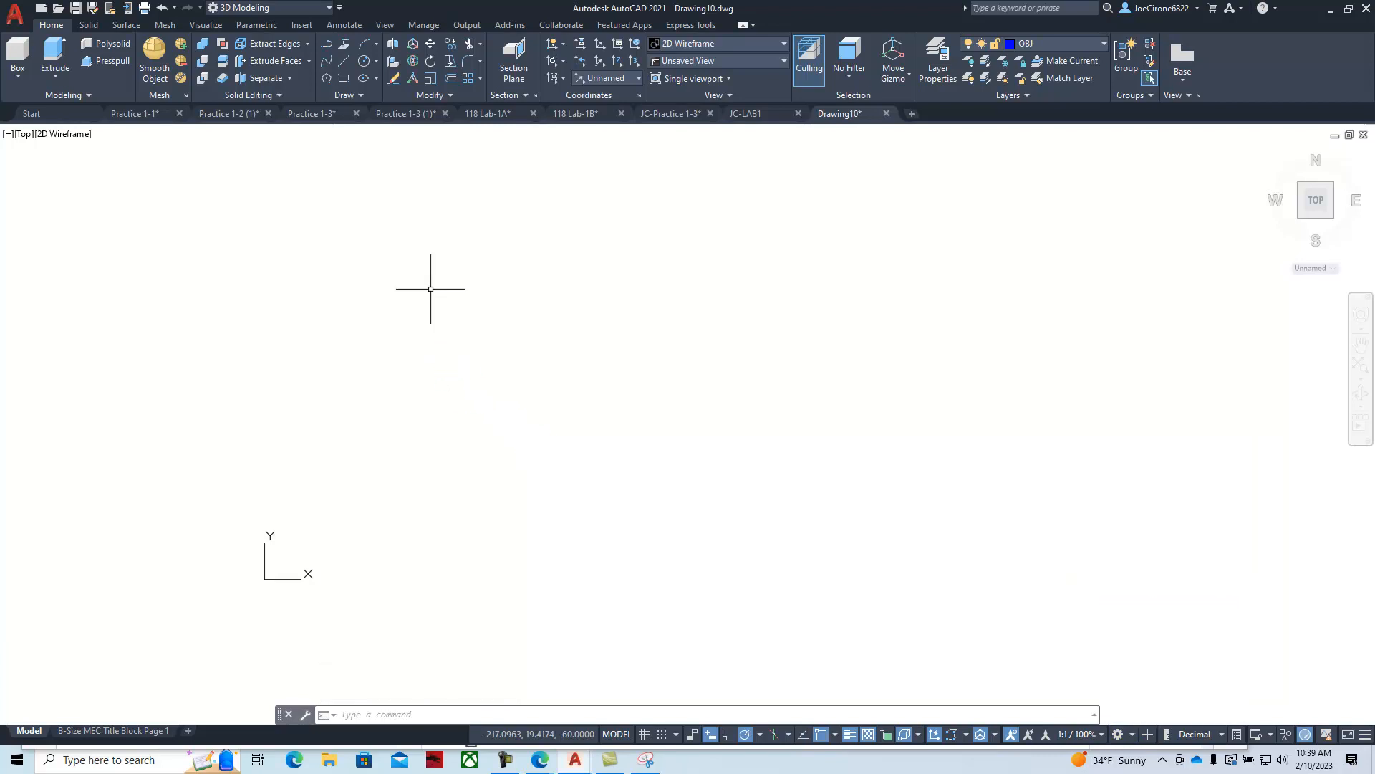
left_click(340, 8)
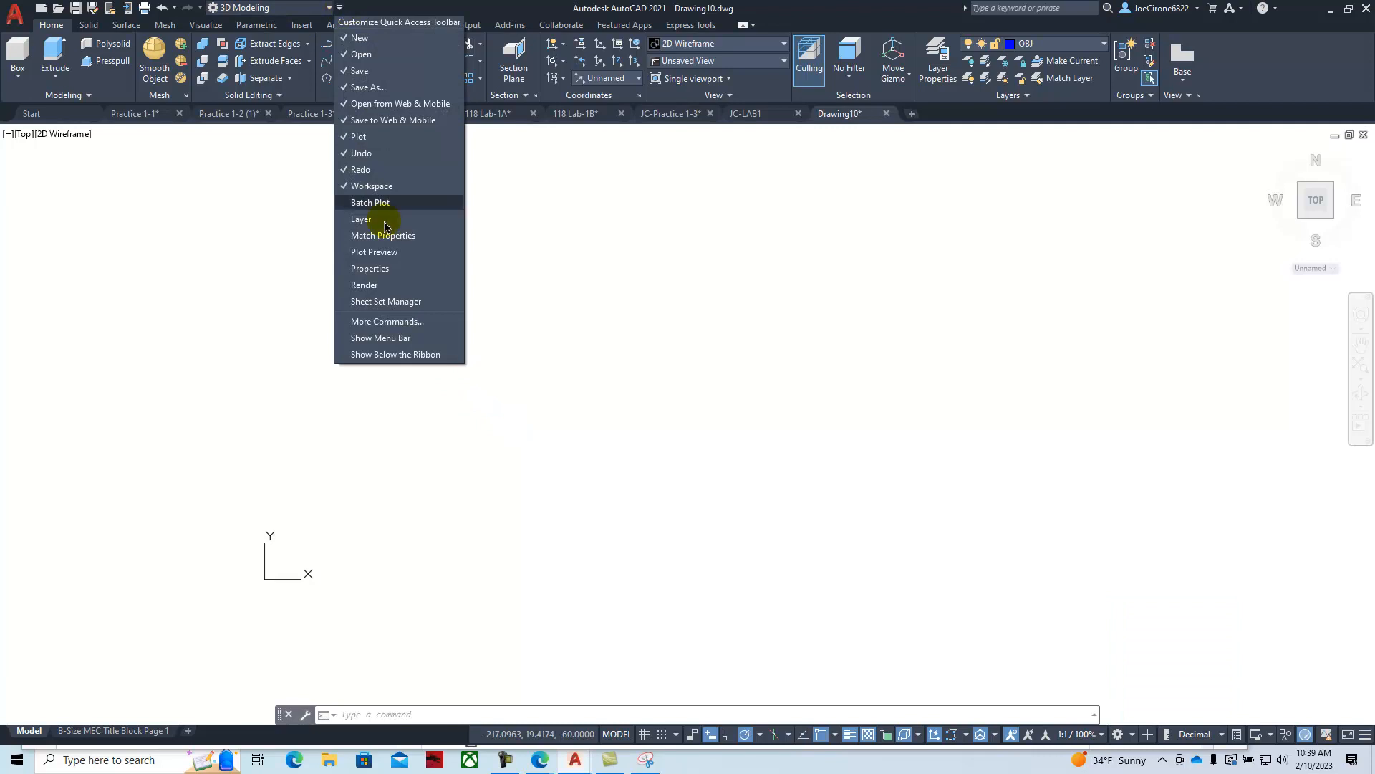
left_click(381, 338)
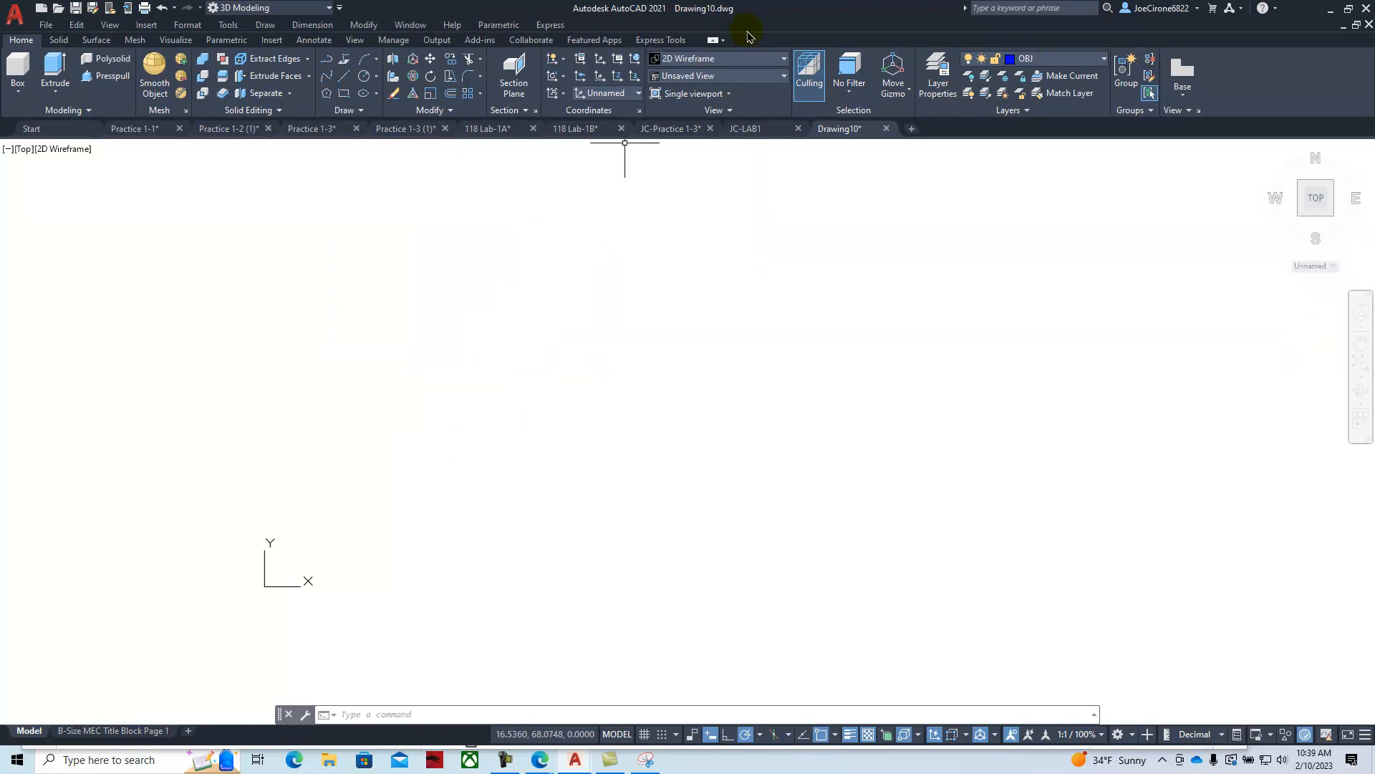
- Move the AutoCAD window aside to review the Lab 1B preview on the Module 1 page, and restore AutoCAD to full screen
double_click(788, 10)
left_click_drag(788, 13, 1374, 180)
scroll(366, 422, "up", 8)
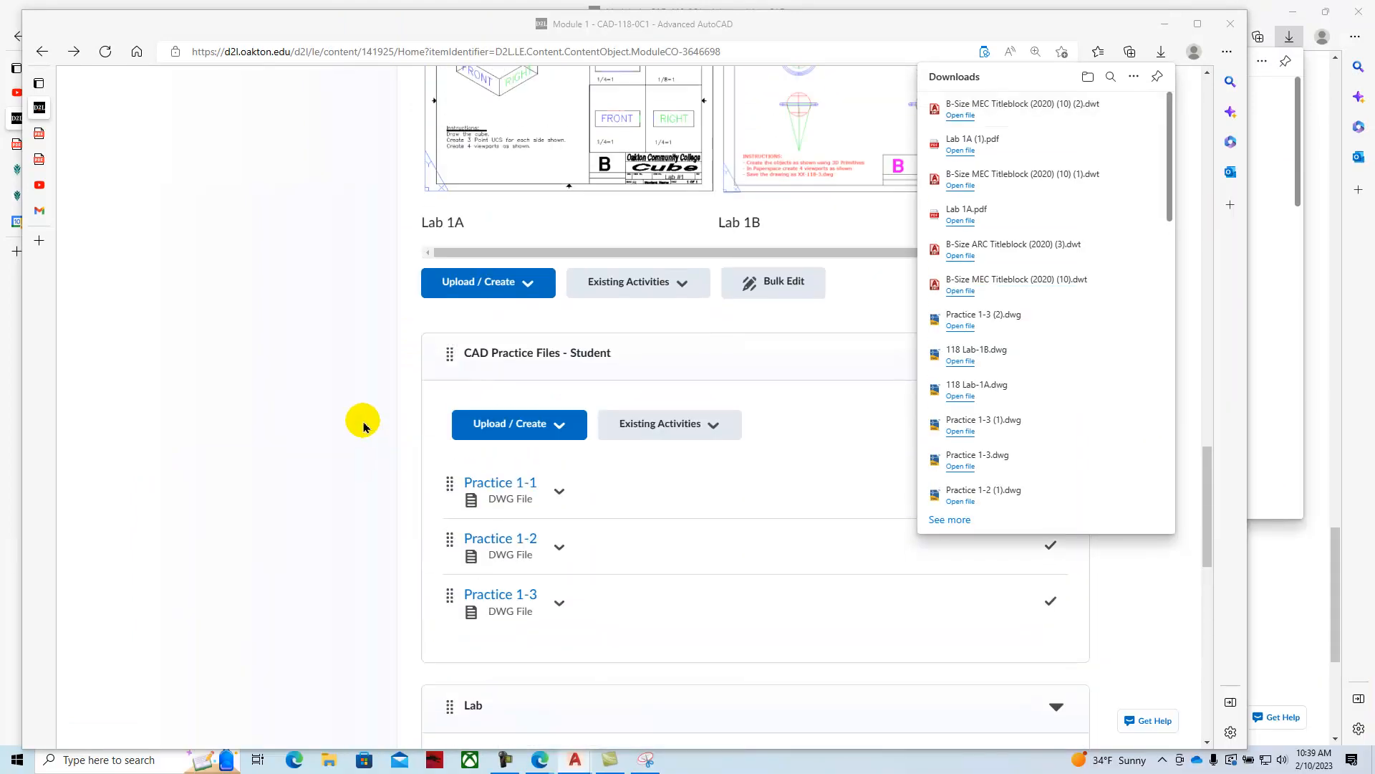
left_click(343, 298)
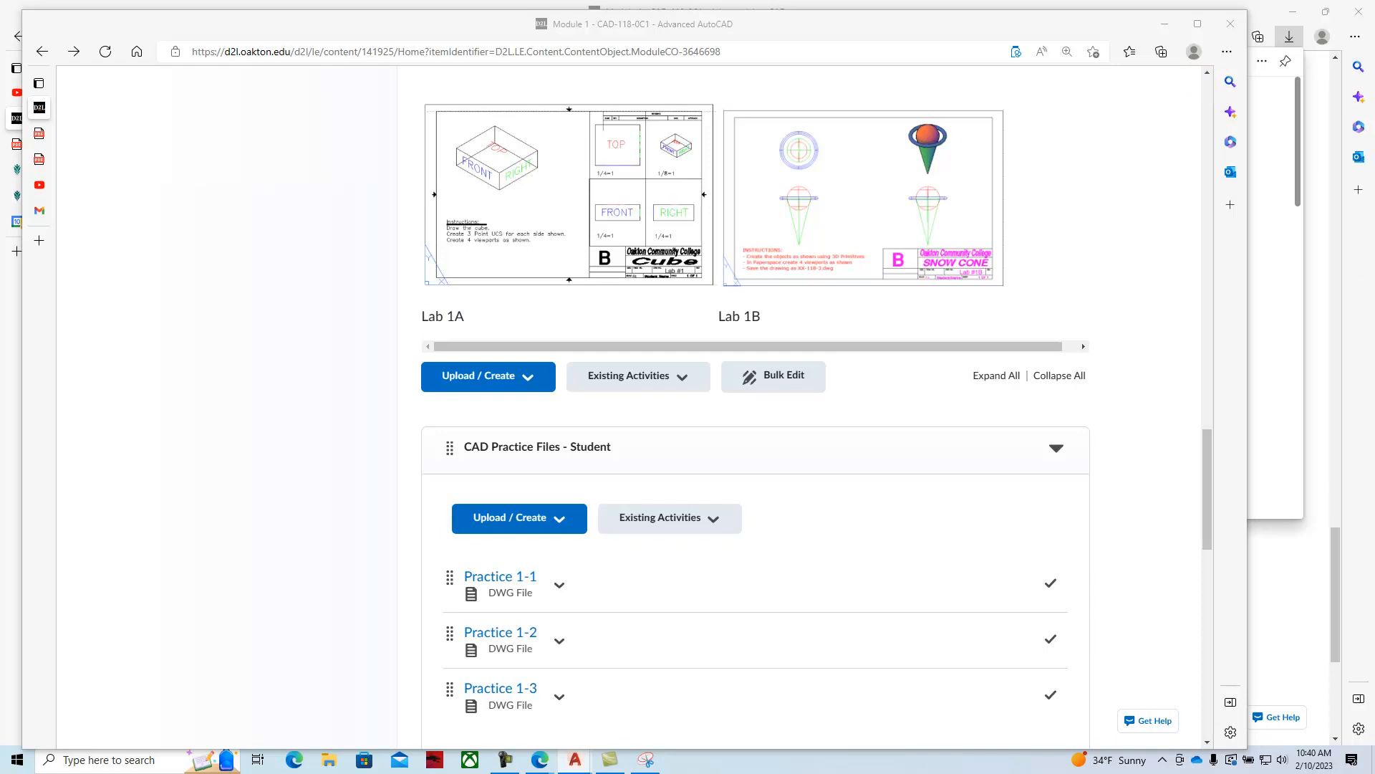
left_click_drag(1374, 75, 524, 58)
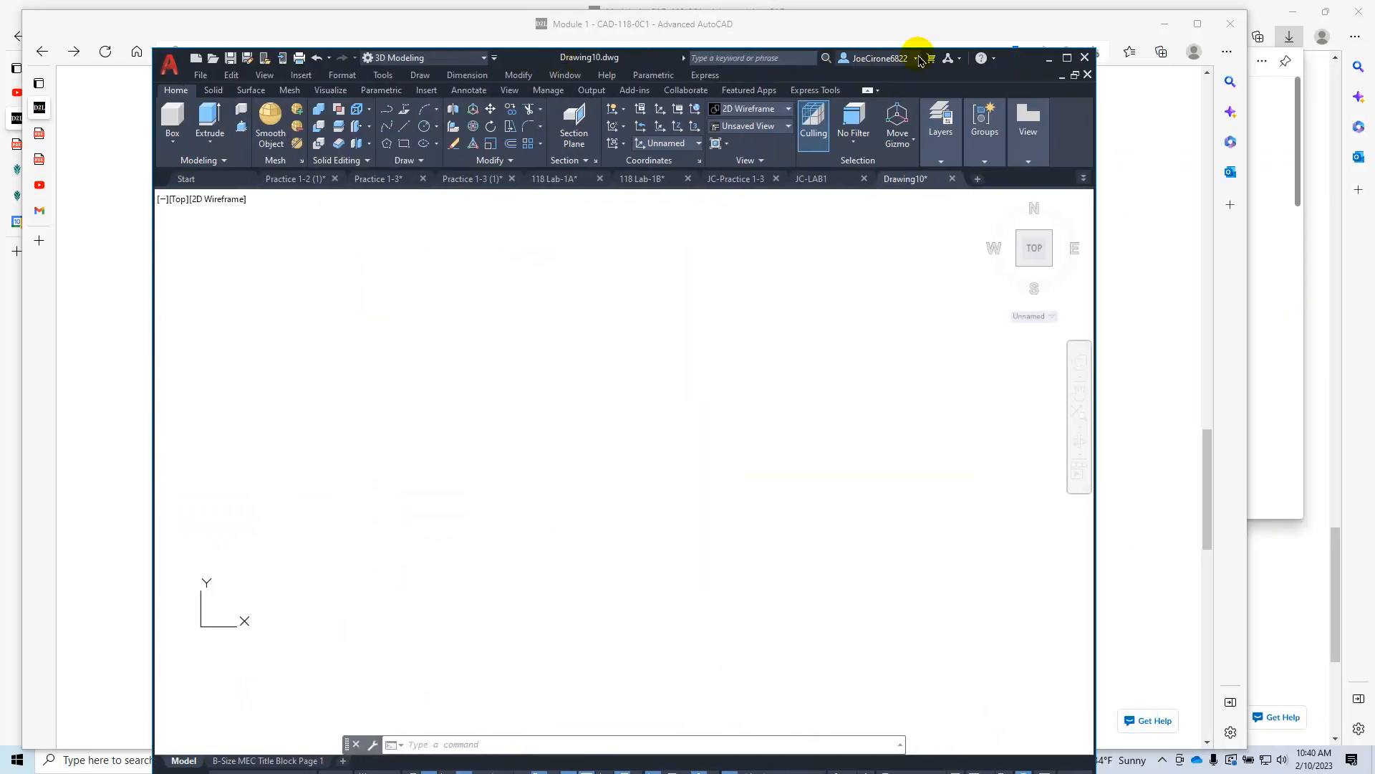
left_click(1066, 58)
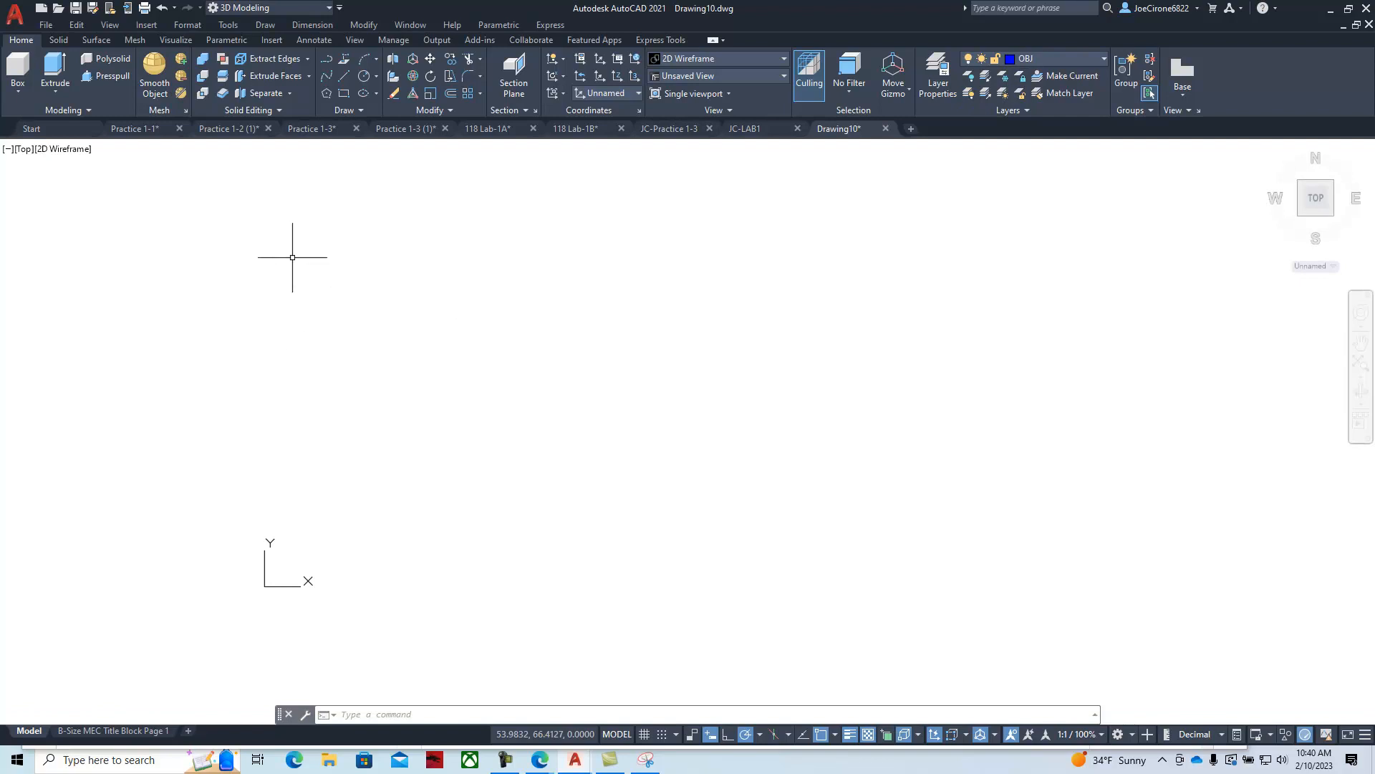
- Turn on Snap in the drafting settings and check that Polar Tracking, Object Snap and 3D Object Snap are enabled
left_click(228, 24)
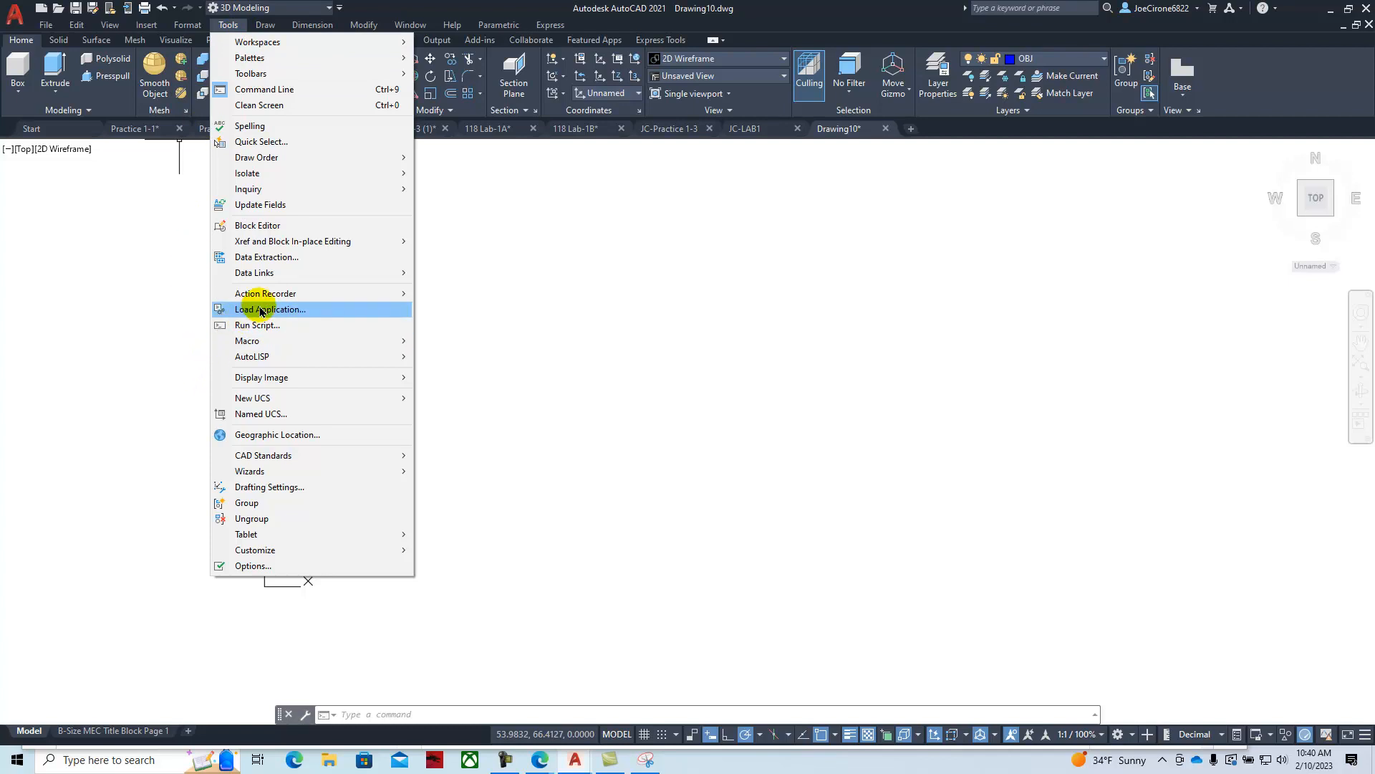
left_click(270, 487)
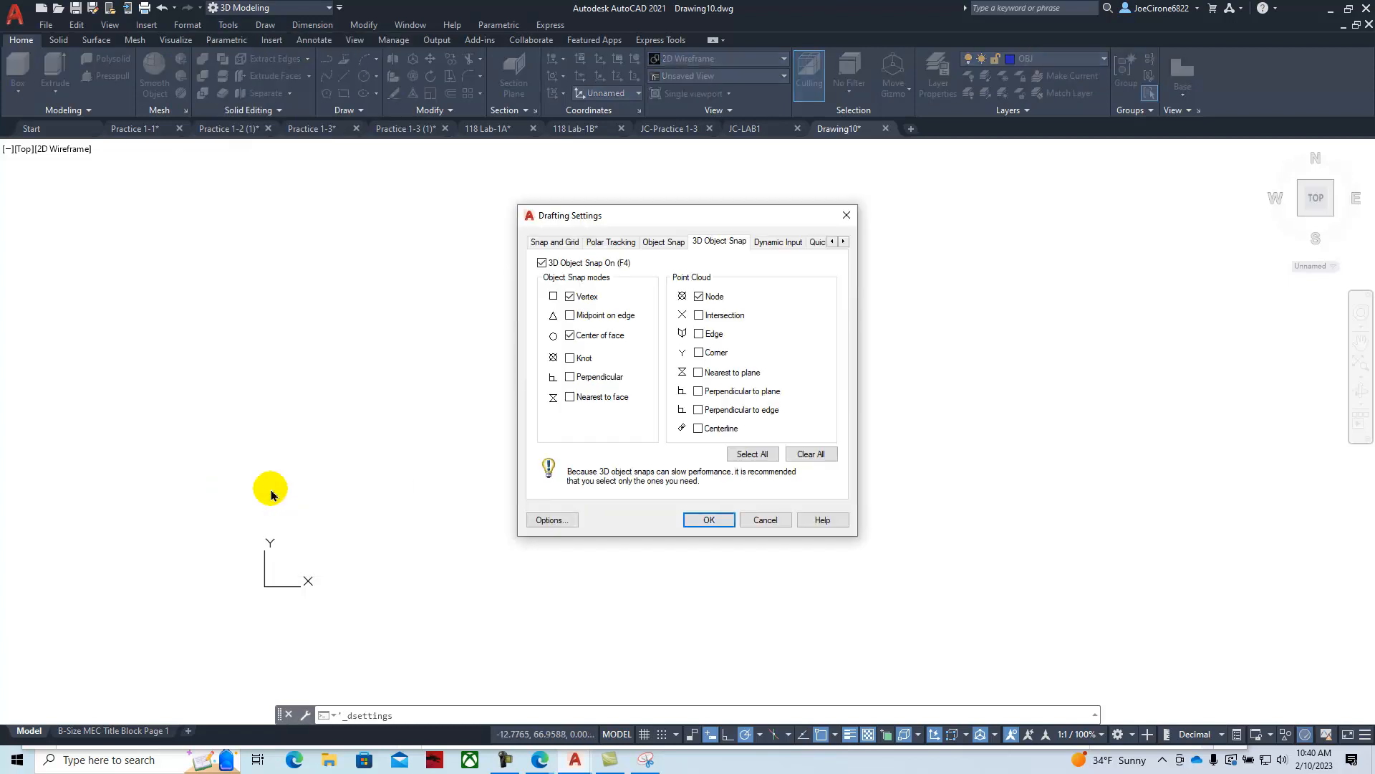
left_click(547, 245)
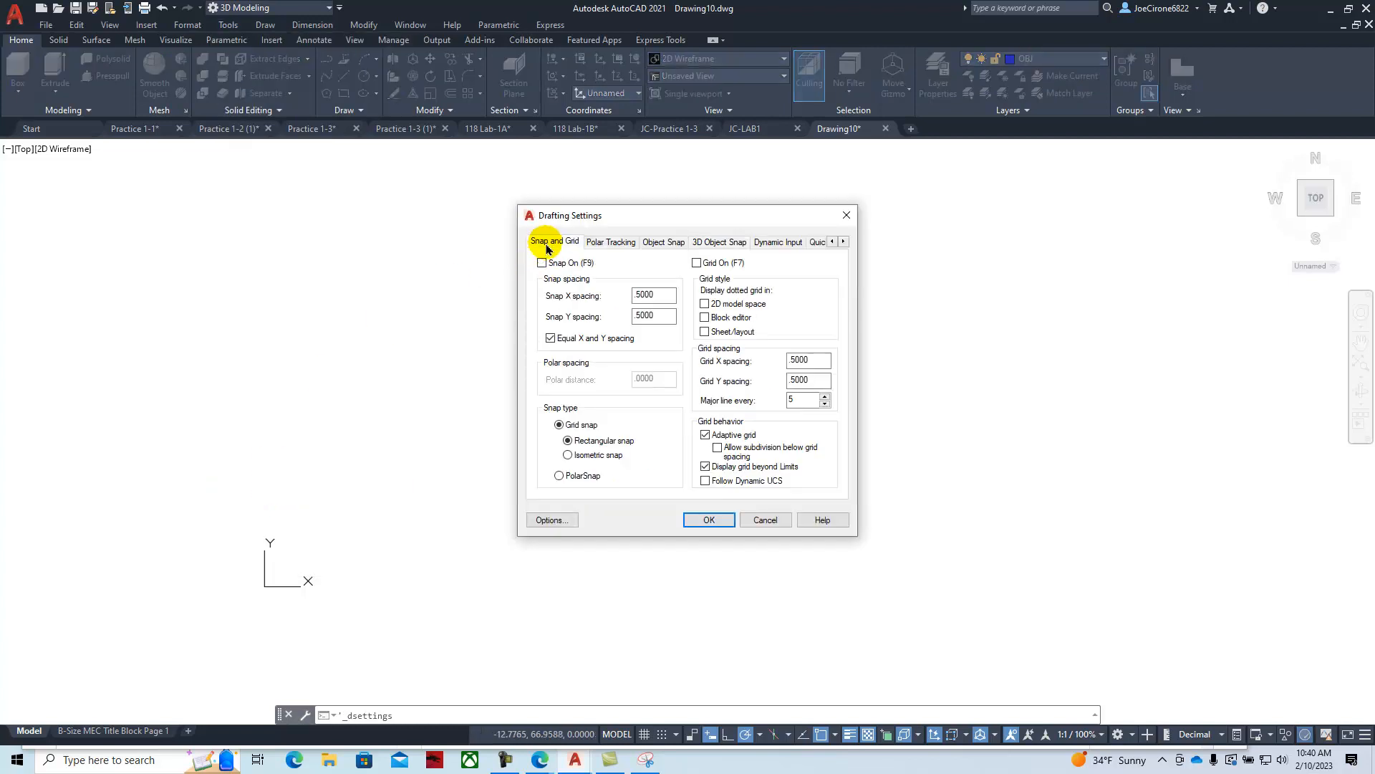
left_click(542, 263)
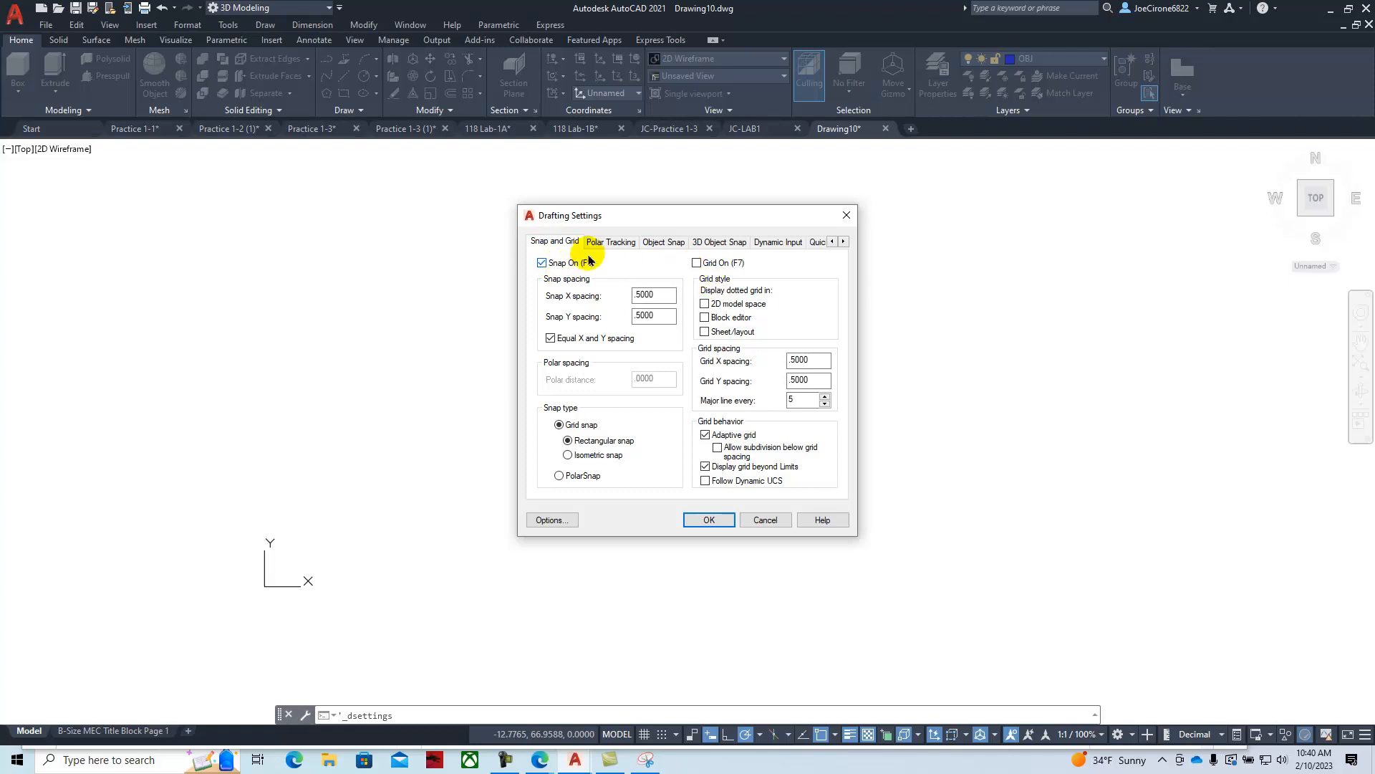
left_click(605, 241)
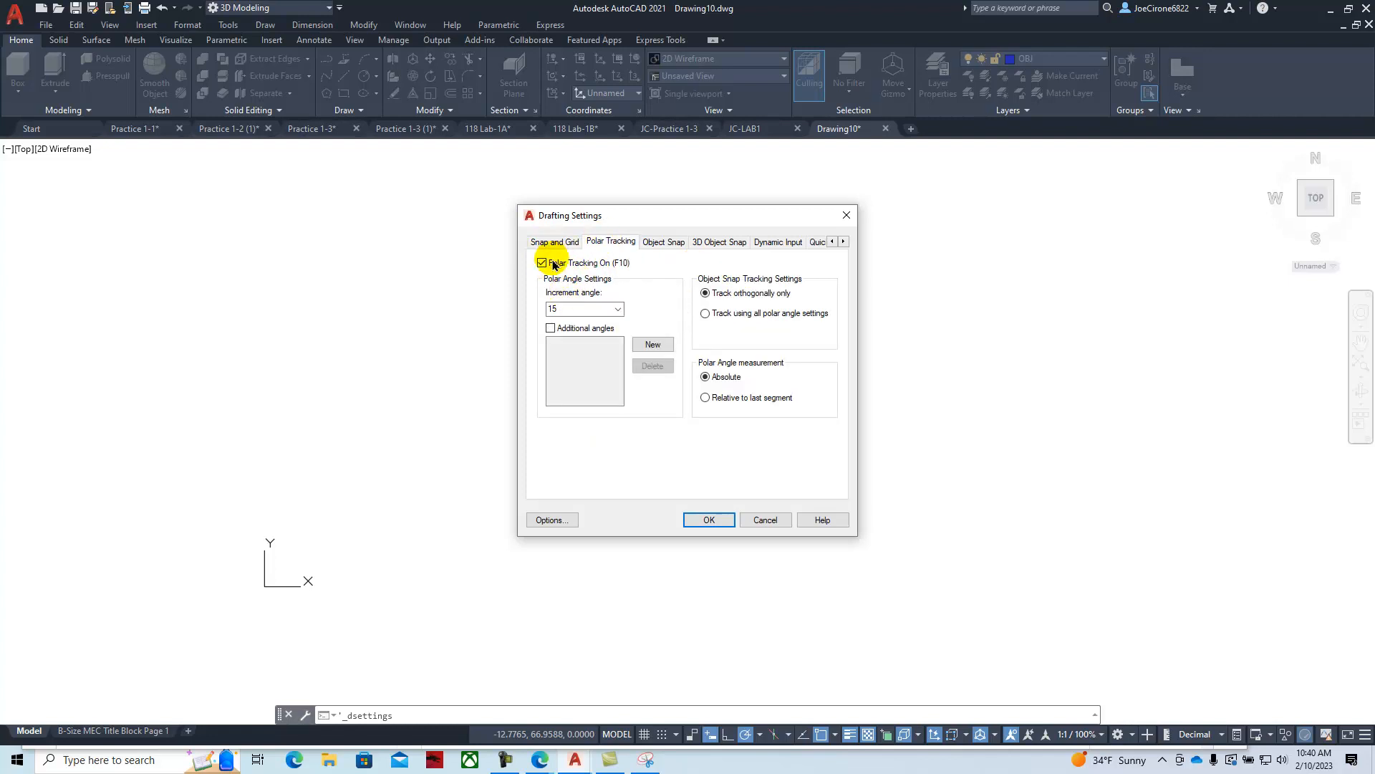
left_click(652, 242)
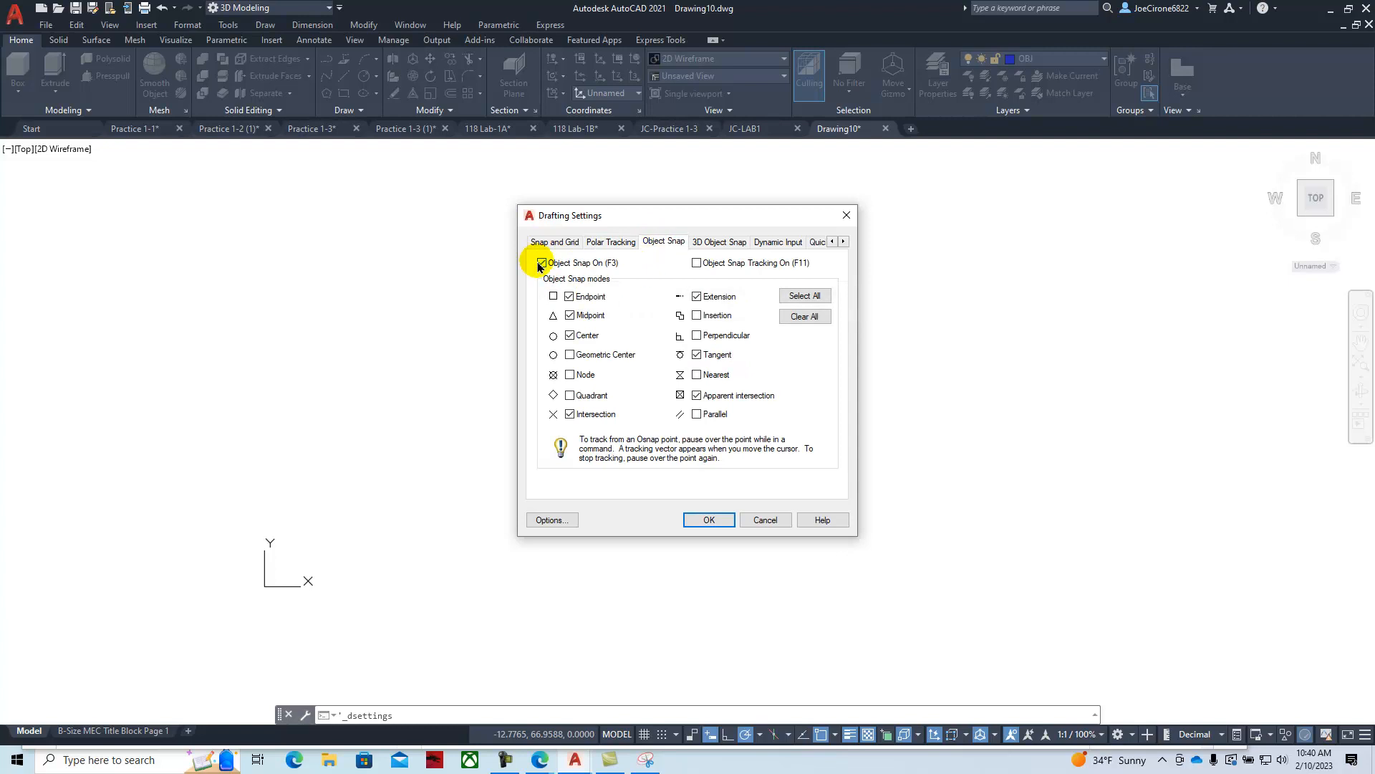
left_click(718, 242)
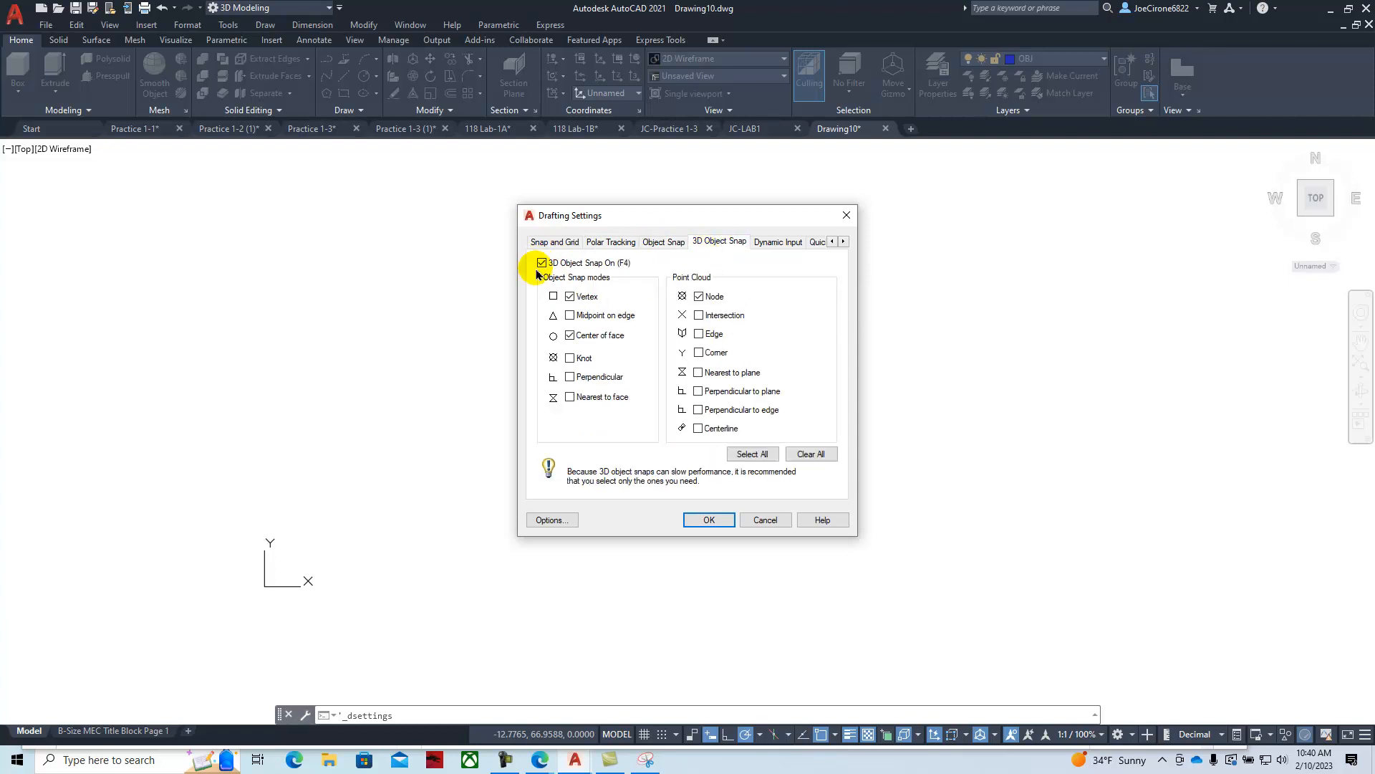
left_click(708, 520)
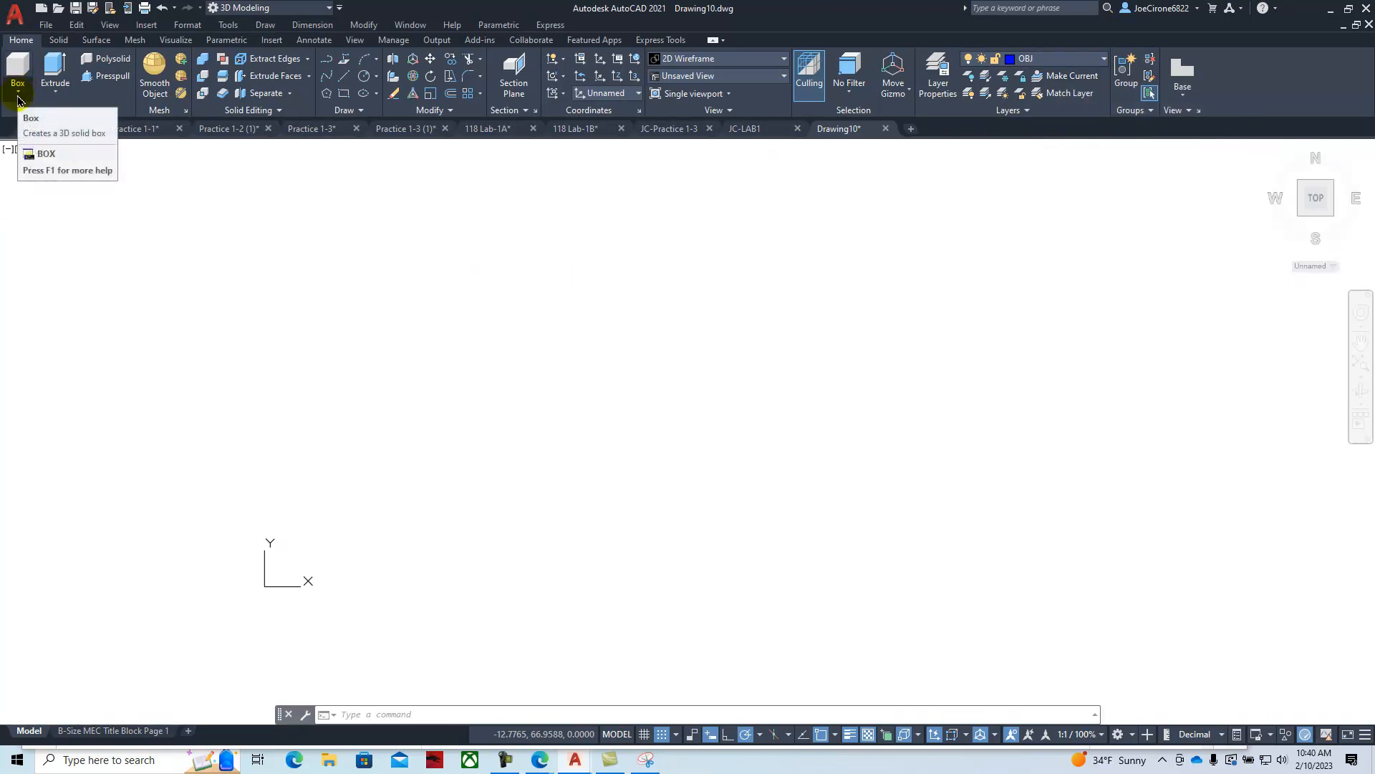
- Create a solid sphere centered at the origin with a radius of about 4.03
left_click(18, 92)
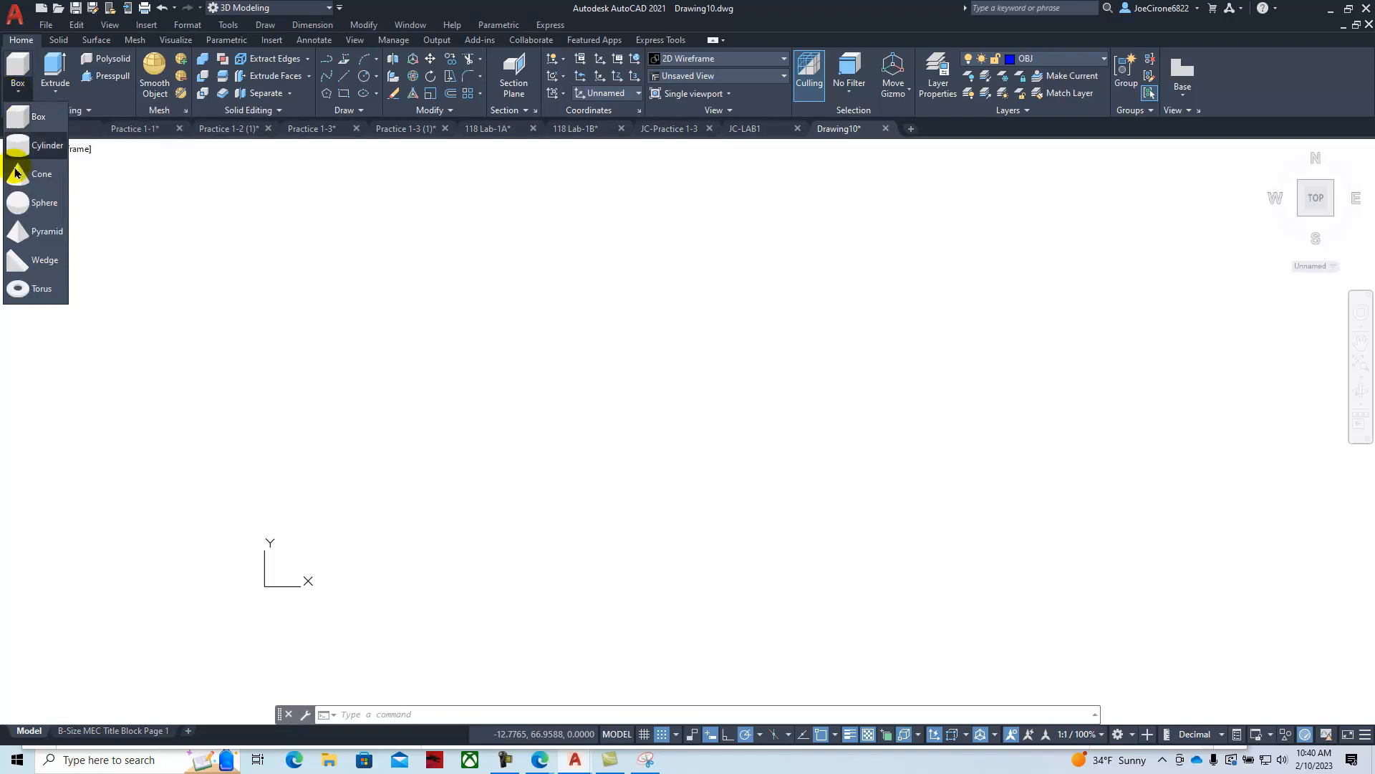
left_click(18, 203)
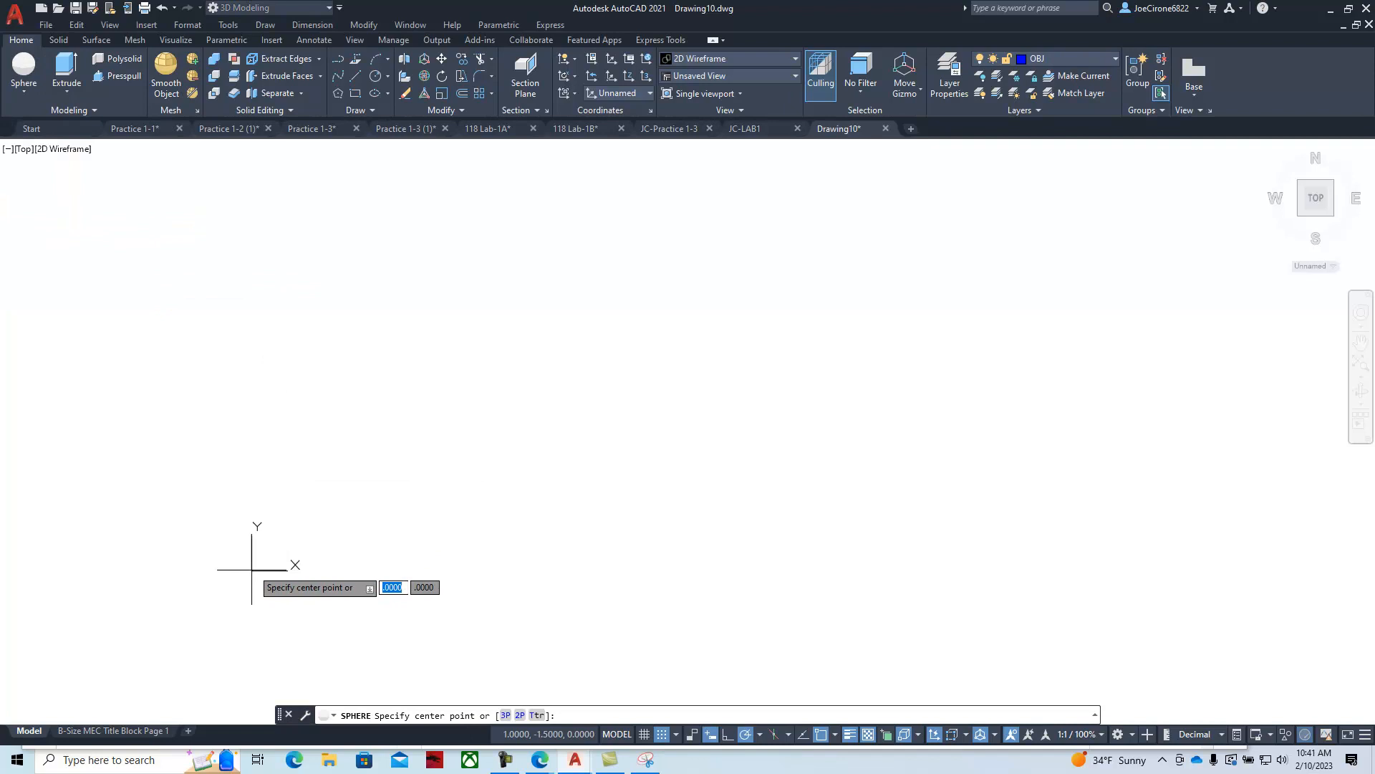
left_click(251, 570)
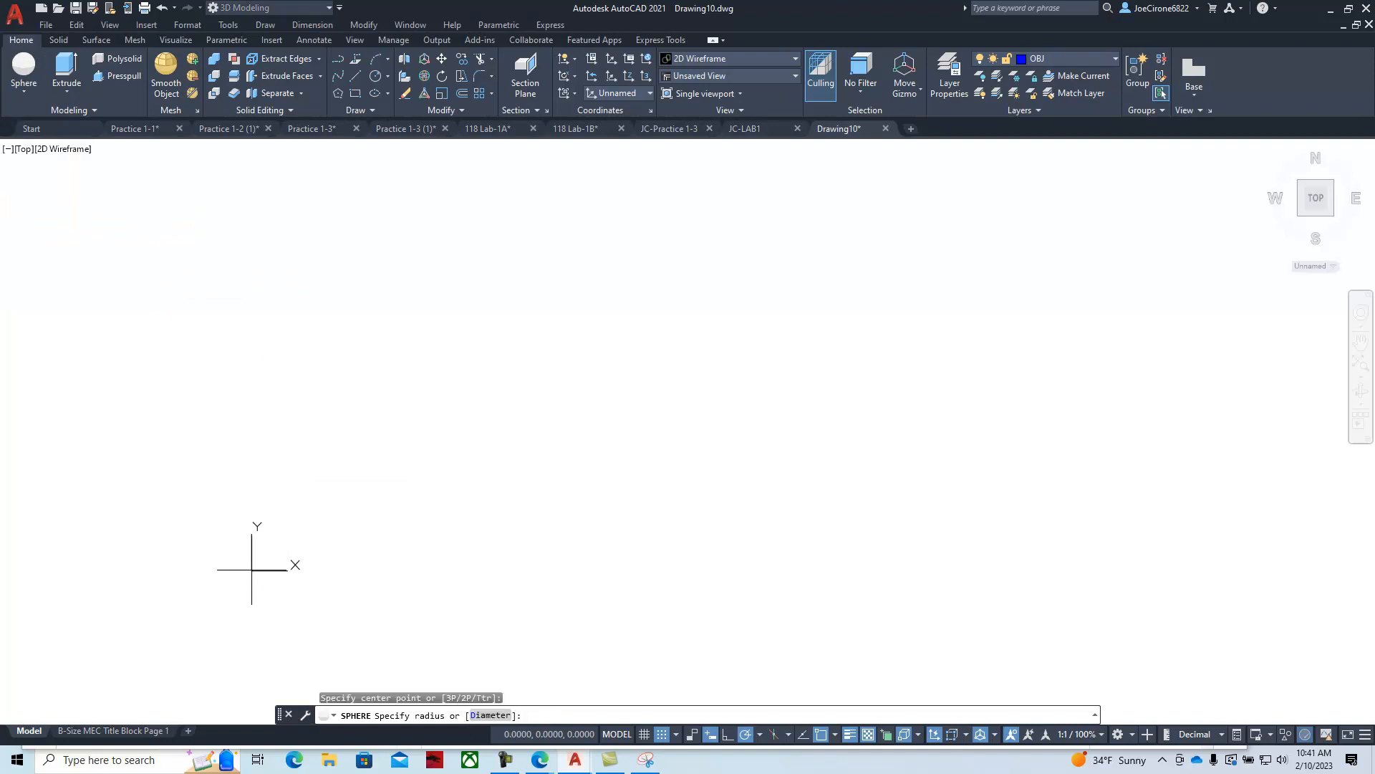
left_click(326, 559)
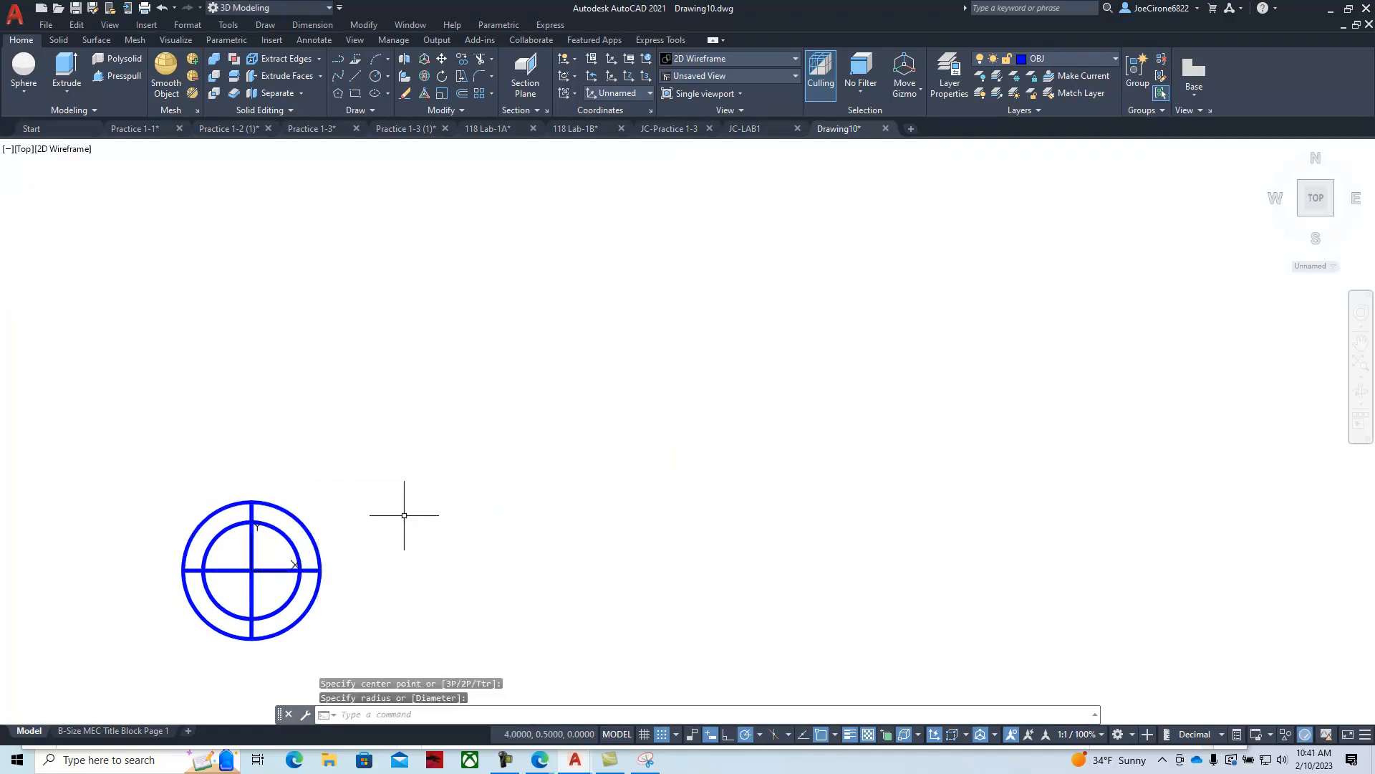
- Show the sphere in the SE Isometric view with the Conceptual visual style
left_click(26, 151)
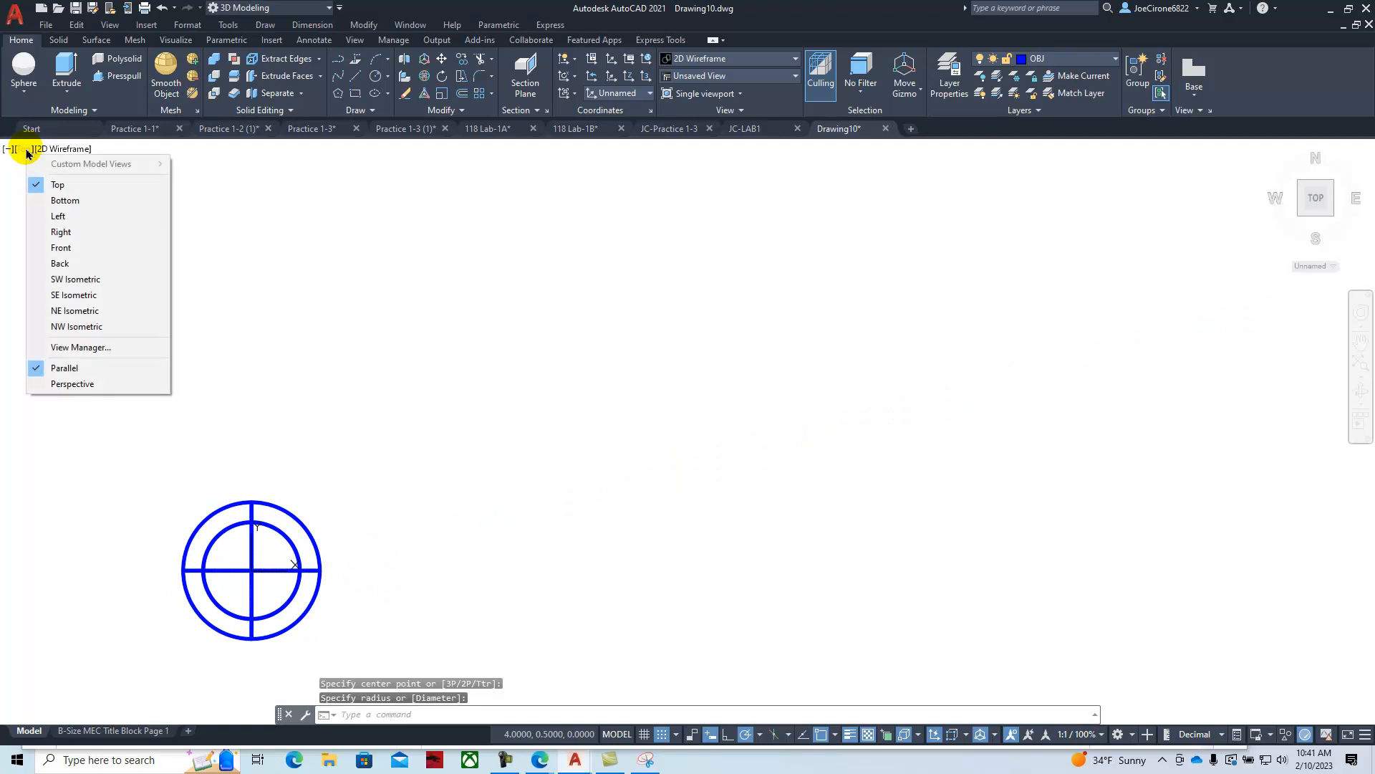
left_click(81, 298)
middle_click_drag(738, 415, 562, 391)
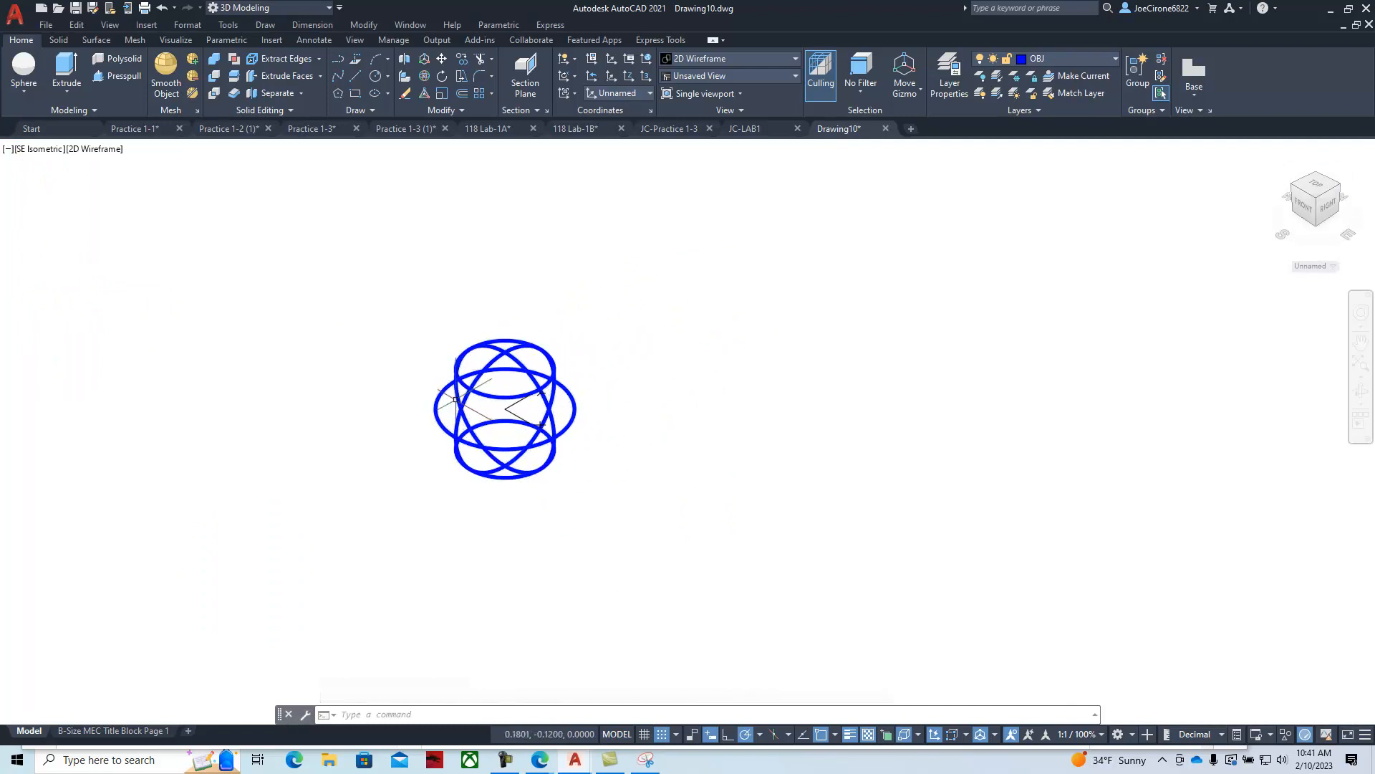
middle_click_drag(473, 421, 412, 413)
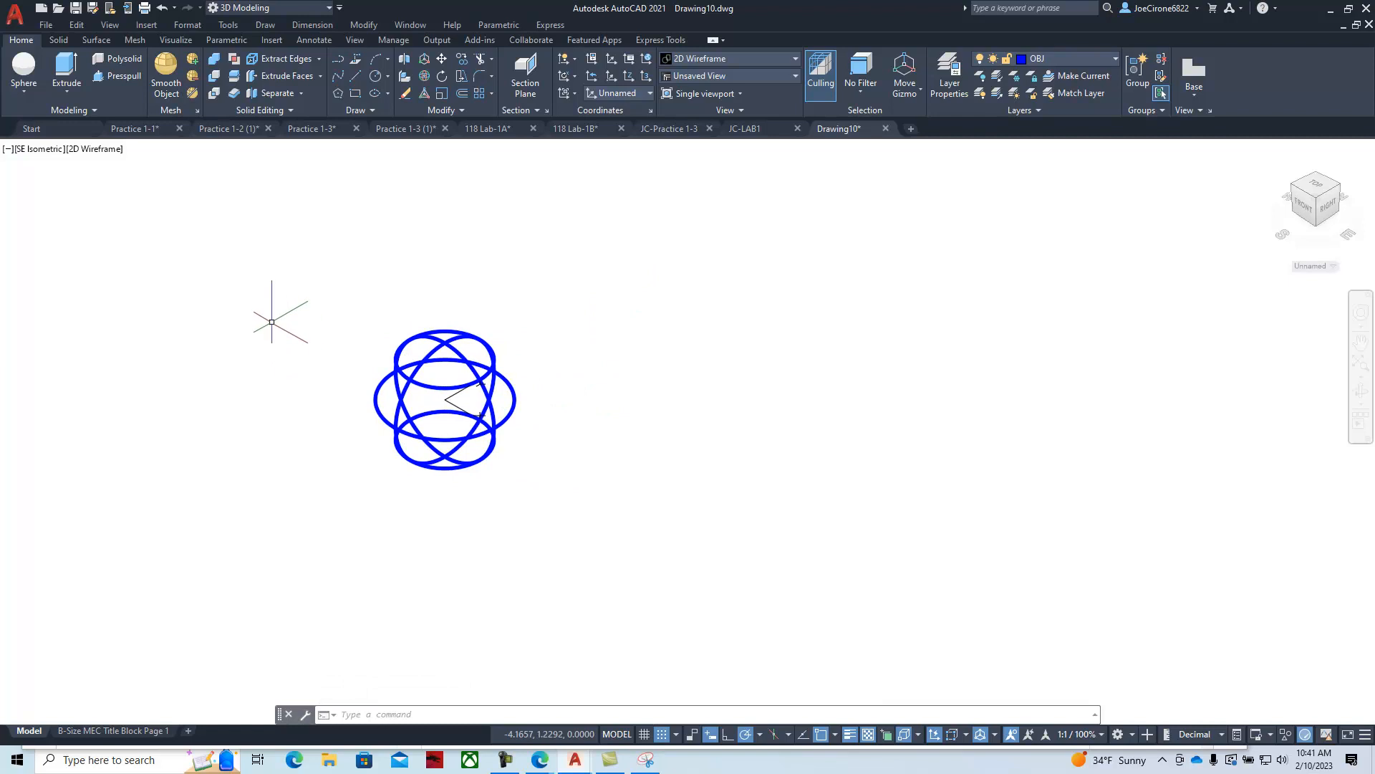
left_click(92, 150)
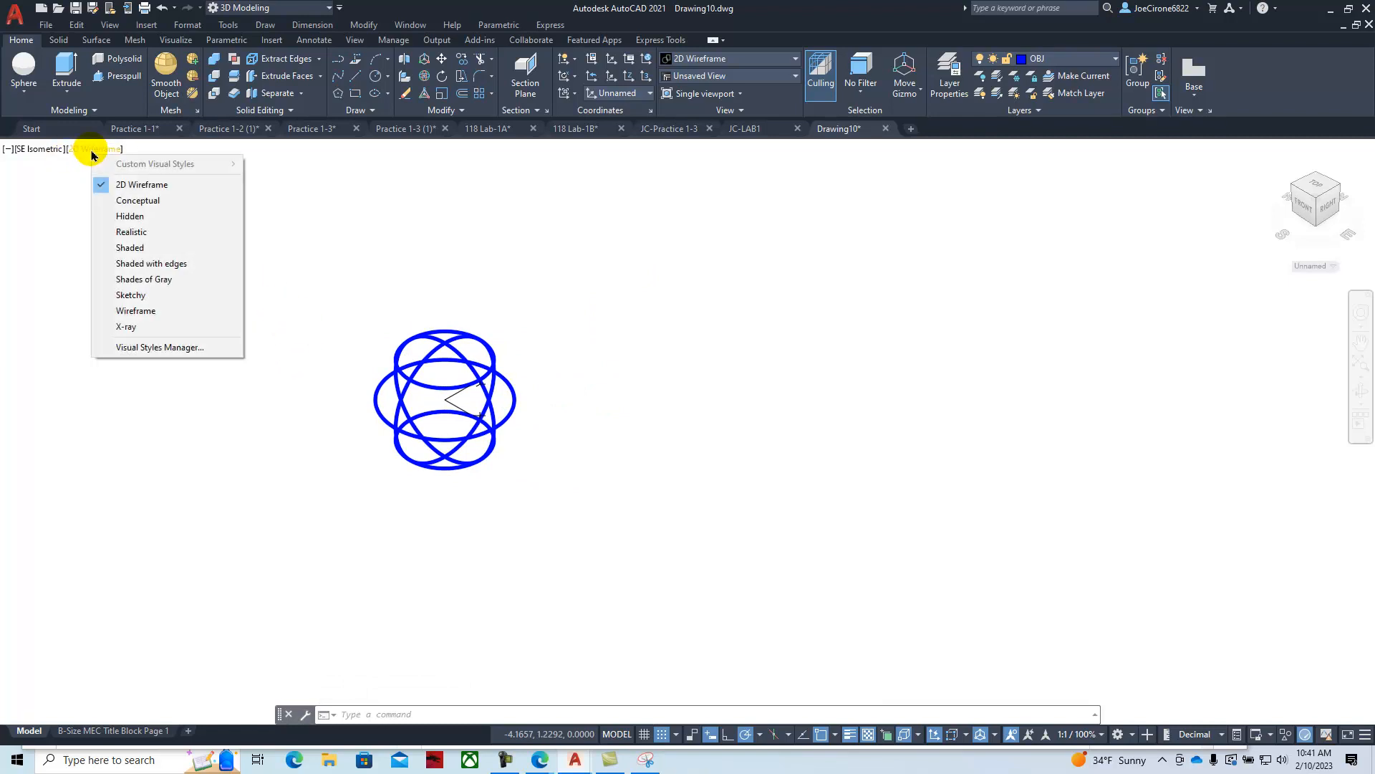
left_click(138, 200)
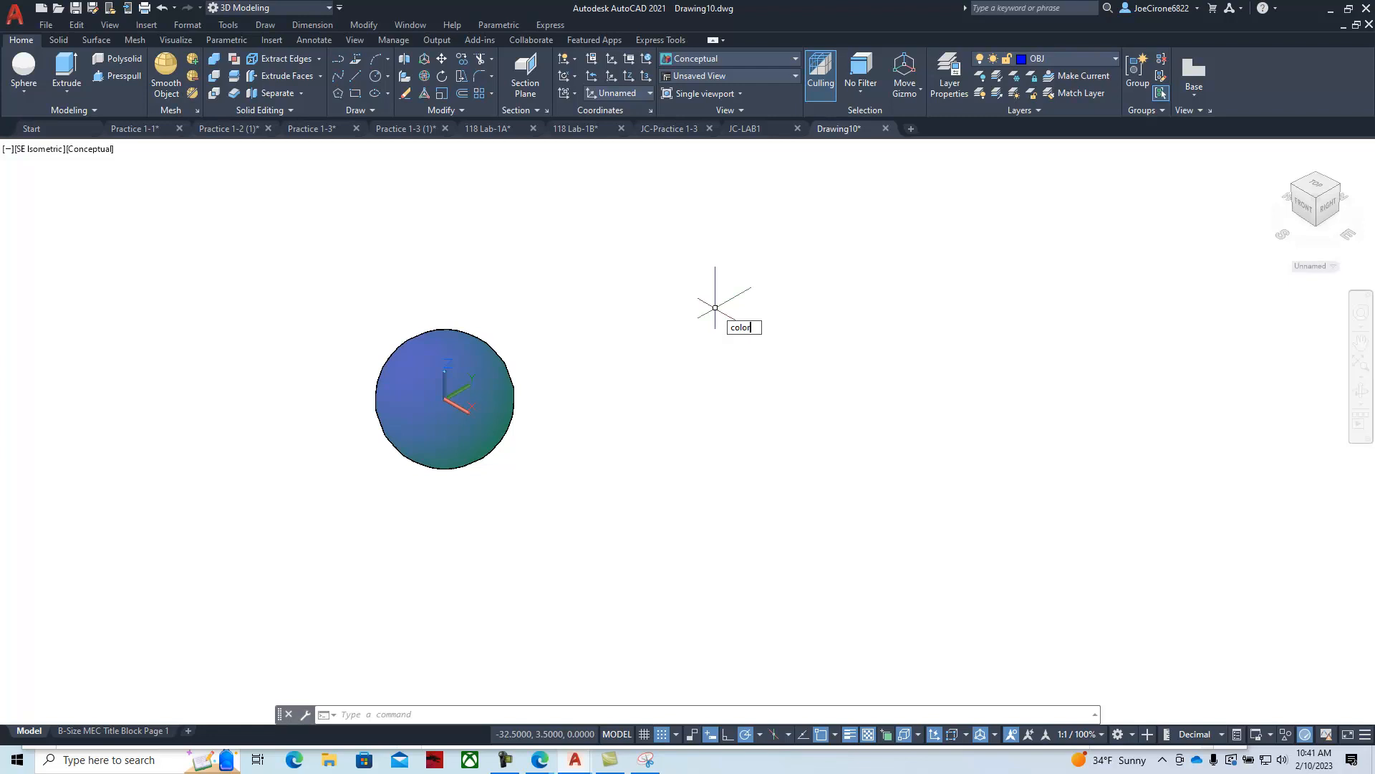
- Set the current color for new objects to green with the COLOR command
key("Return")
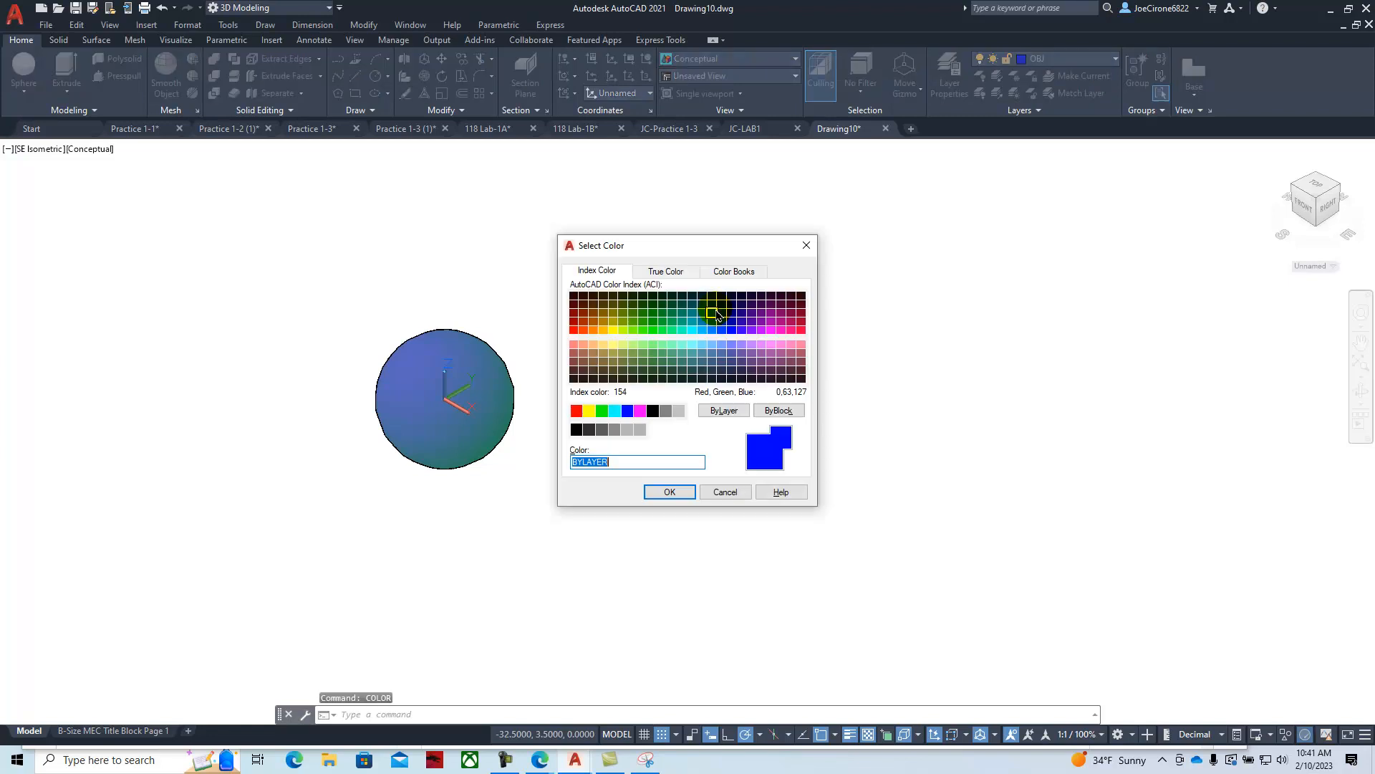
left_click(602, 411)
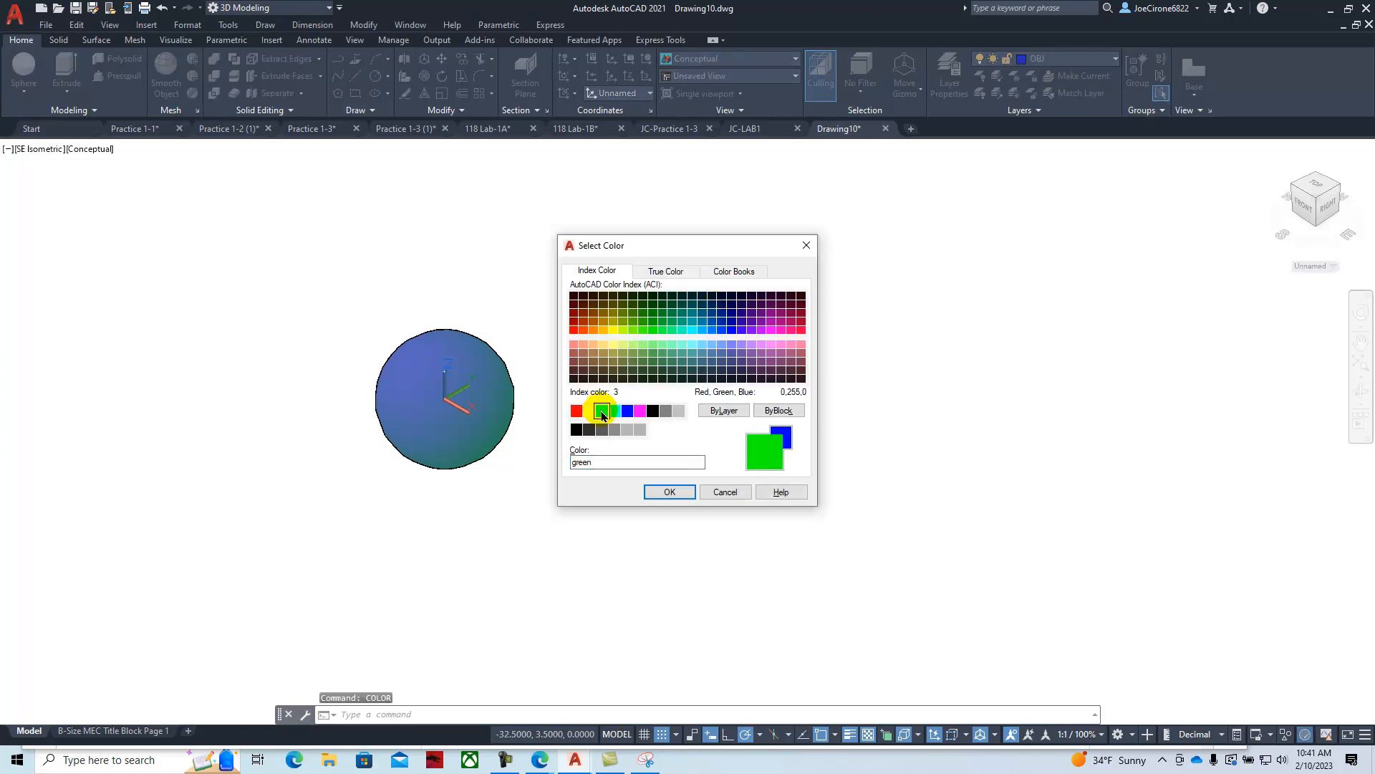
left_click(668, 493)
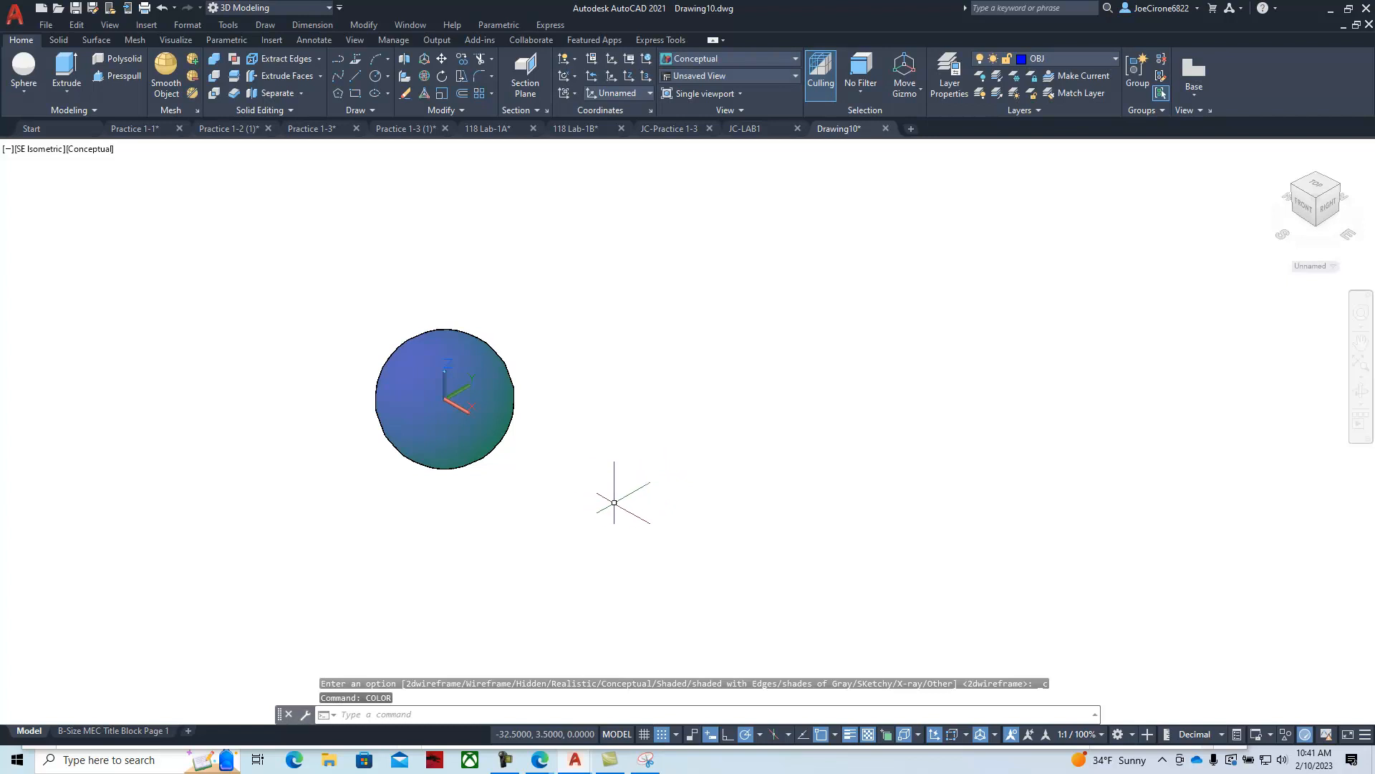
- Orbit around the sphere, restore the SE Isometric view and set the visual style to 2D Wireframe
left_click_drag(374, 485, 370, 439, "shift")
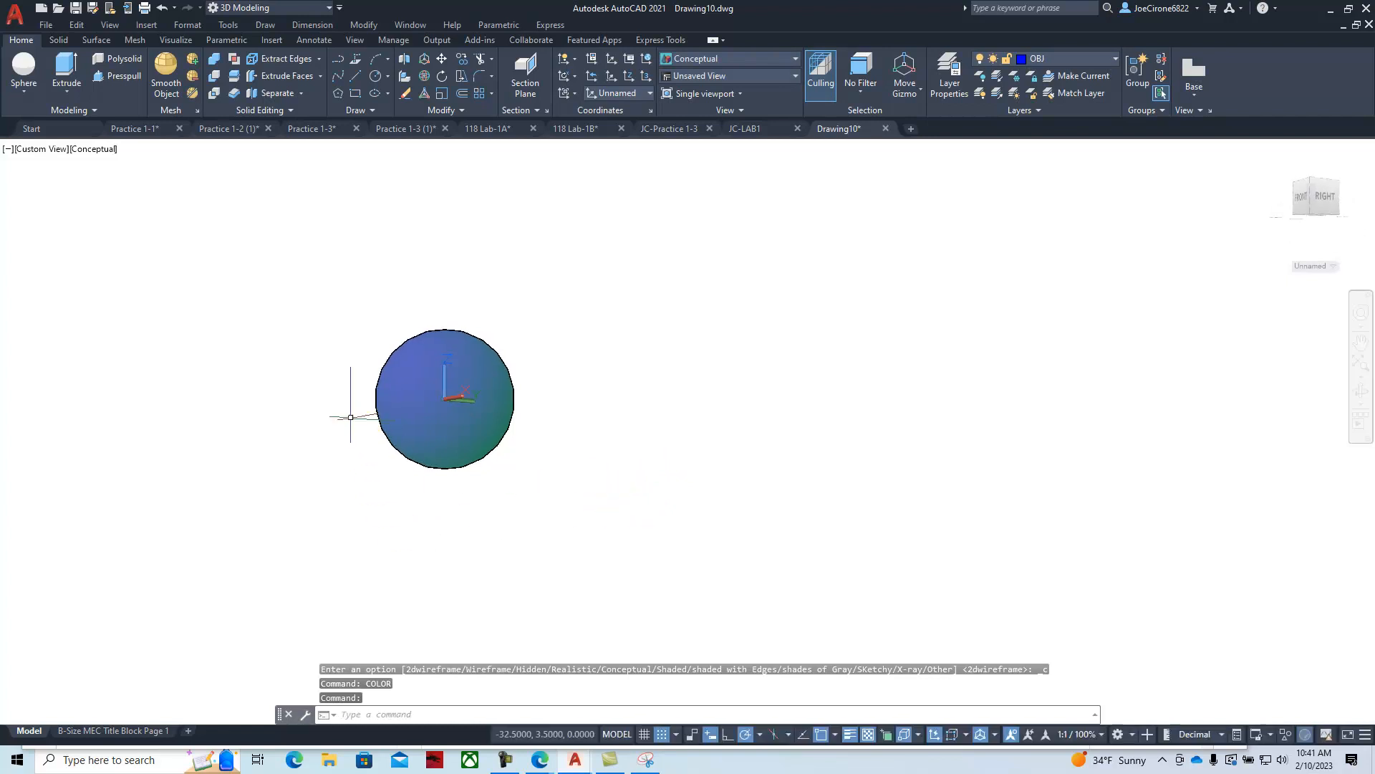
left_click(43, 149)
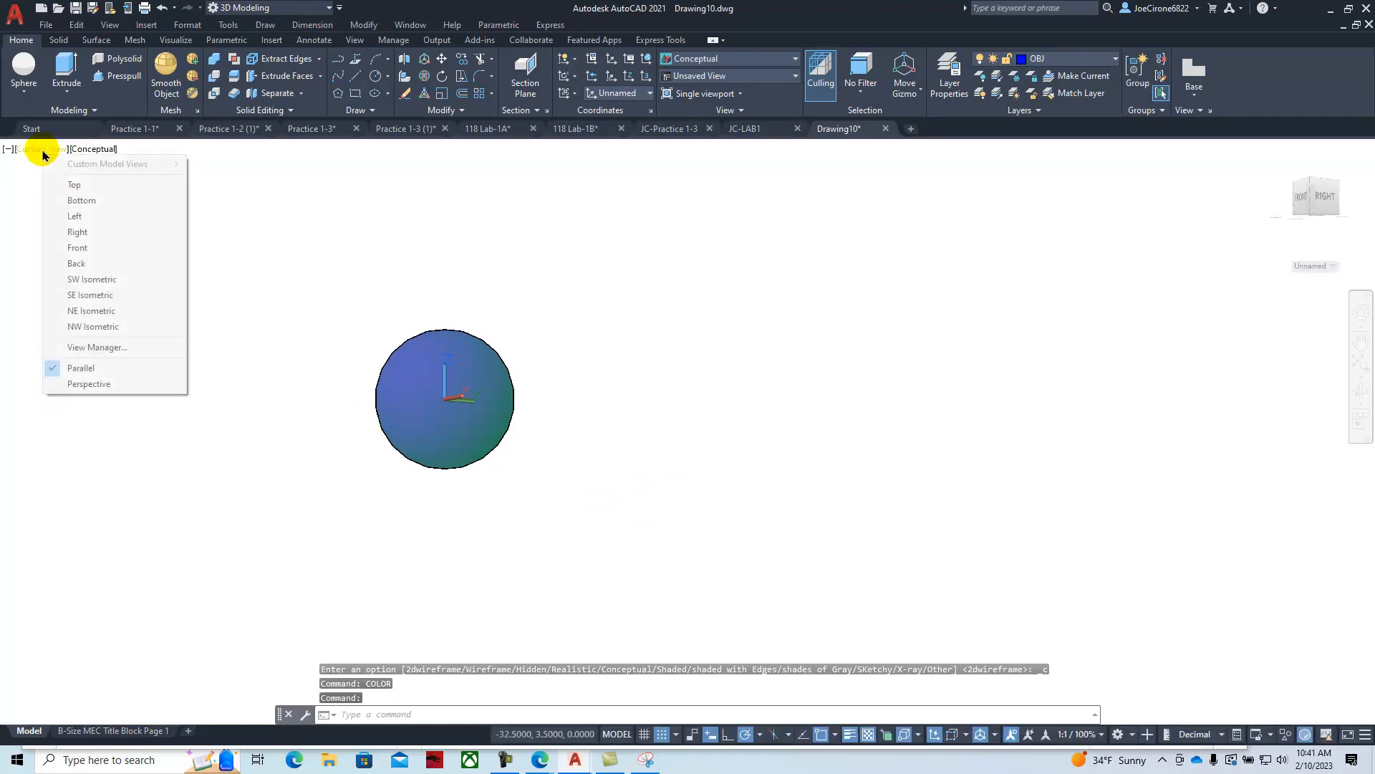
left_click(93, 296)
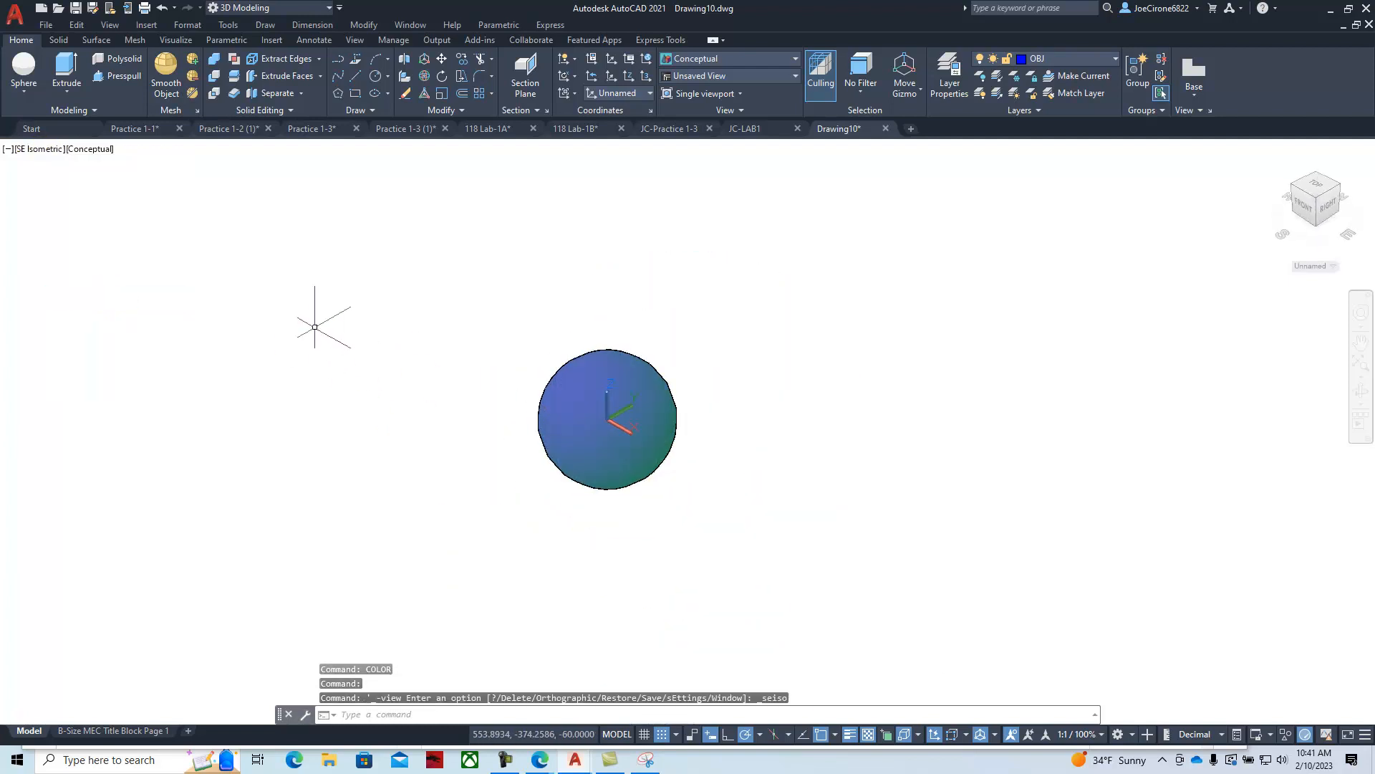
left_click(91, 152)
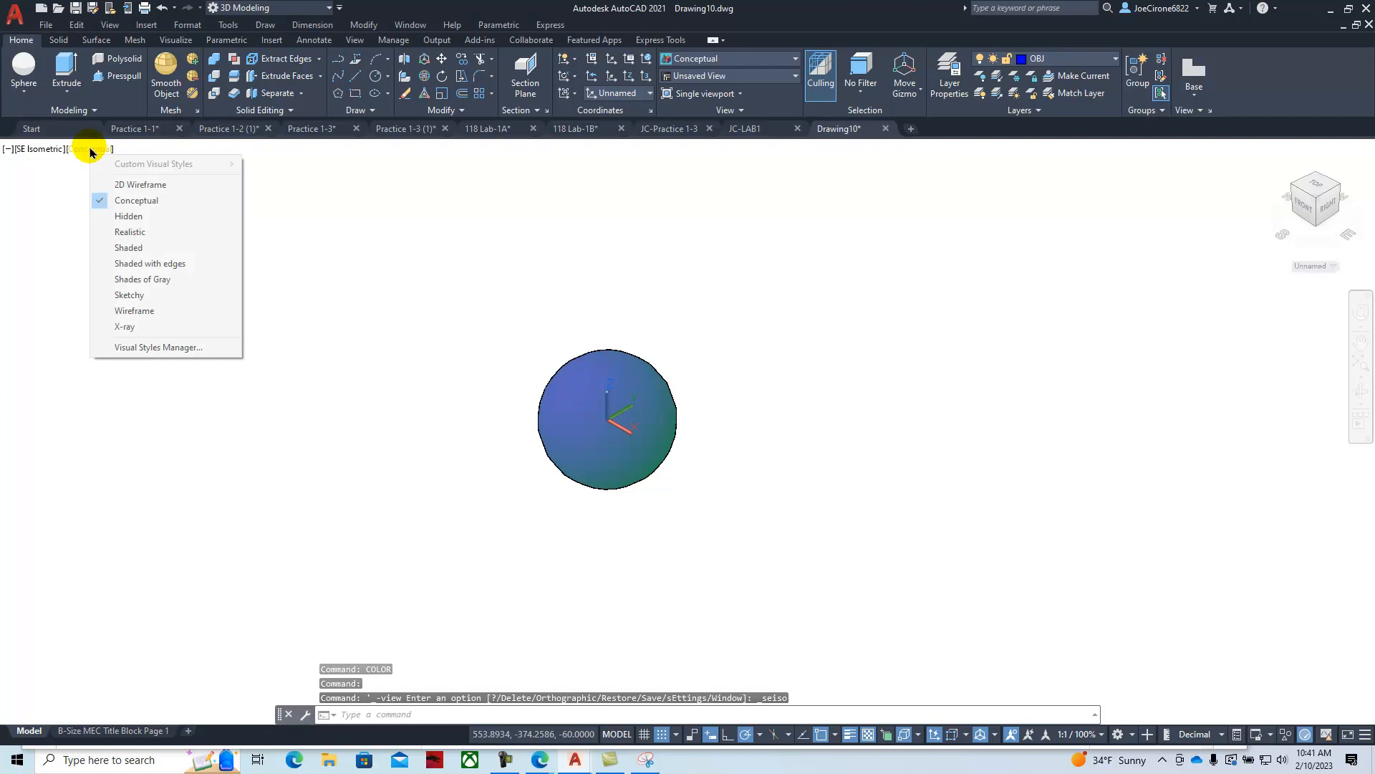
left_click(113, 184)
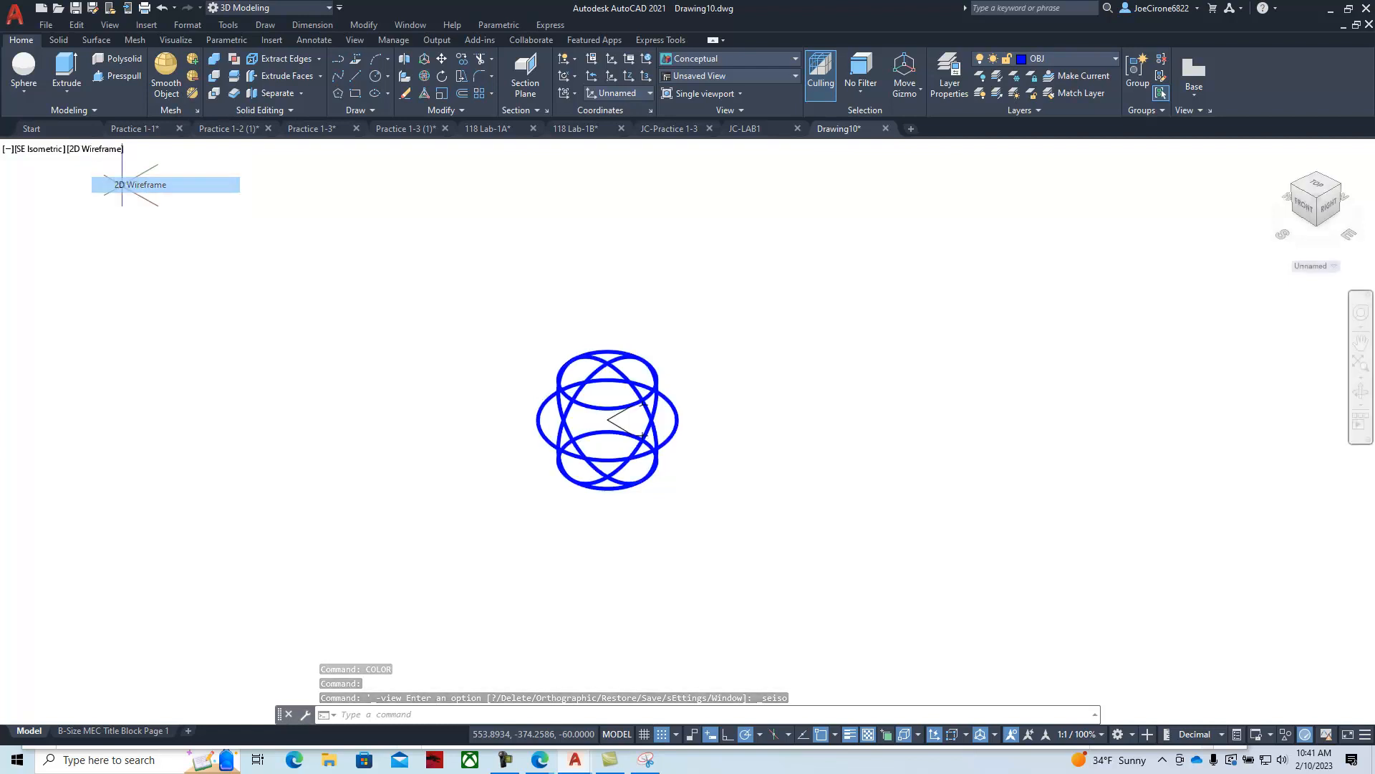
- Create a cone from the sphere's center with a base radius of about 4.28, pointing down about 18 units
left_click(24, 92)
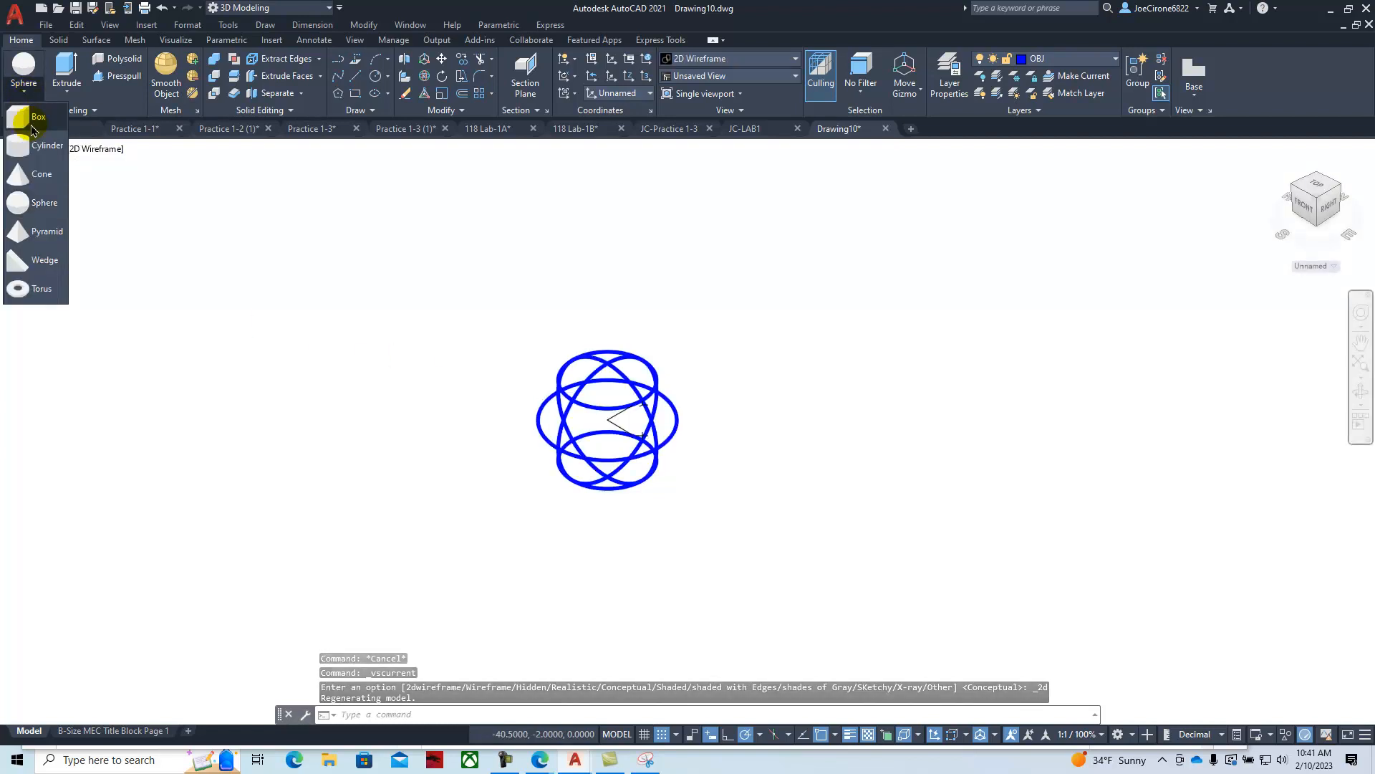
left_click(34, 175)
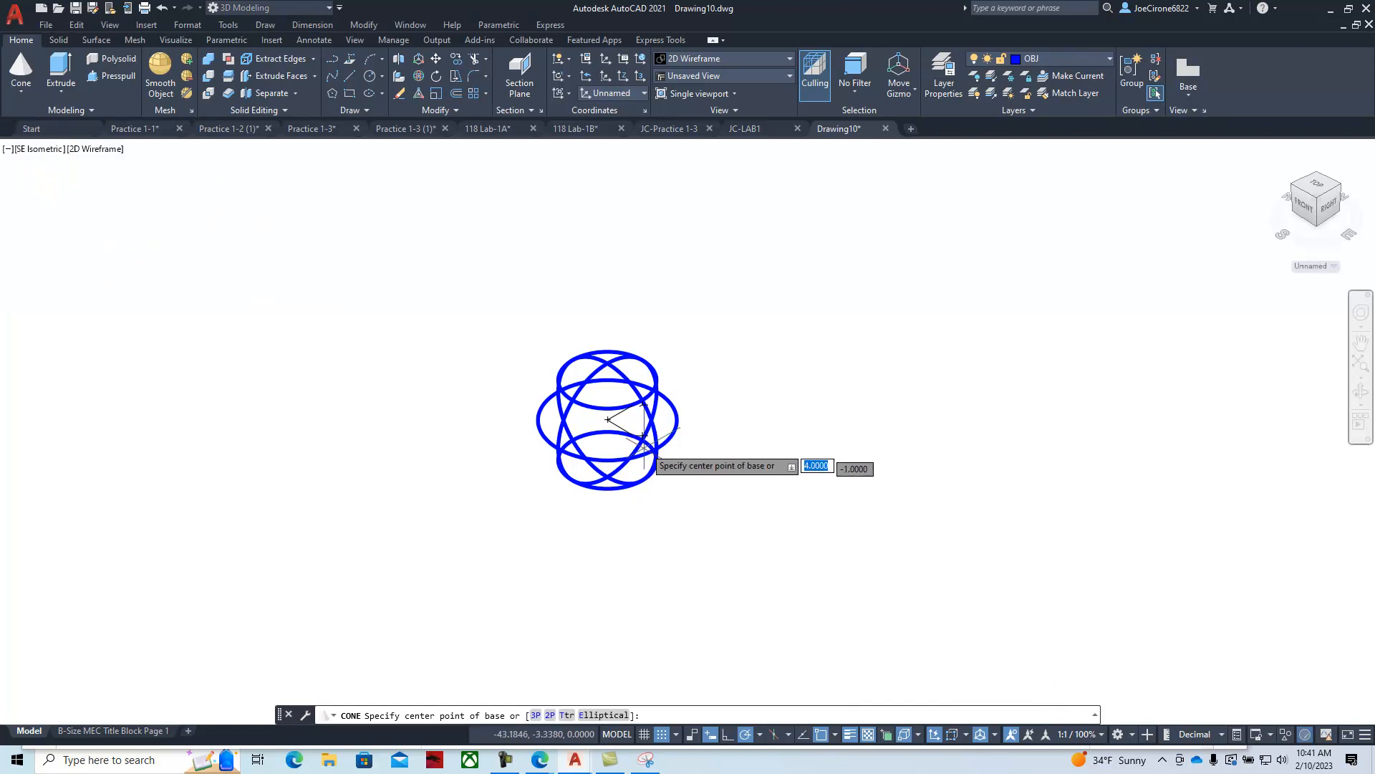
left_click(609, 419)
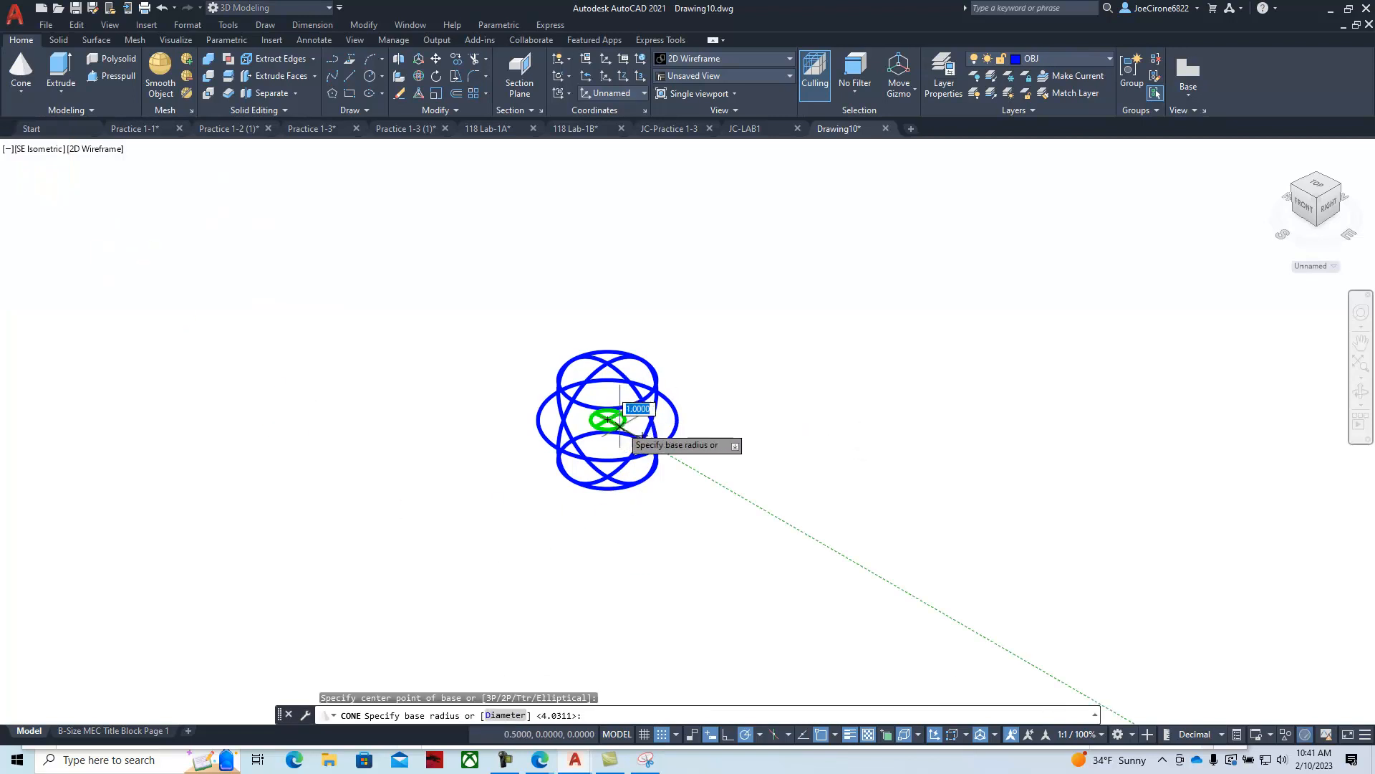
left_click(679, 428)
scroll(611, 582, "down", 2)
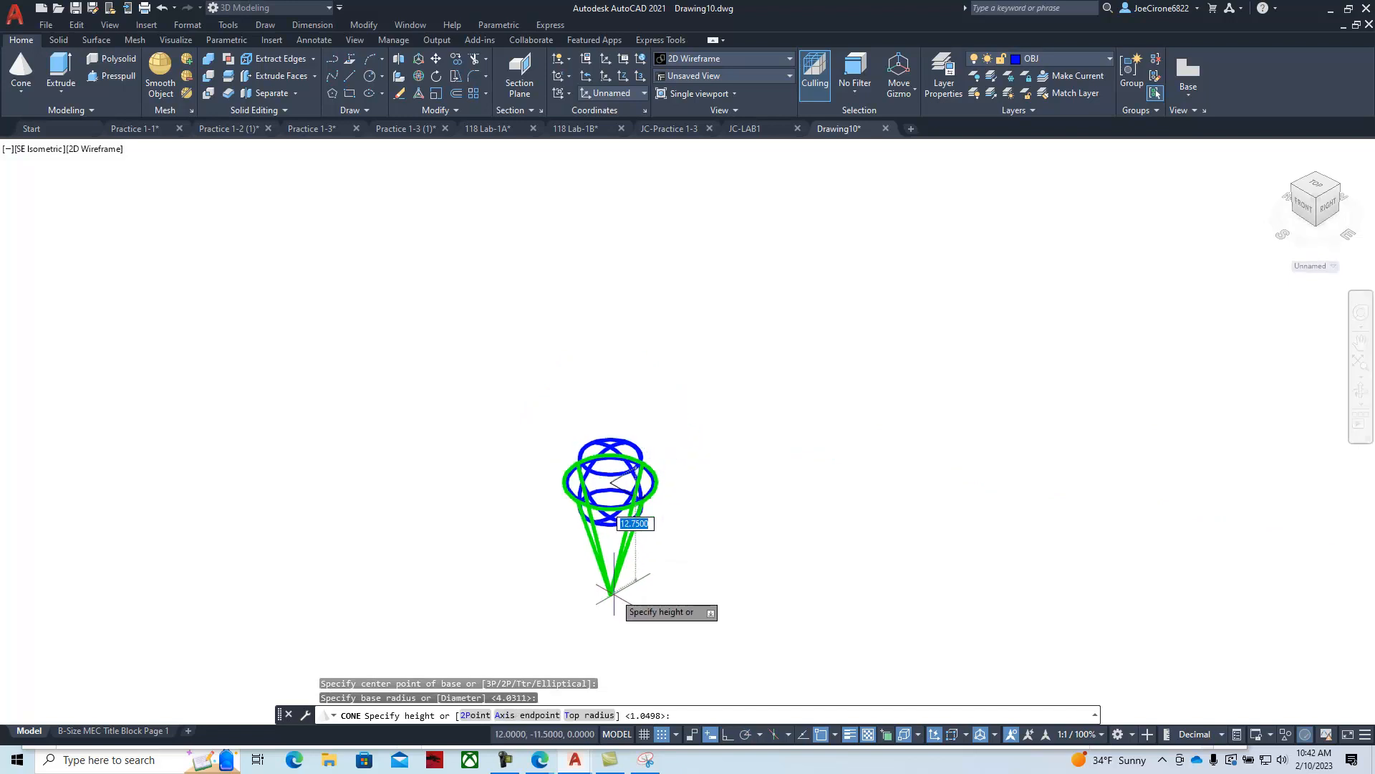
mouse_move(610, 581)
middle_mouse_down()
mouse_move(608, 485)
mouse_move(629, 418)
middle_mouse_up()
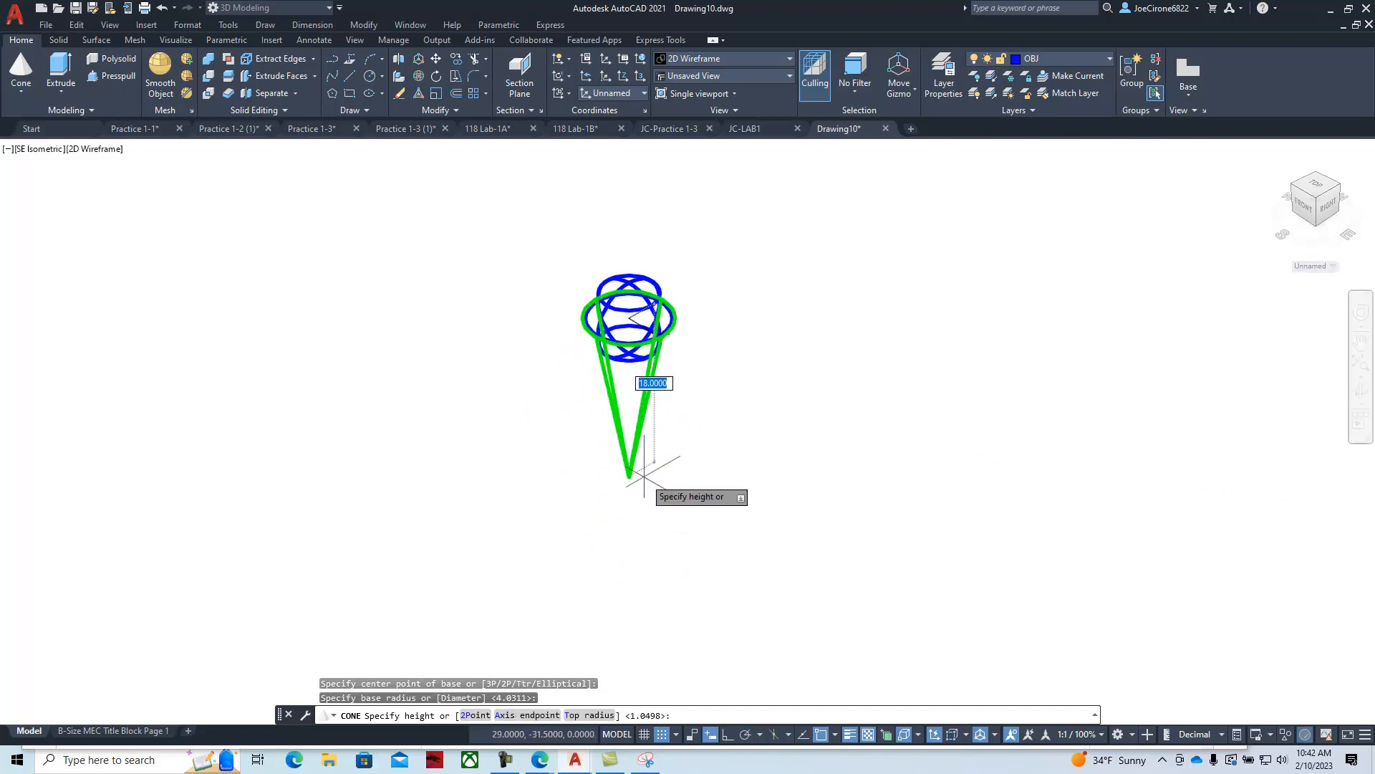
left_click(644, 479)
- Set the visual style to Conceptual to shade the sphere and cone
left_click(96, 152)
left_click(131, 200)
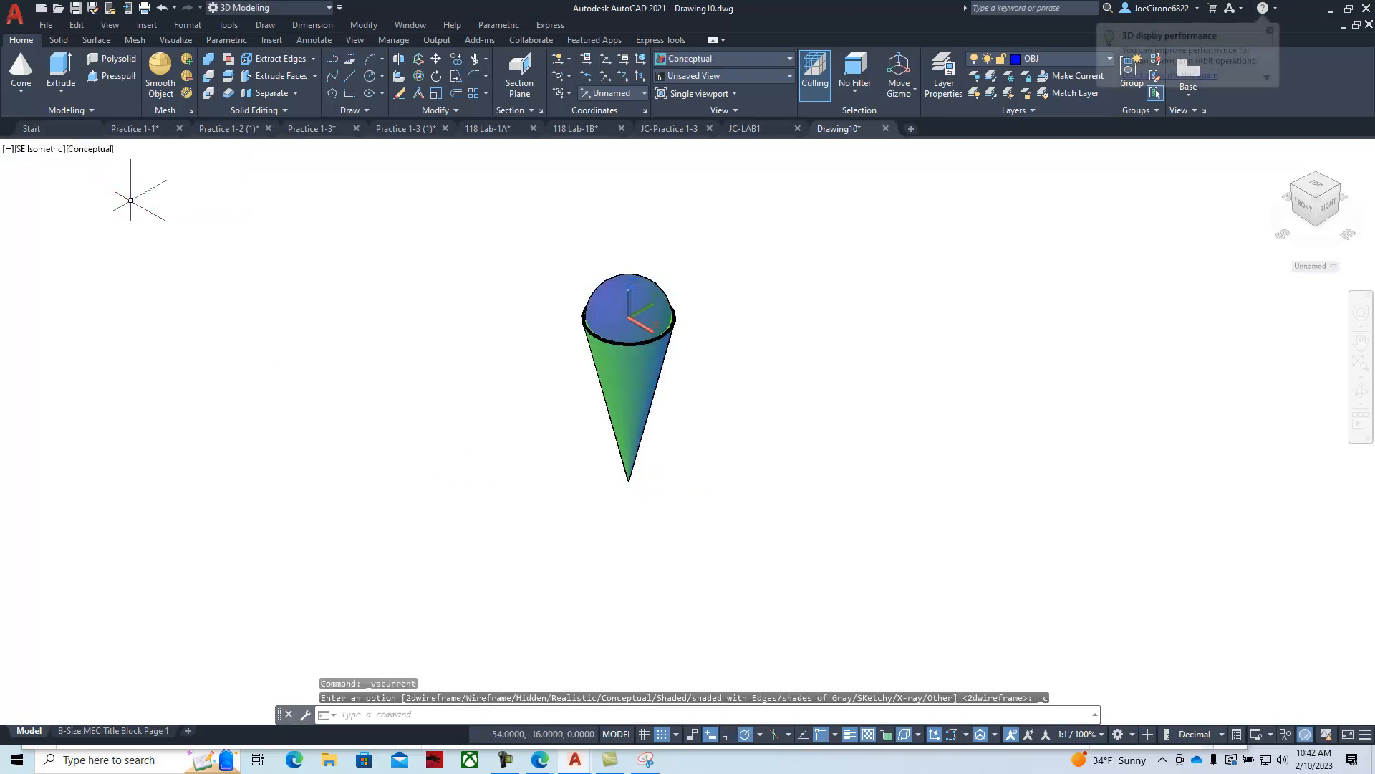
middle_click_drag(523, 368, 487, 405)
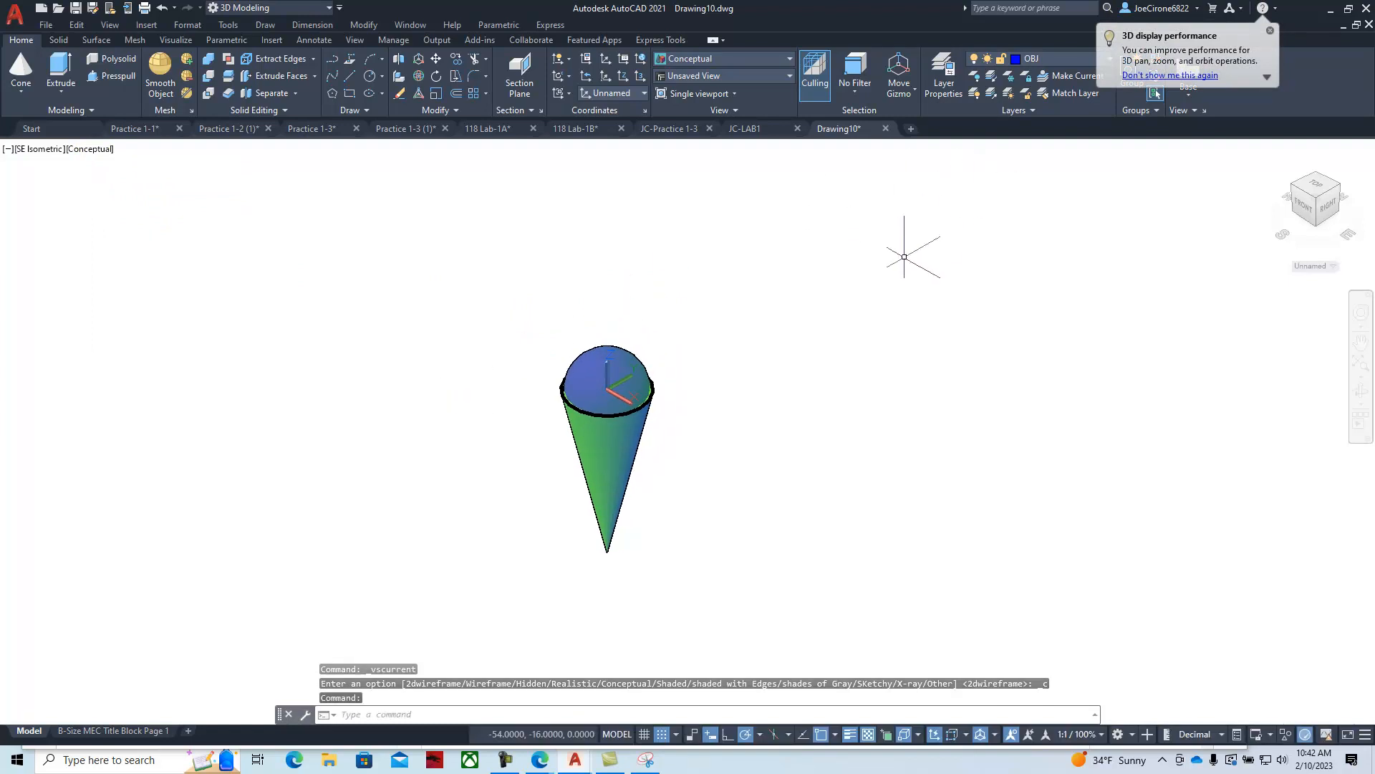
key("Escape")
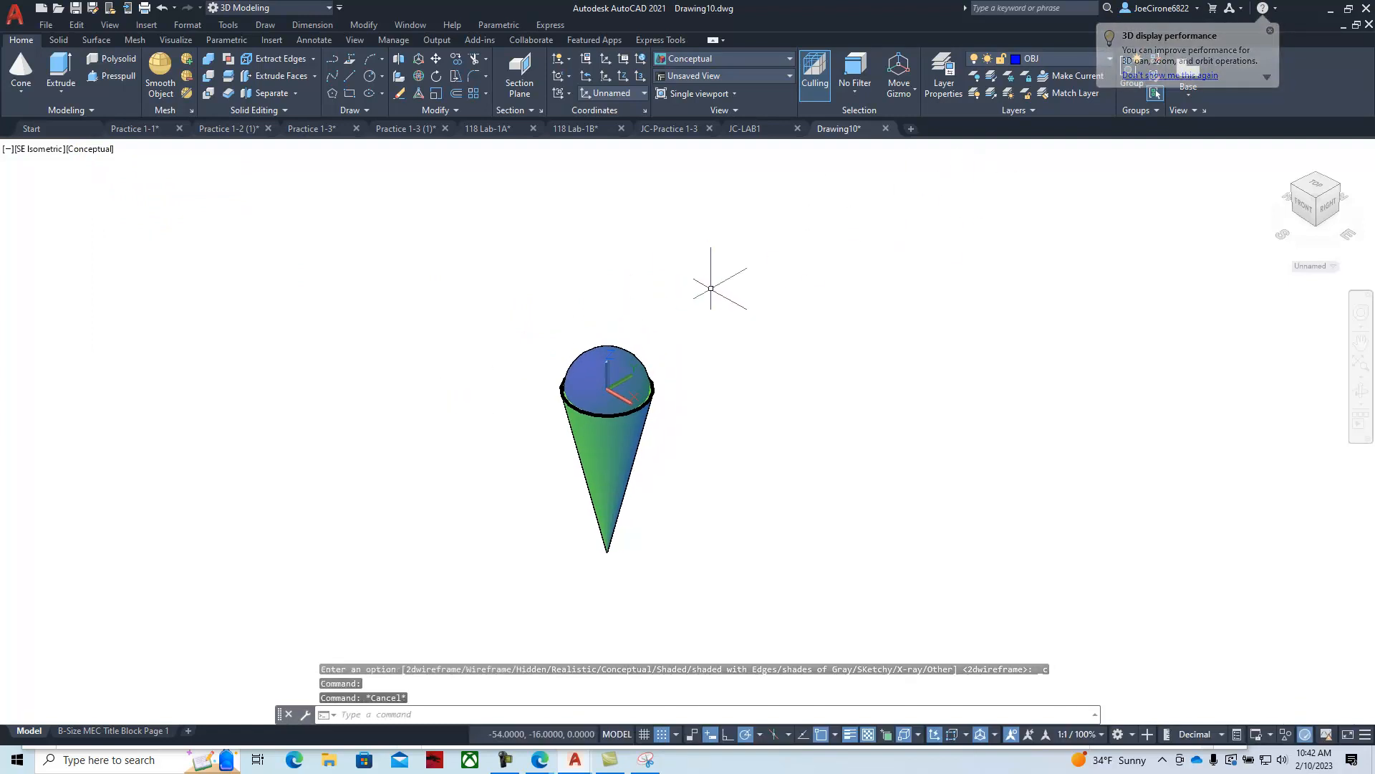
- Set the current color for new objects to magenta with the COLOR command
type("col")
key("Return")
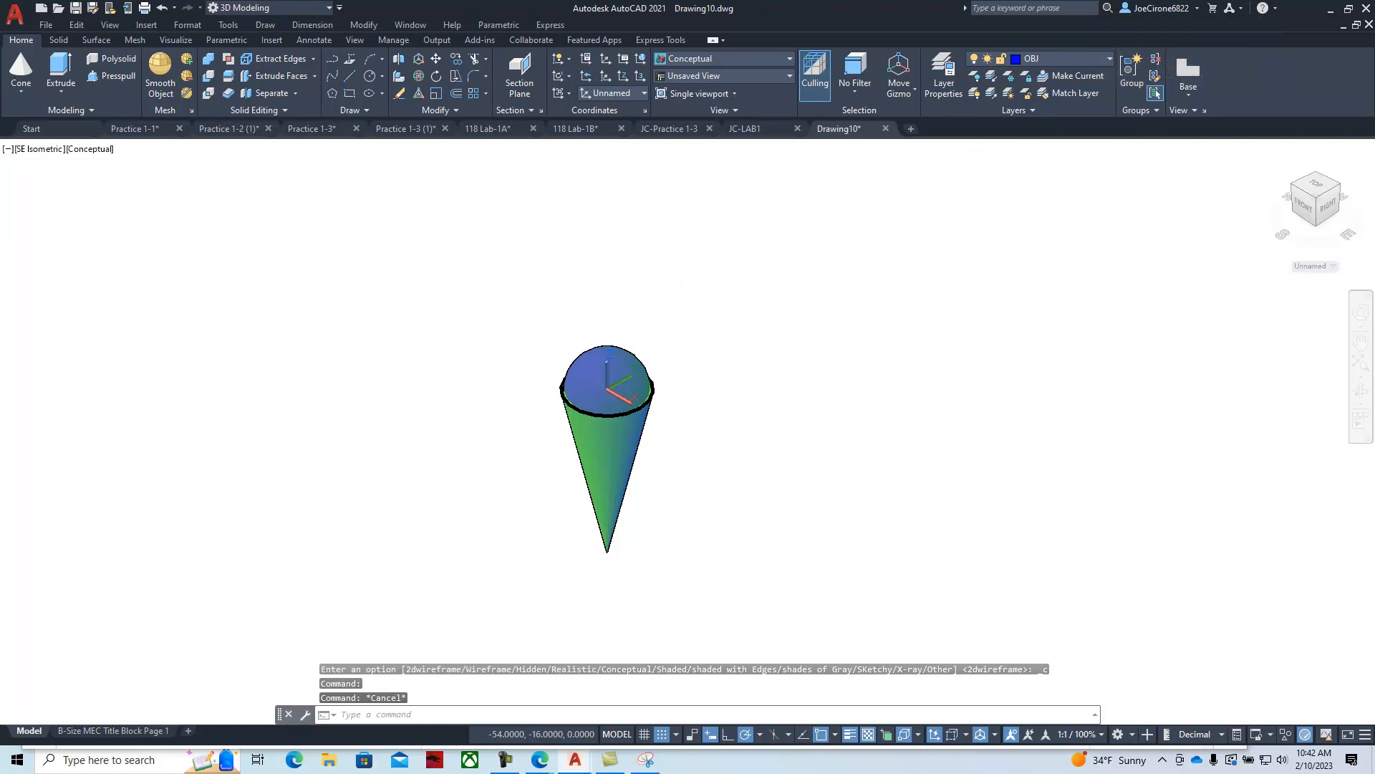
left_click(639, 410)
left_click(672, 490)
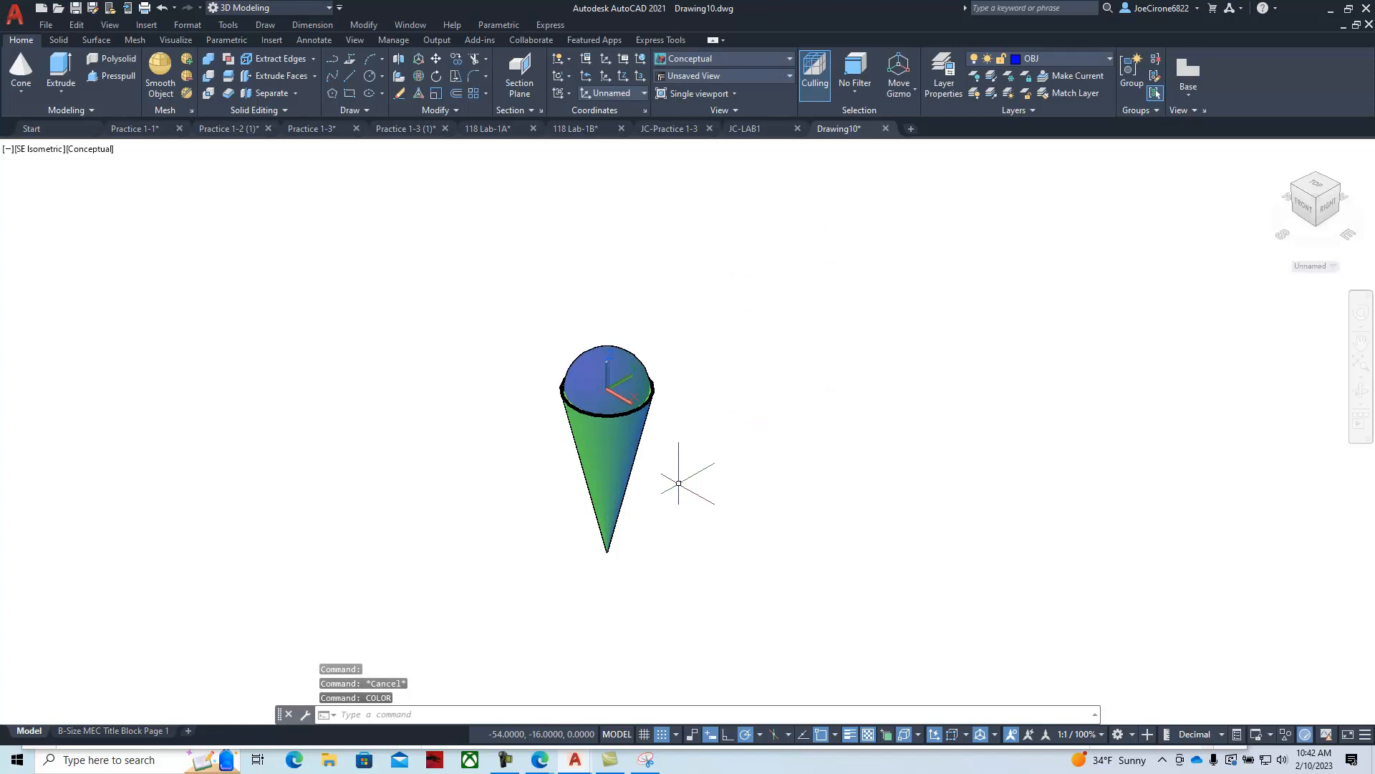
- Create a torus around the sphere's center with a radius of about 7.07 and a tube radius of about 1
left_click(22, 94)
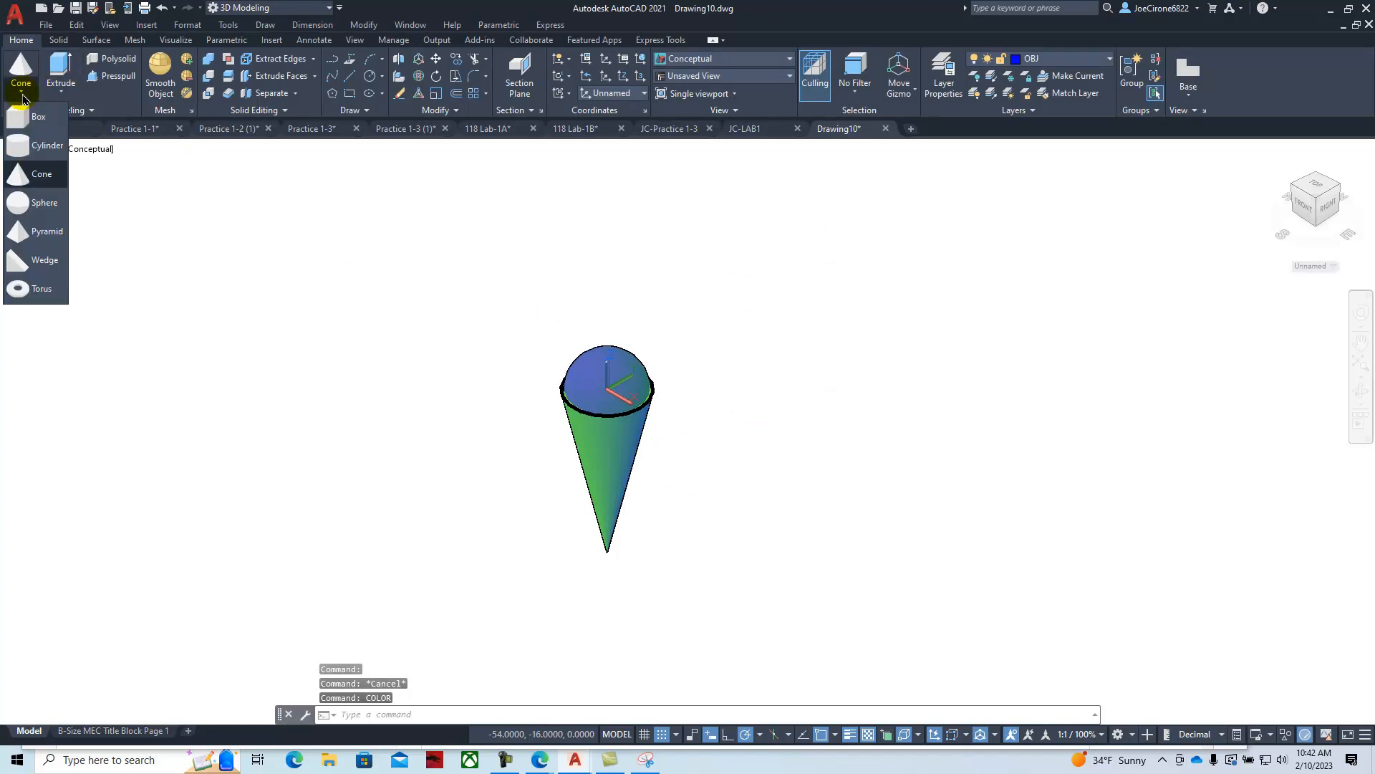
left_click(20, 287)
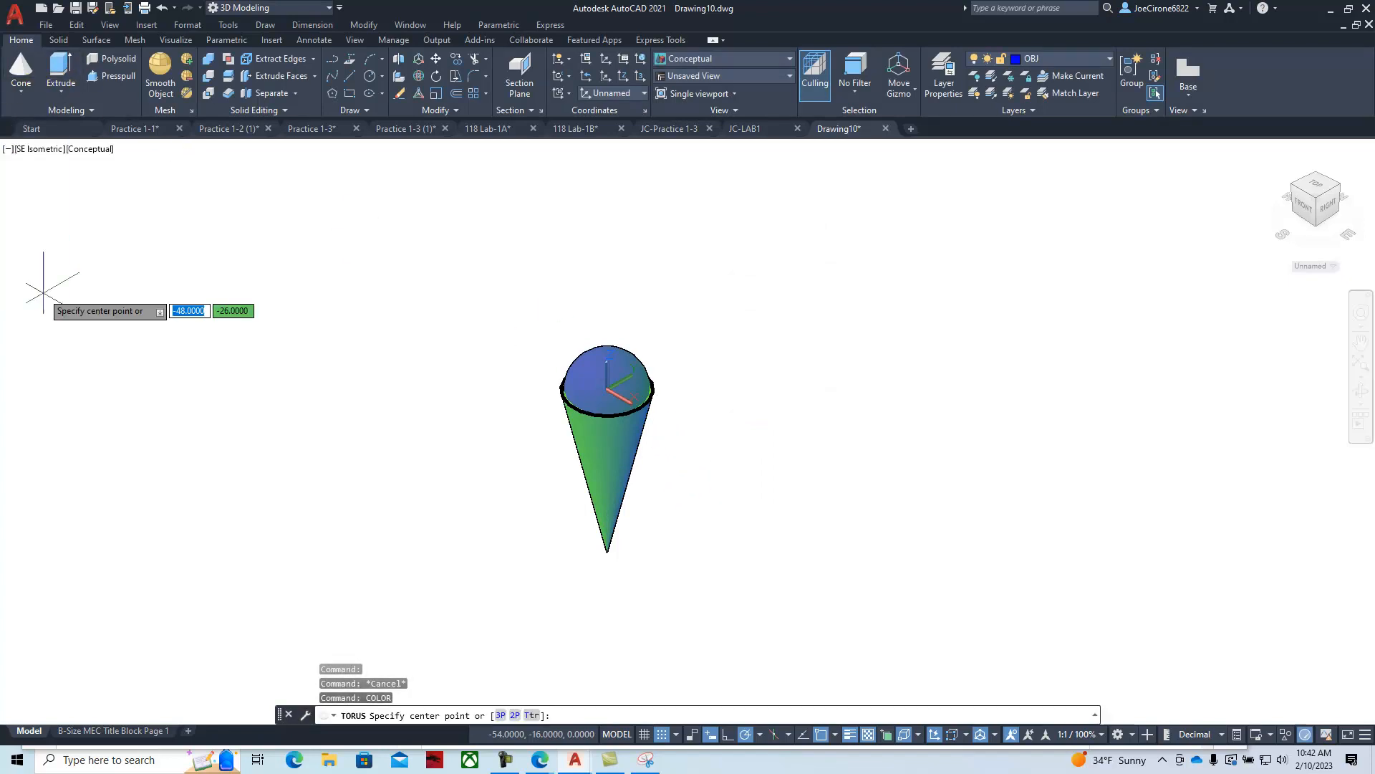
left_click(607, 389)
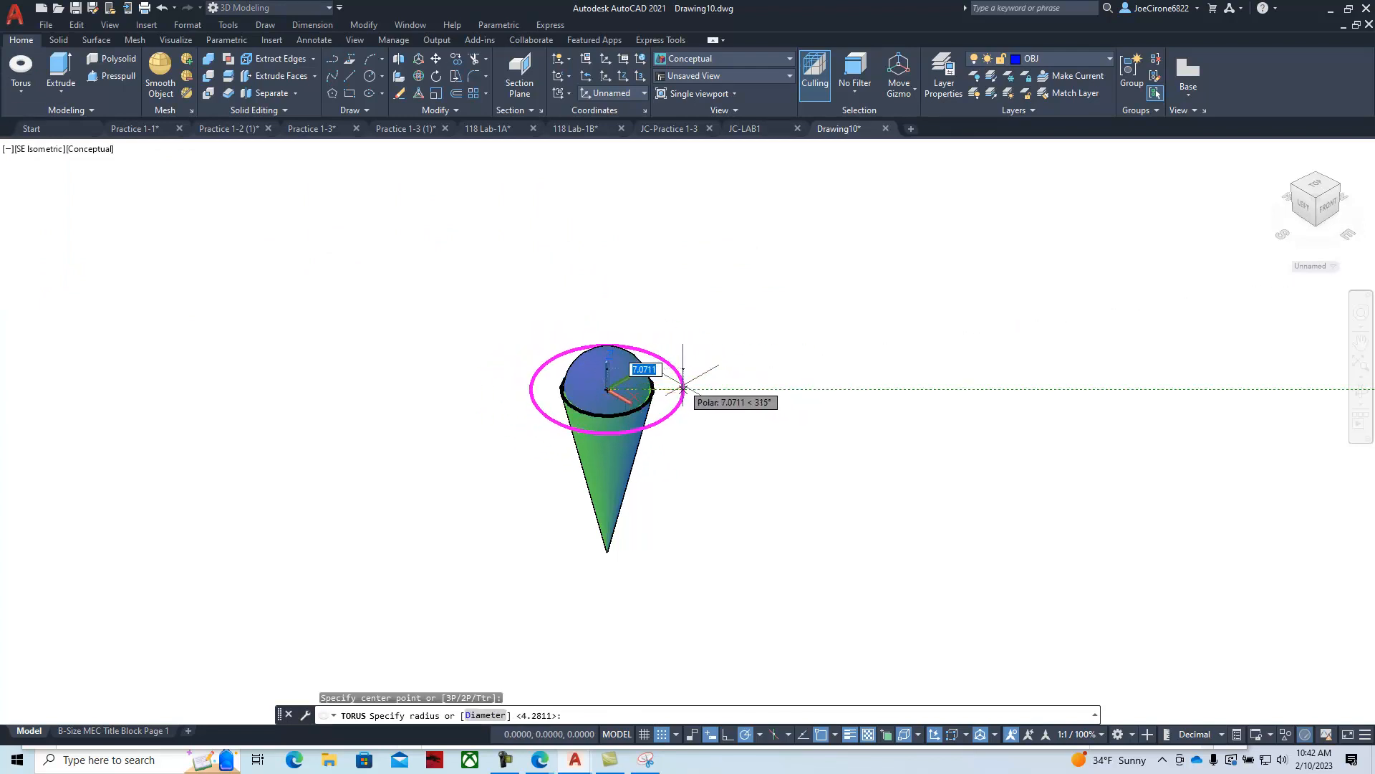
left_click(683, 389)
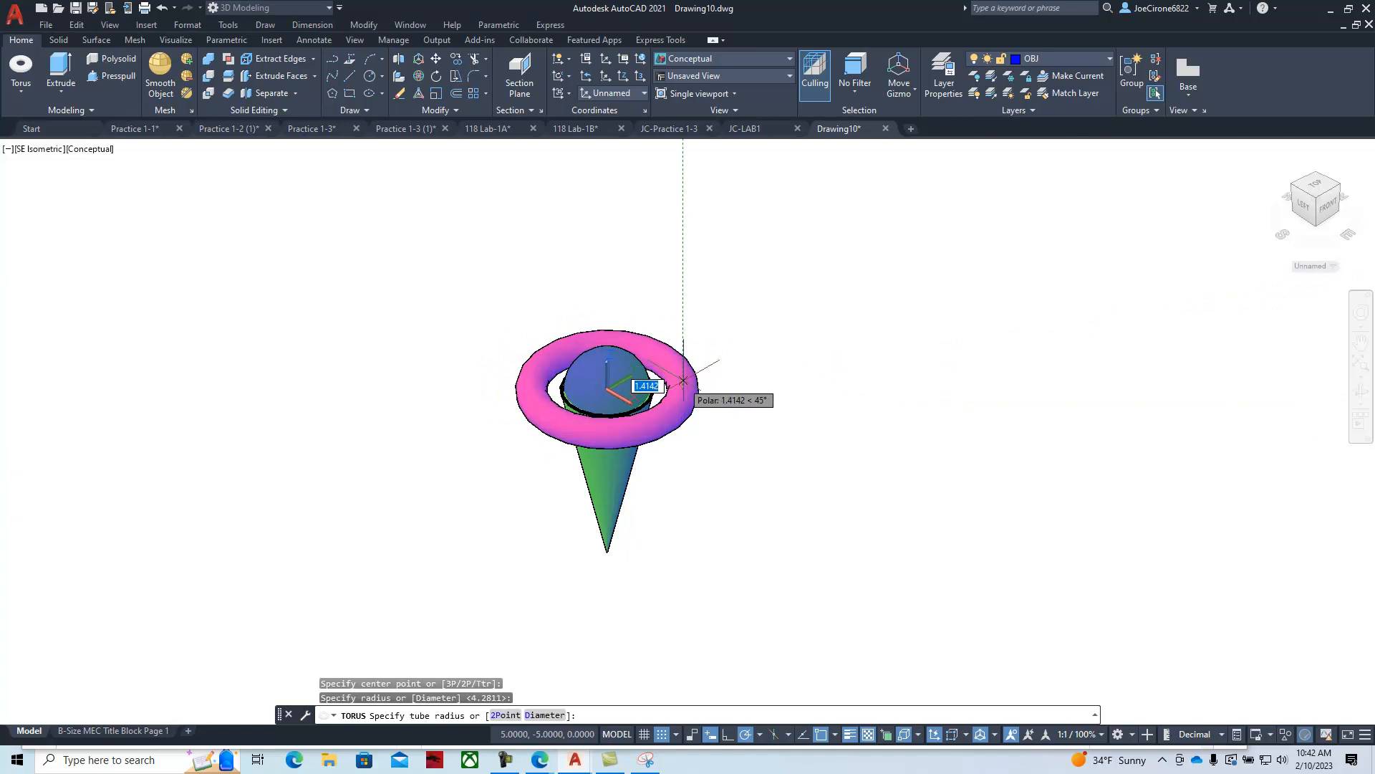
scroll(676, 381, "up", 3)
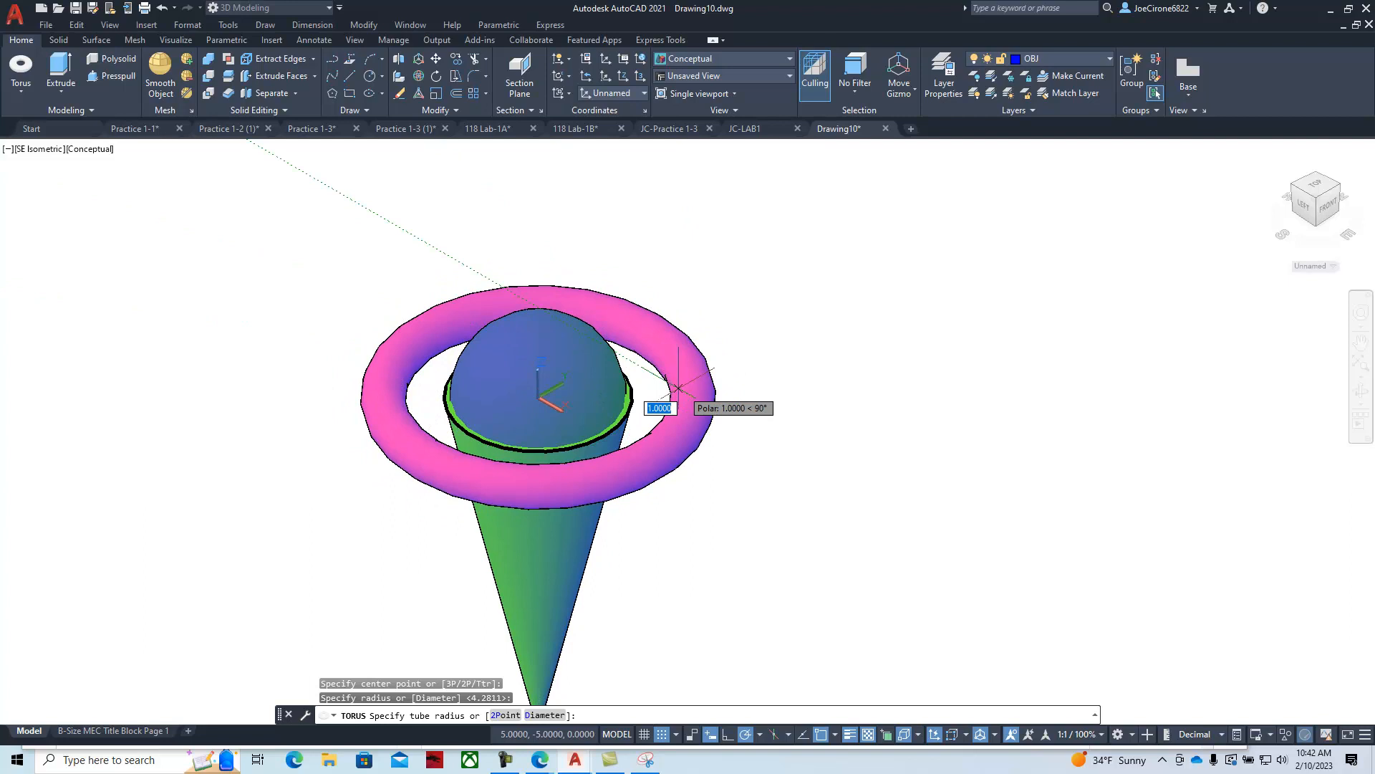
left_click(677, 387)
scroll(758, 381, "down", 4)
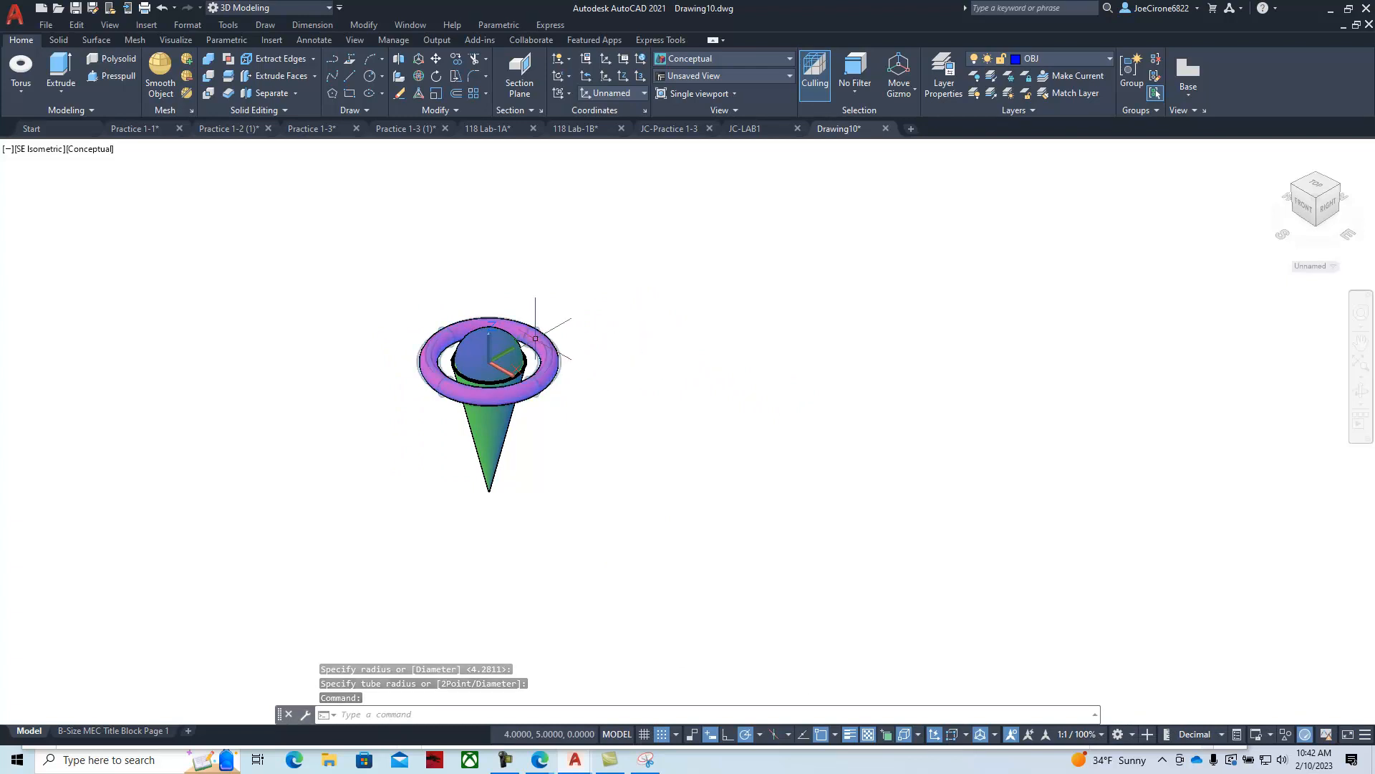
- Switch to the B-Size MEC Title Block layout and delete the existing viewport inside the border
left_click(120, 732)
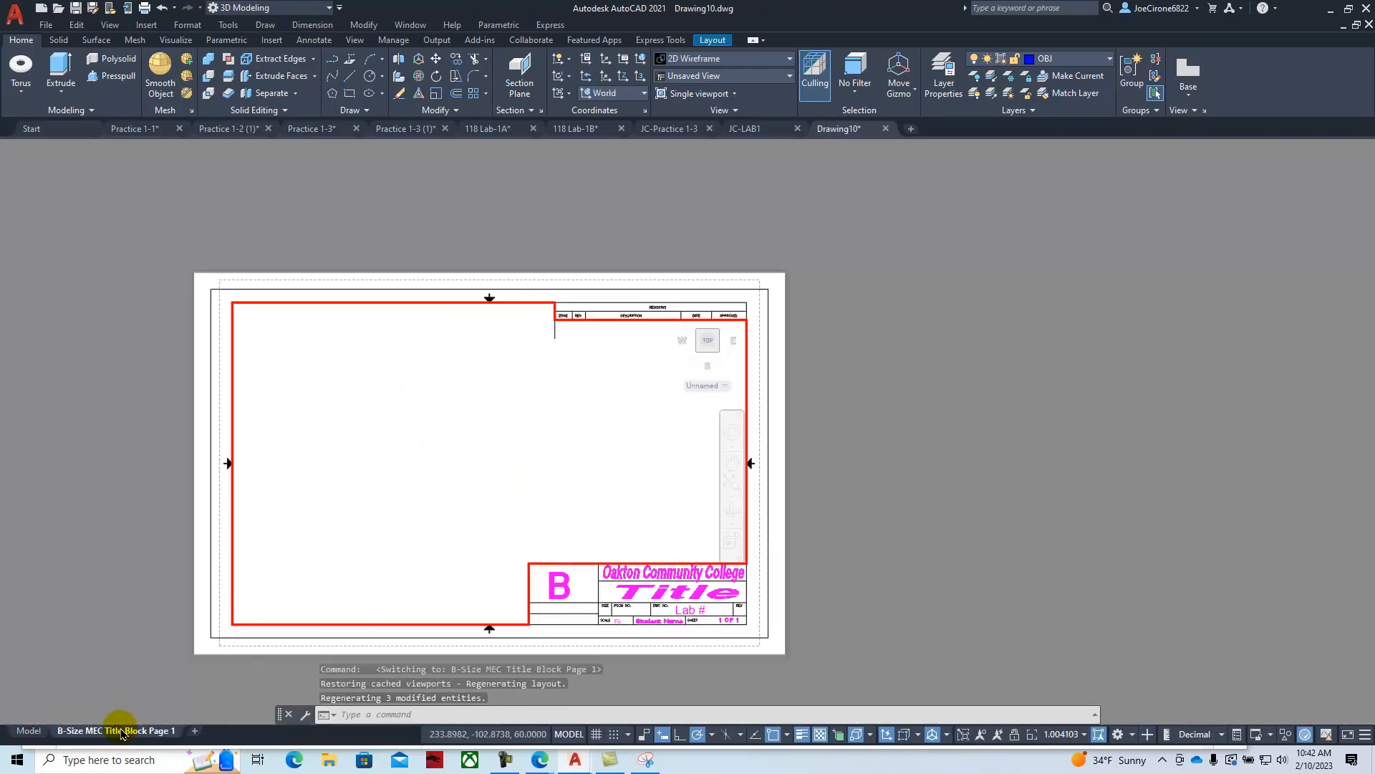
double_click(751, 365)
left_click(750, 367)
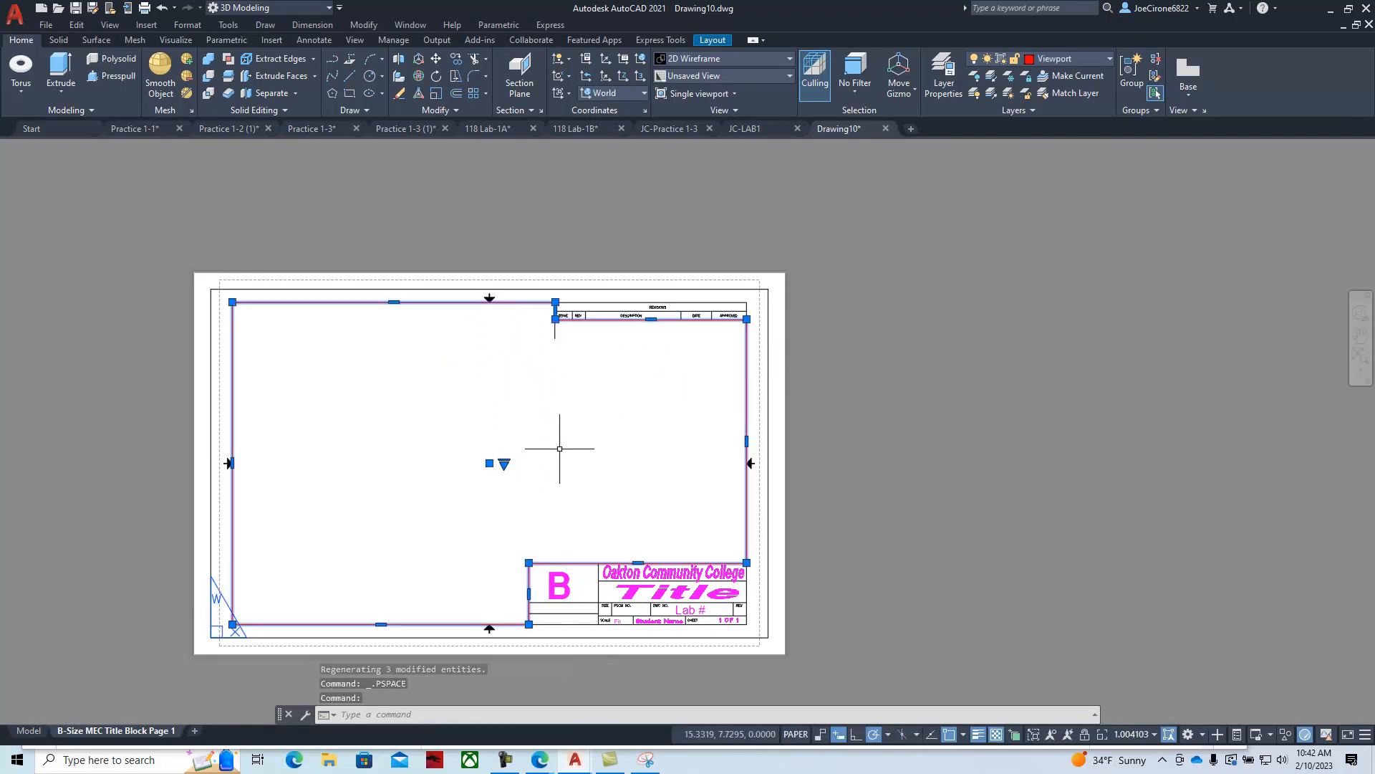
key("Delete")
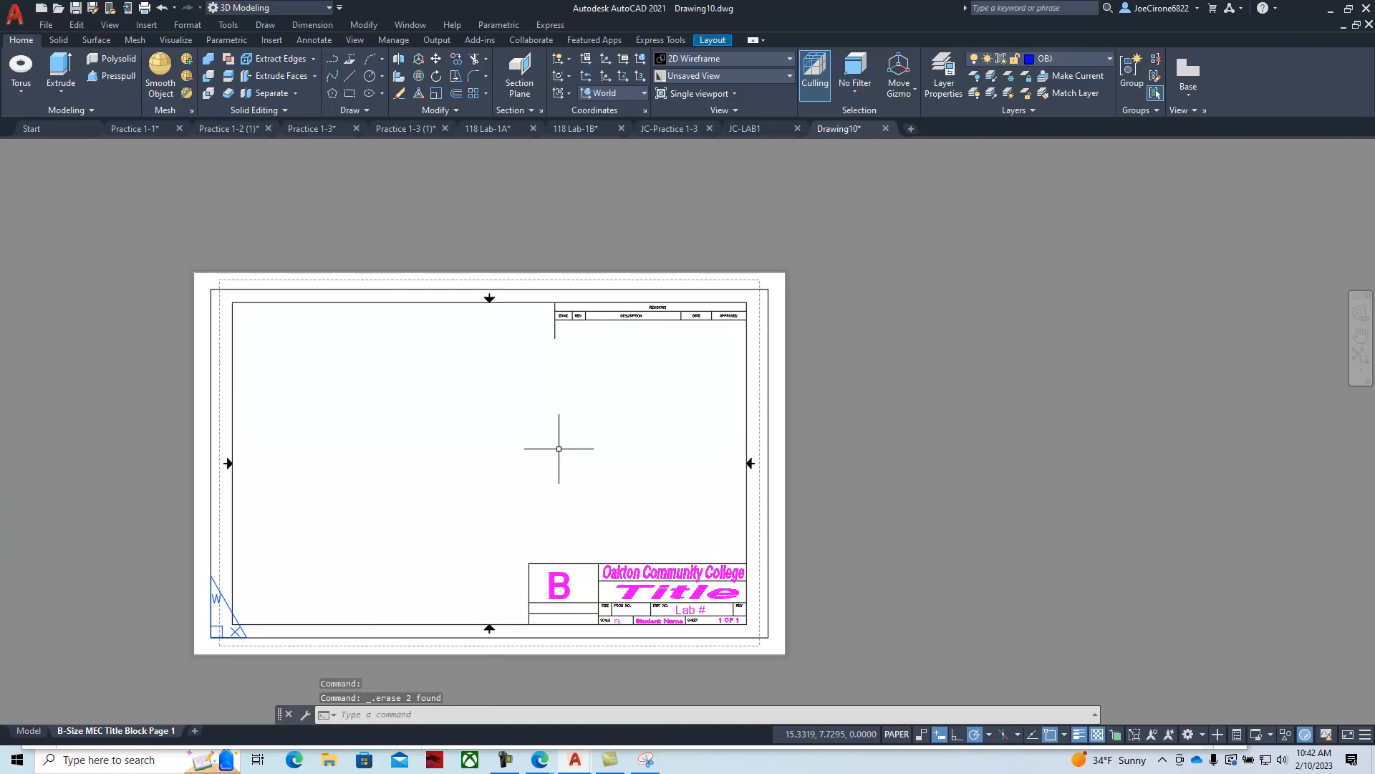
- Create Four: Equal viewports with the 3D setup, from the border's upper-left corner to the title block's upper-right corner
left_click(109, 25)
mouse_move(149, 235)
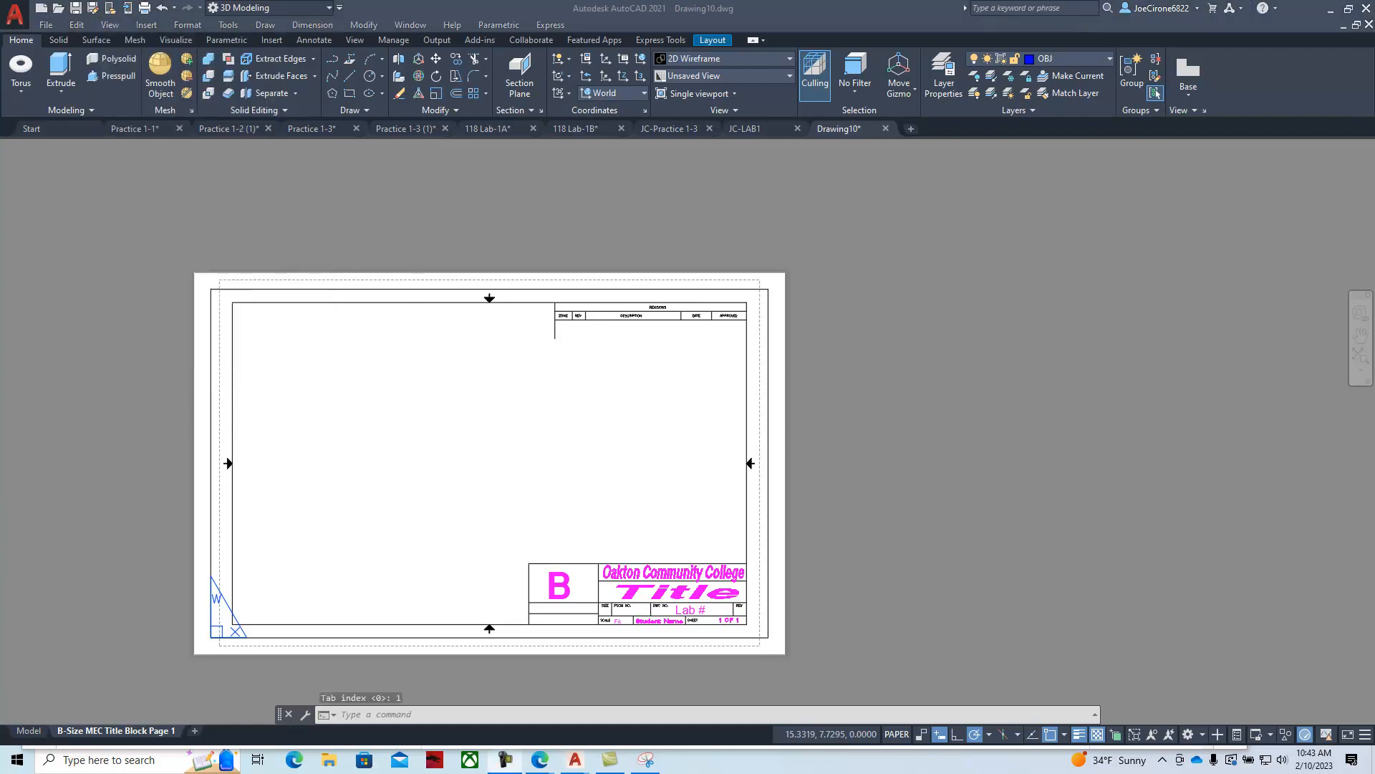
left_click(111, 28)
left_click(112, 29)
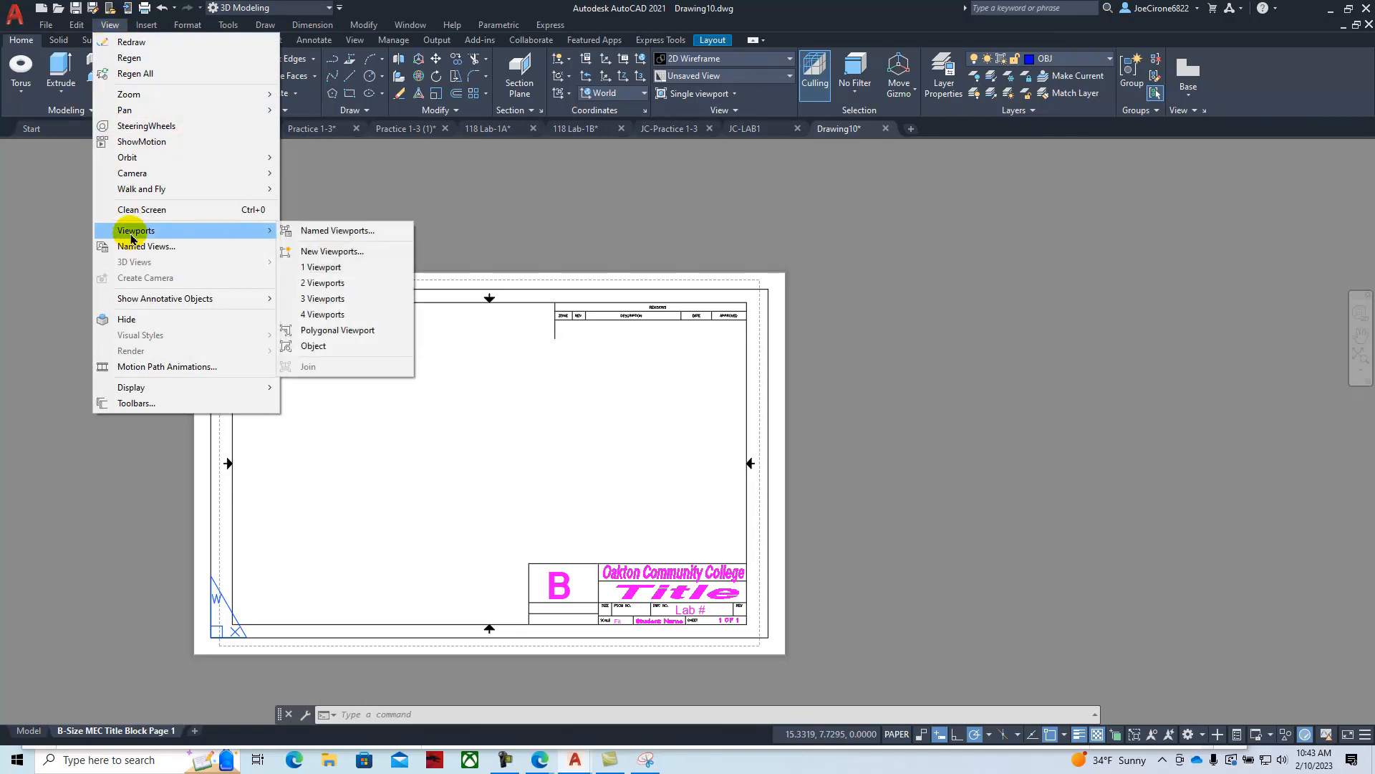
left_click(330, 233)
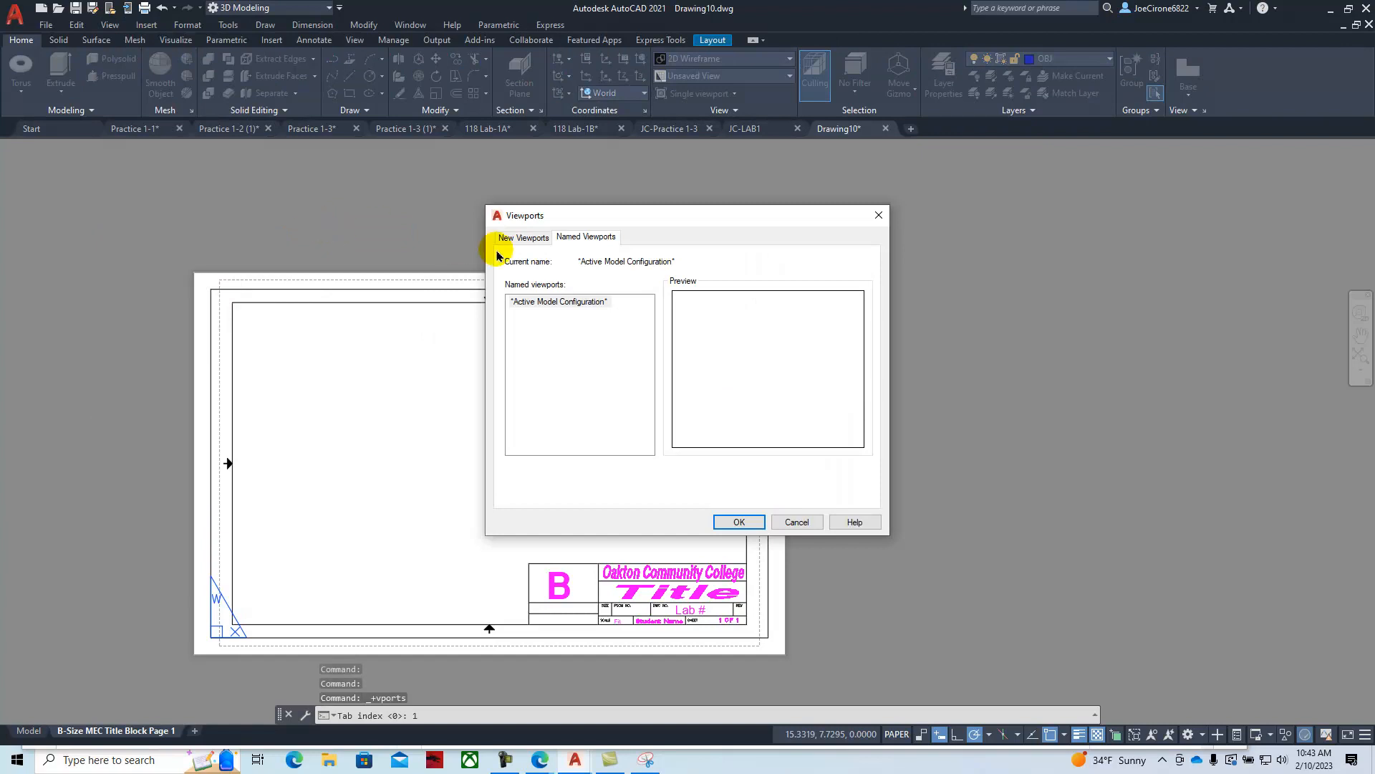
left_click(526, 239)
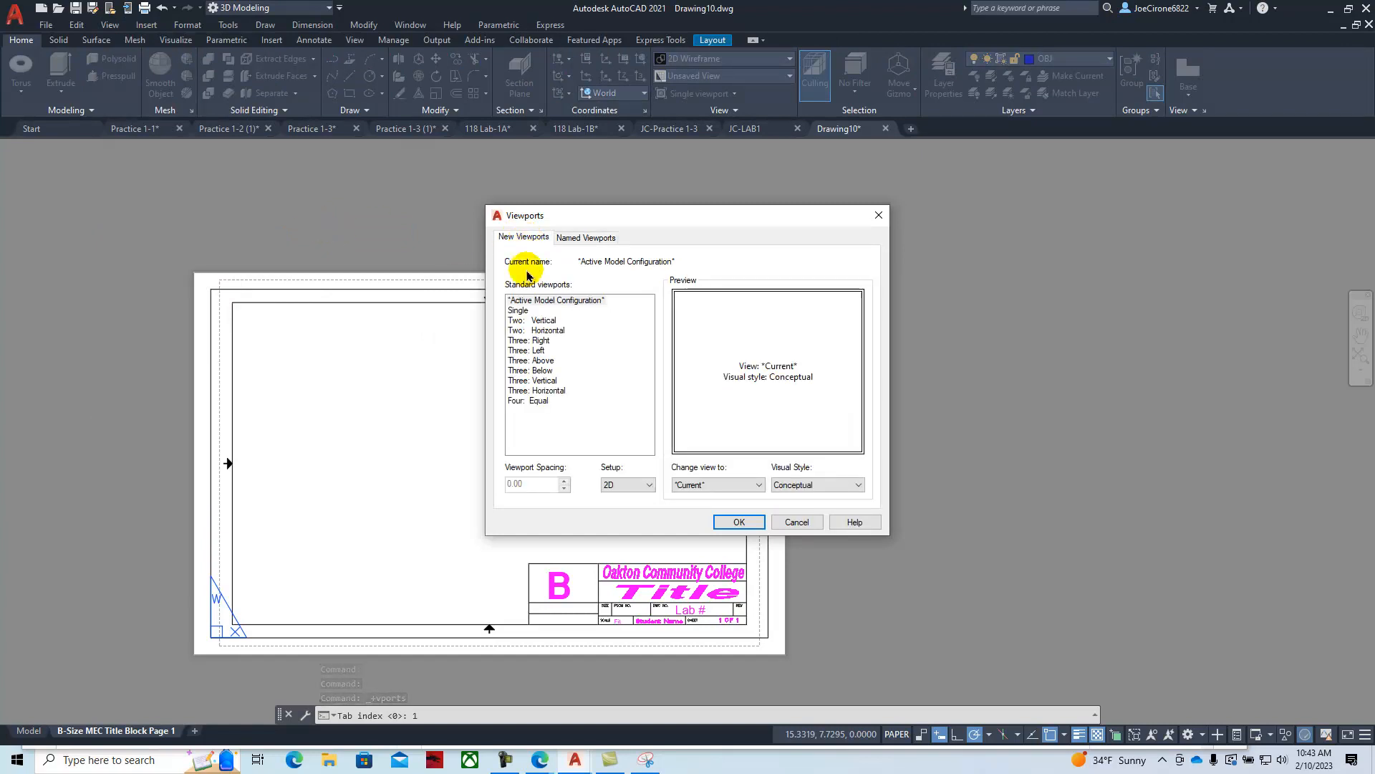
left_click(539, 401)
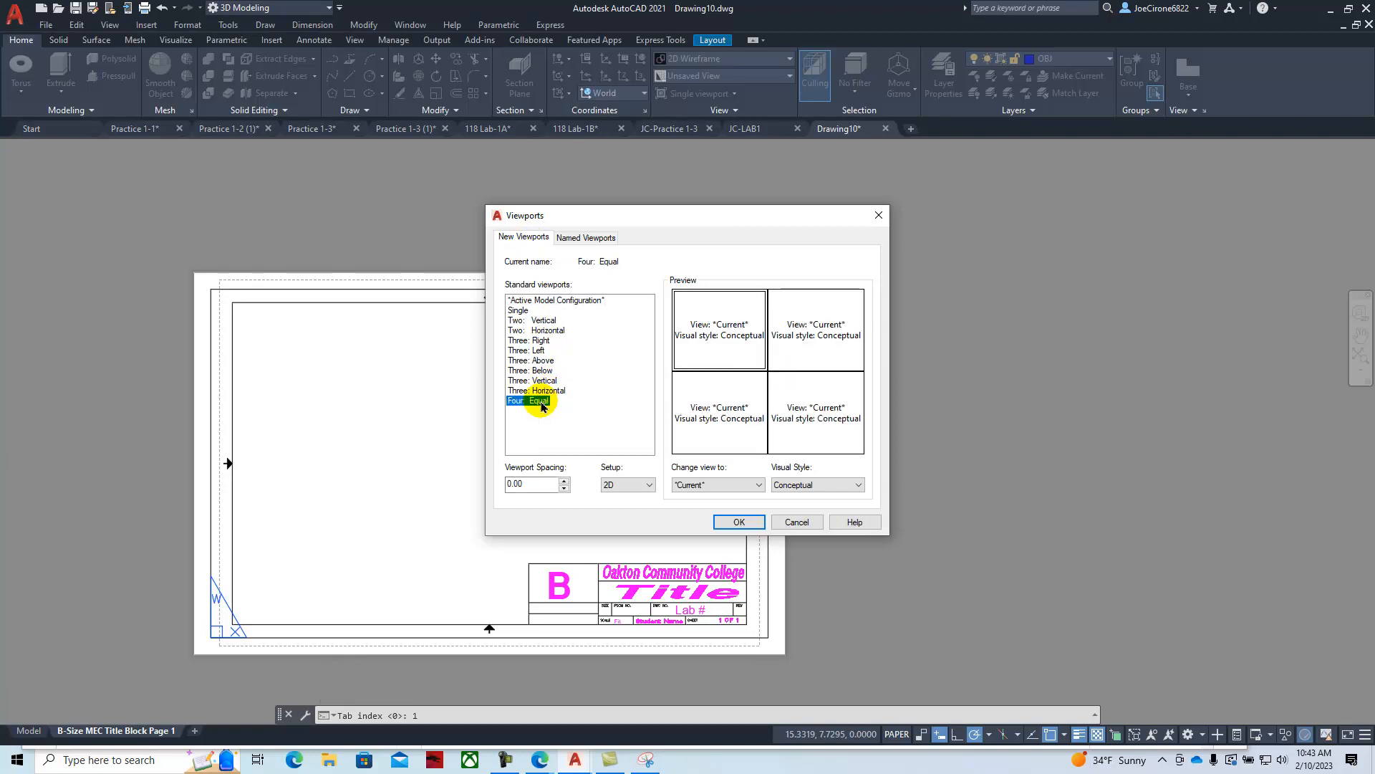
left_click(648, 488)
left_click(625, 506)
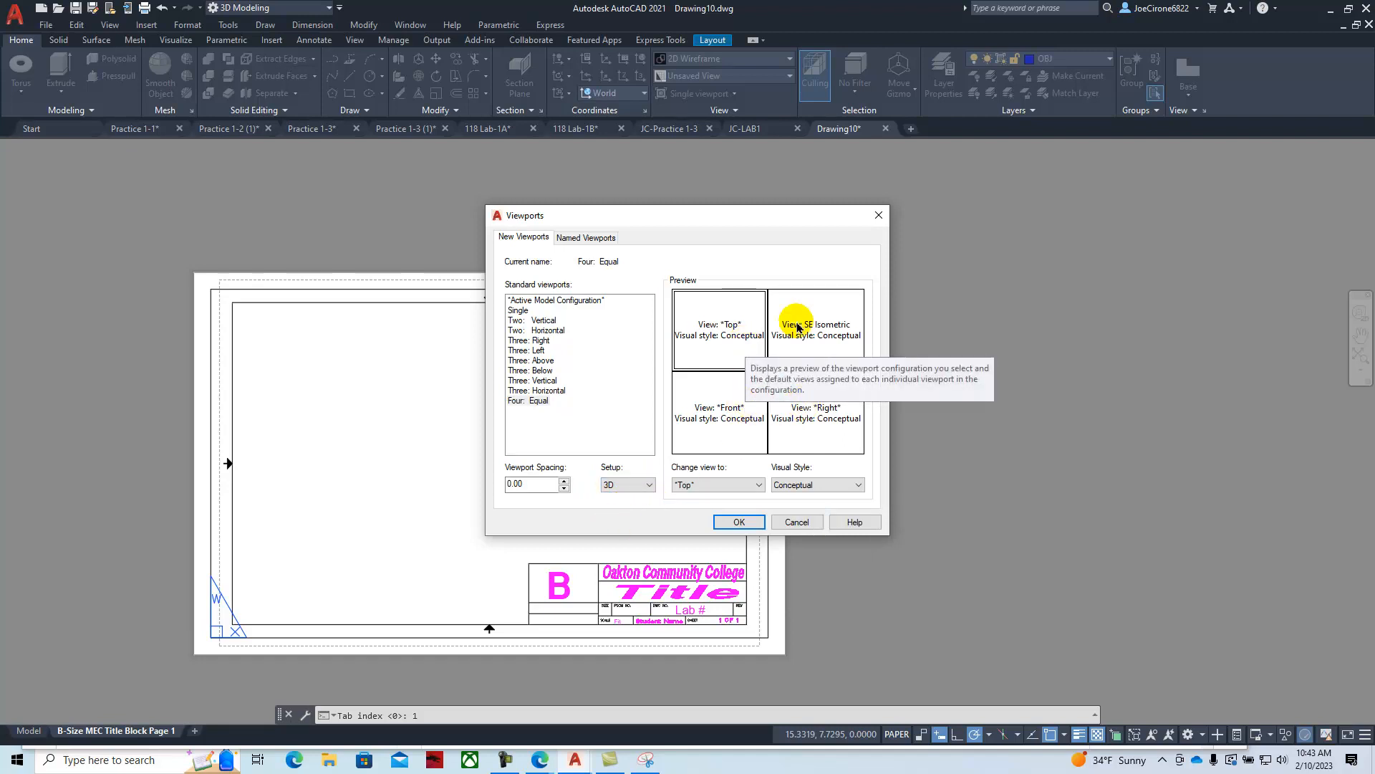
left_click(738, 522)
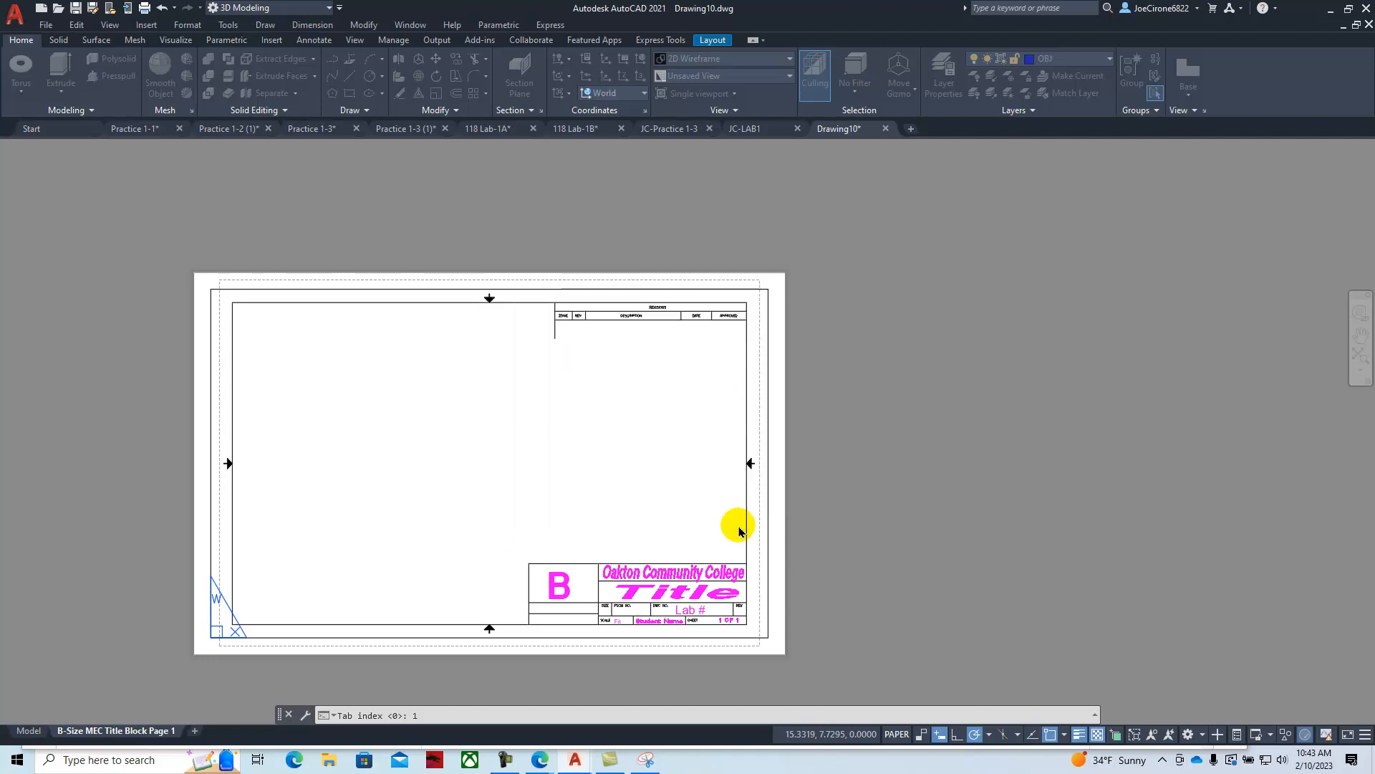
left_click(233, 302)
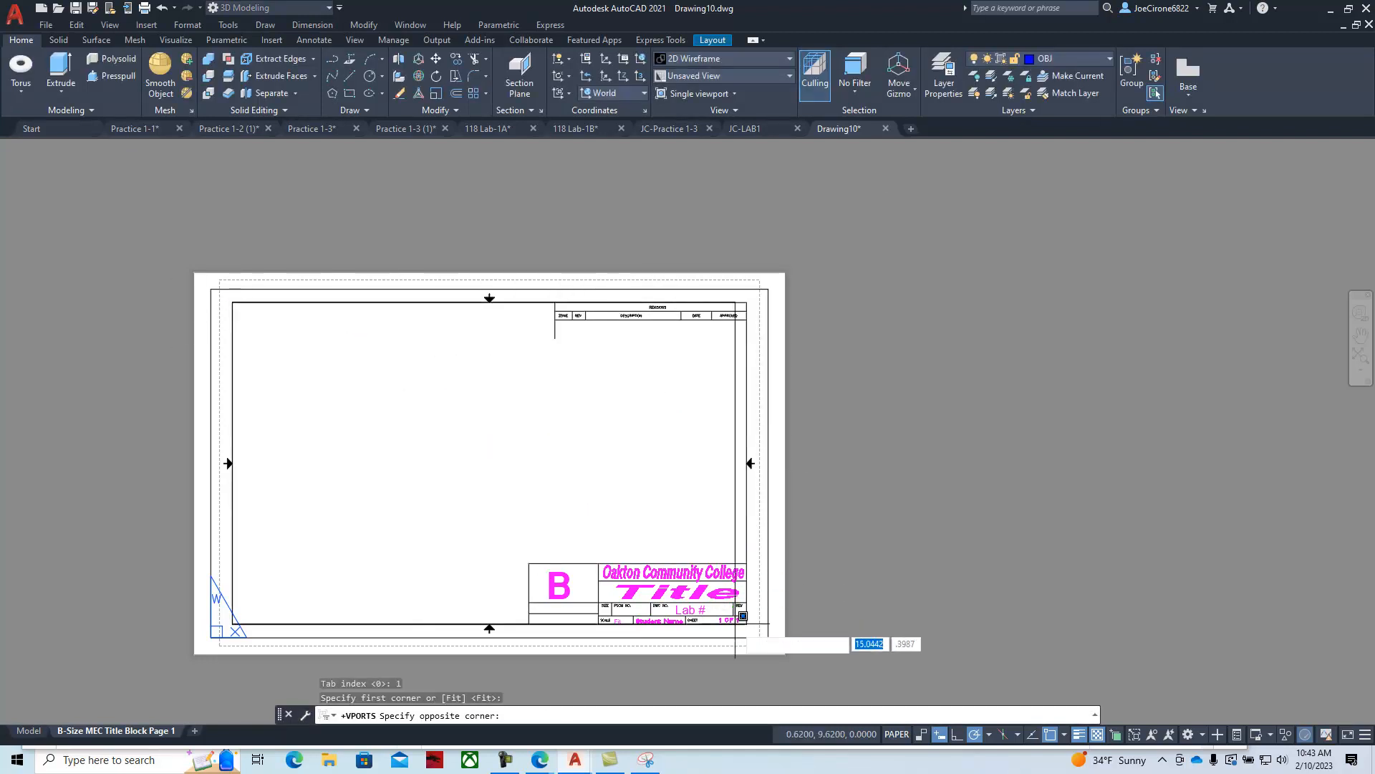
left_click(747, 563)
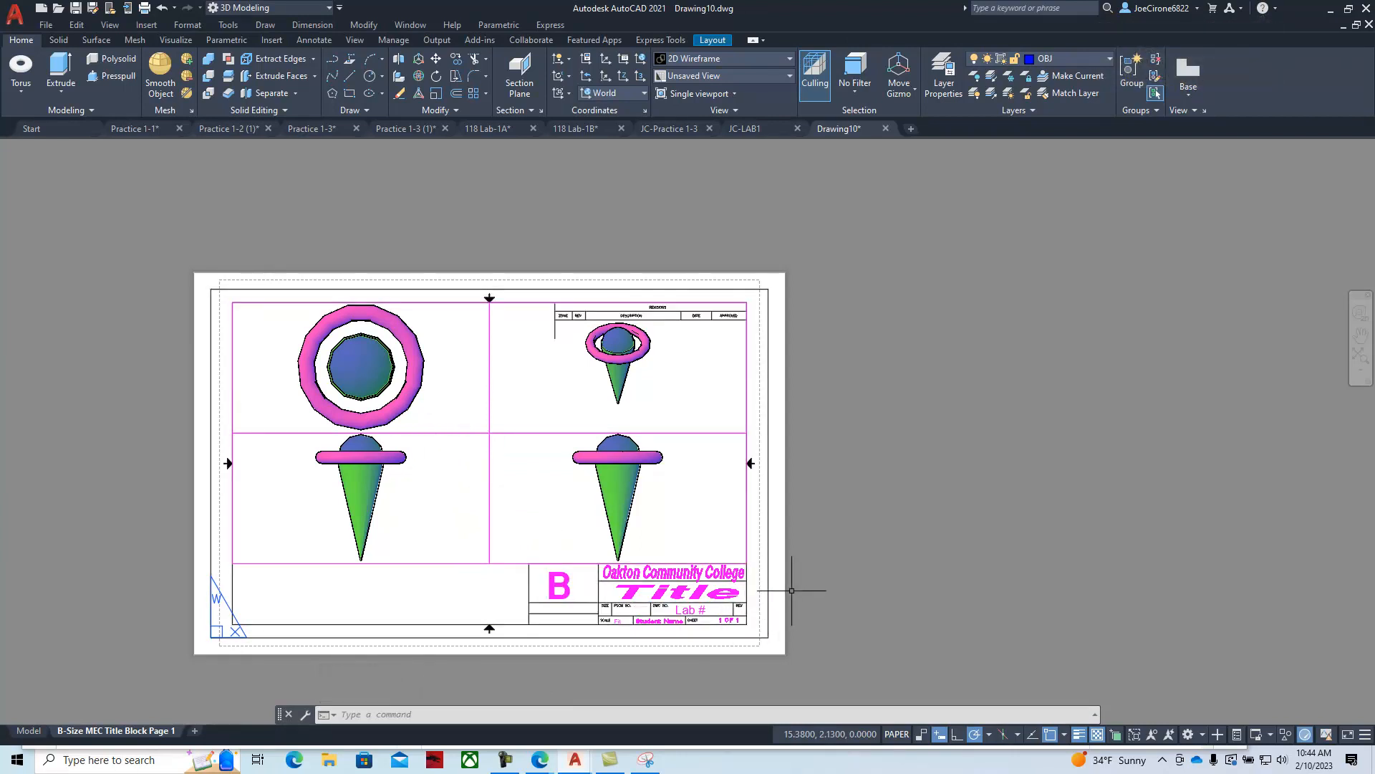
left_click(792, 590)
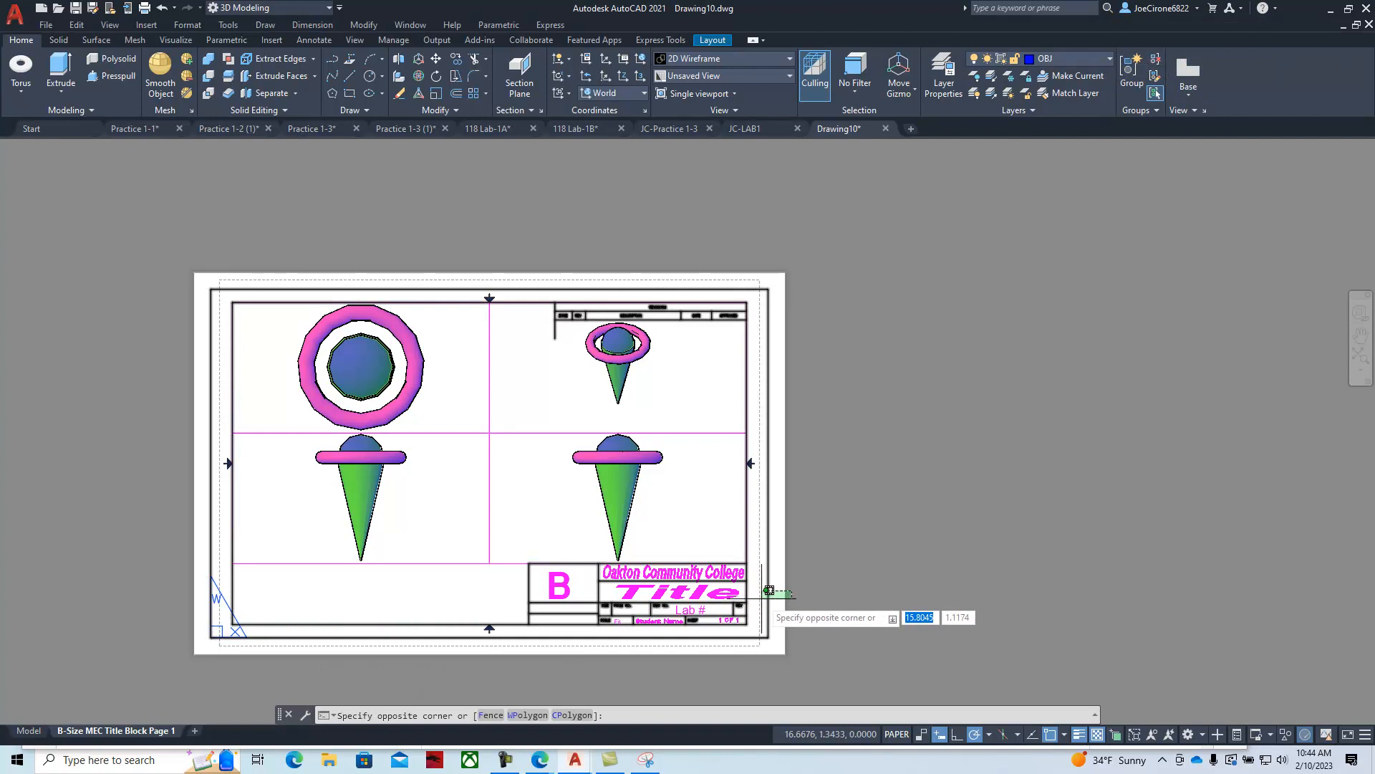
key("Escape")
left_click(761, 590)
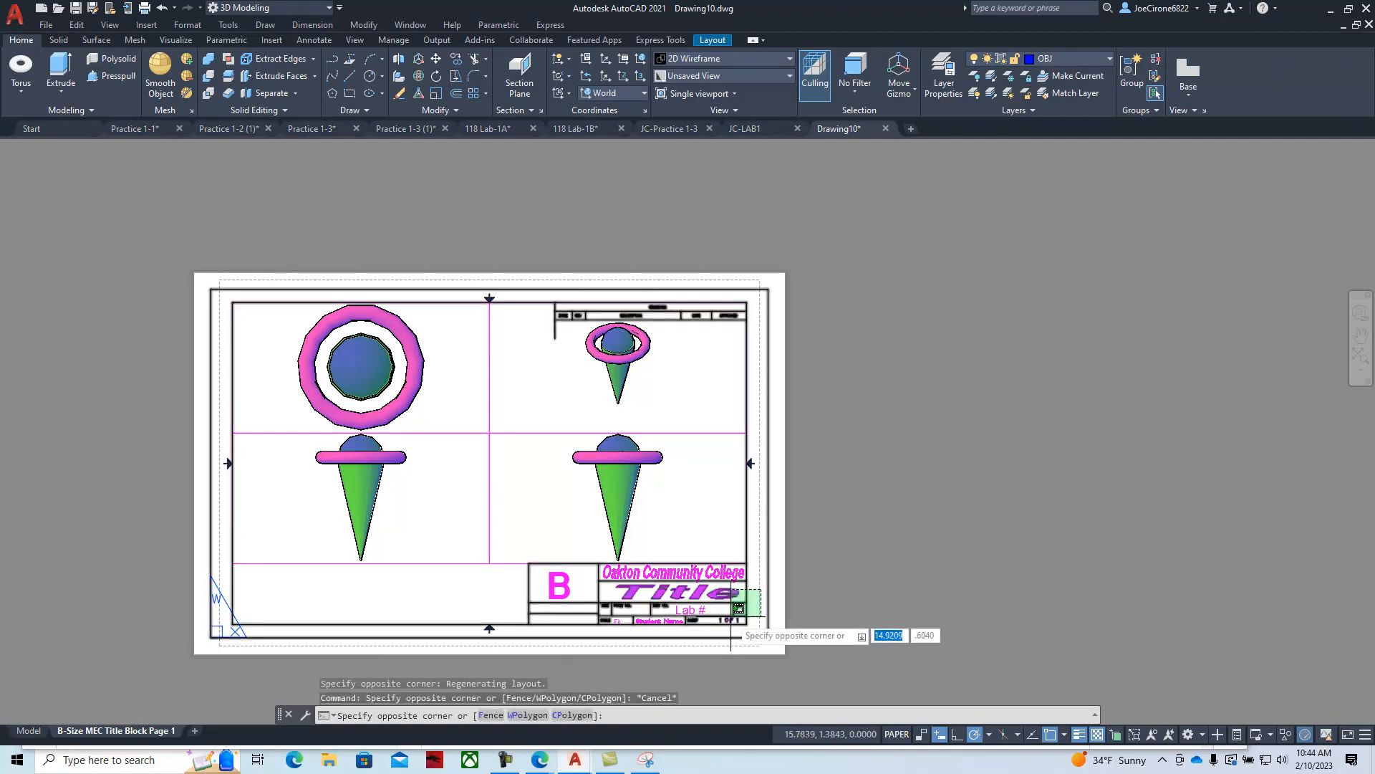
key("Escape")
key("Escape")
left_click(697, 595)
double_click(695, 596)
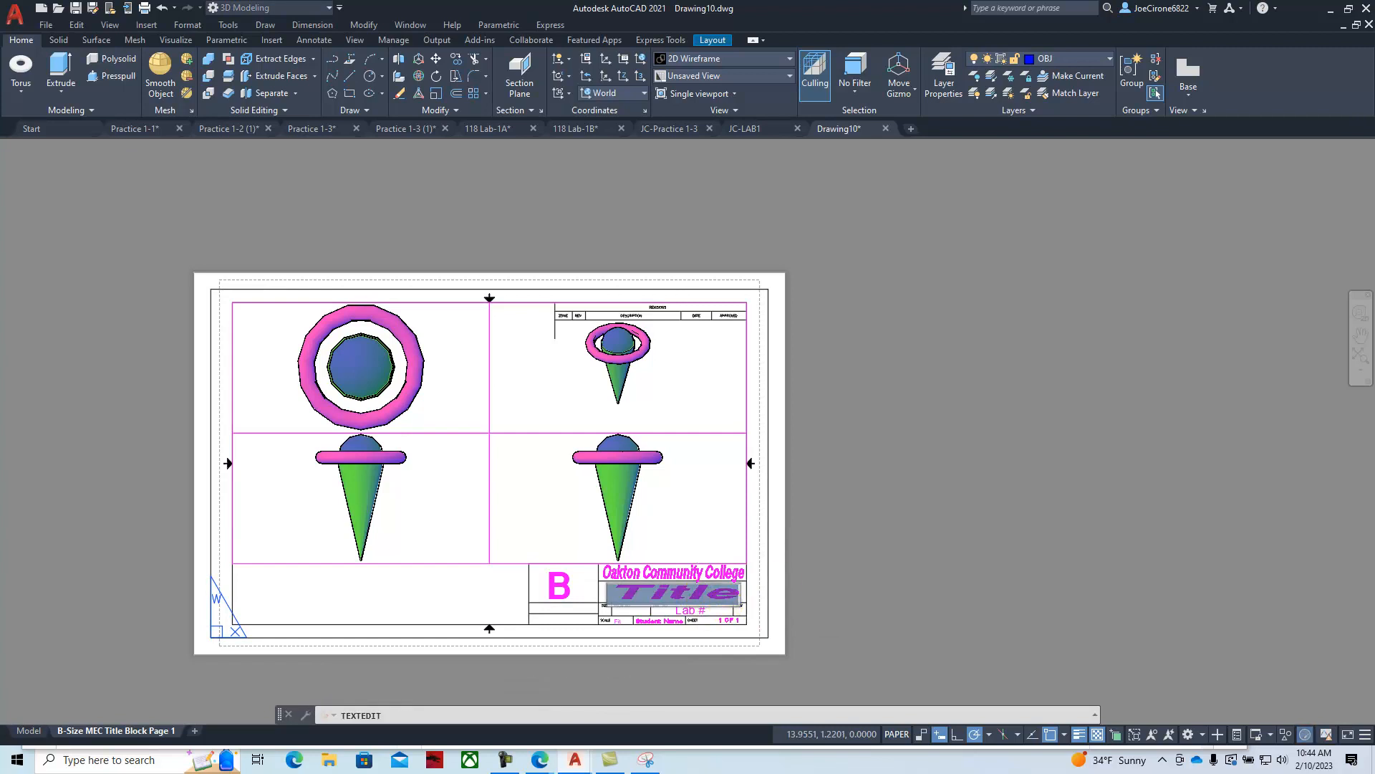
key("Escape")
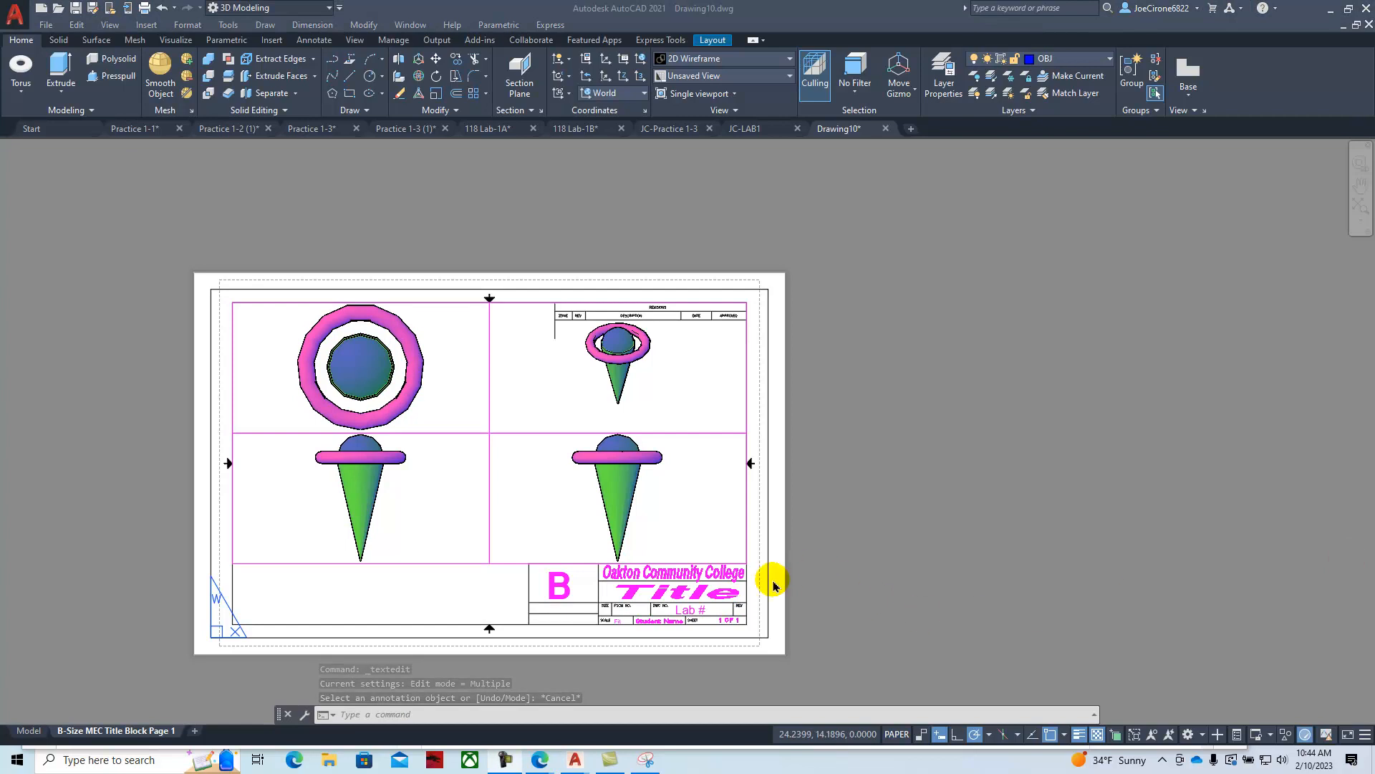
- Change the title block's title text to "Snow Cone" and its drawing number to "Lab #1B"
double_click(720, 595)
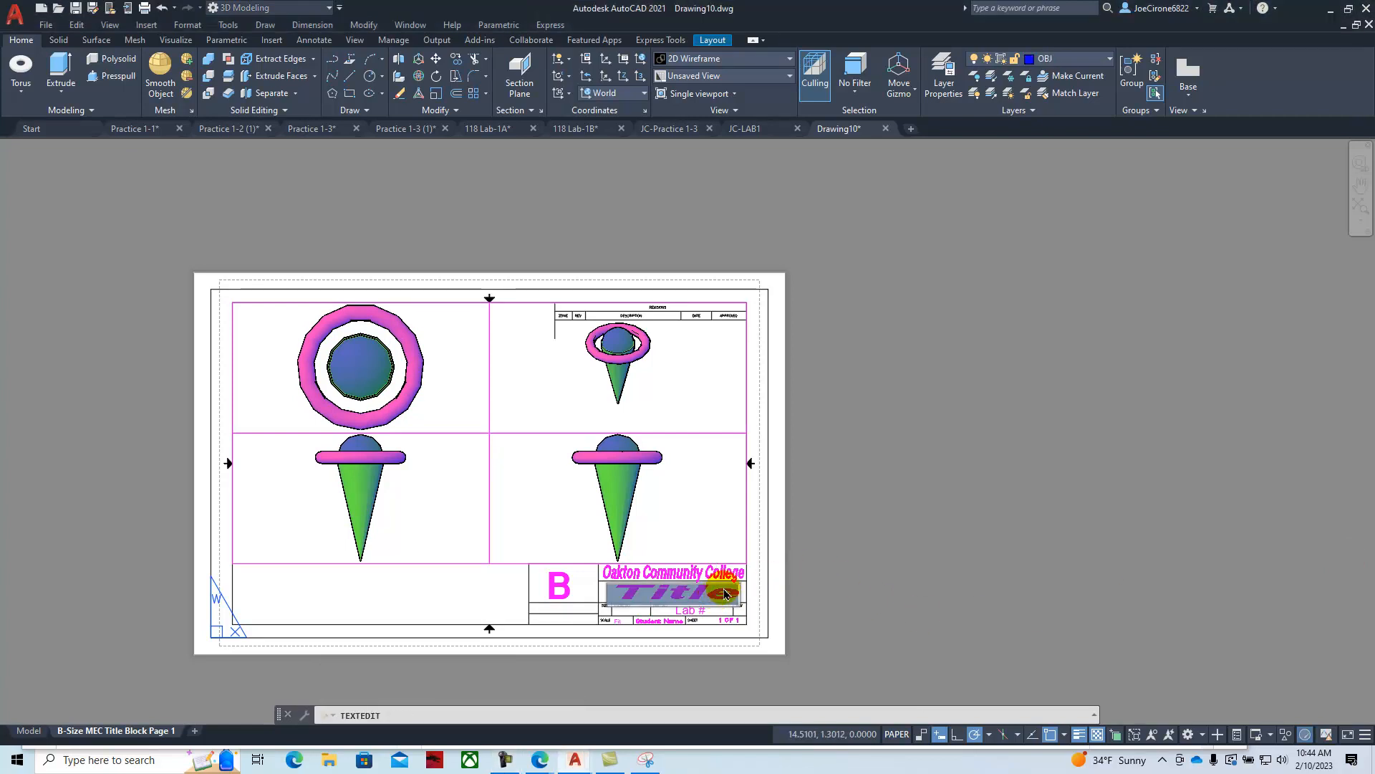
type("Snow Cone")
left_click(681, 610)
left_click(707, 613)
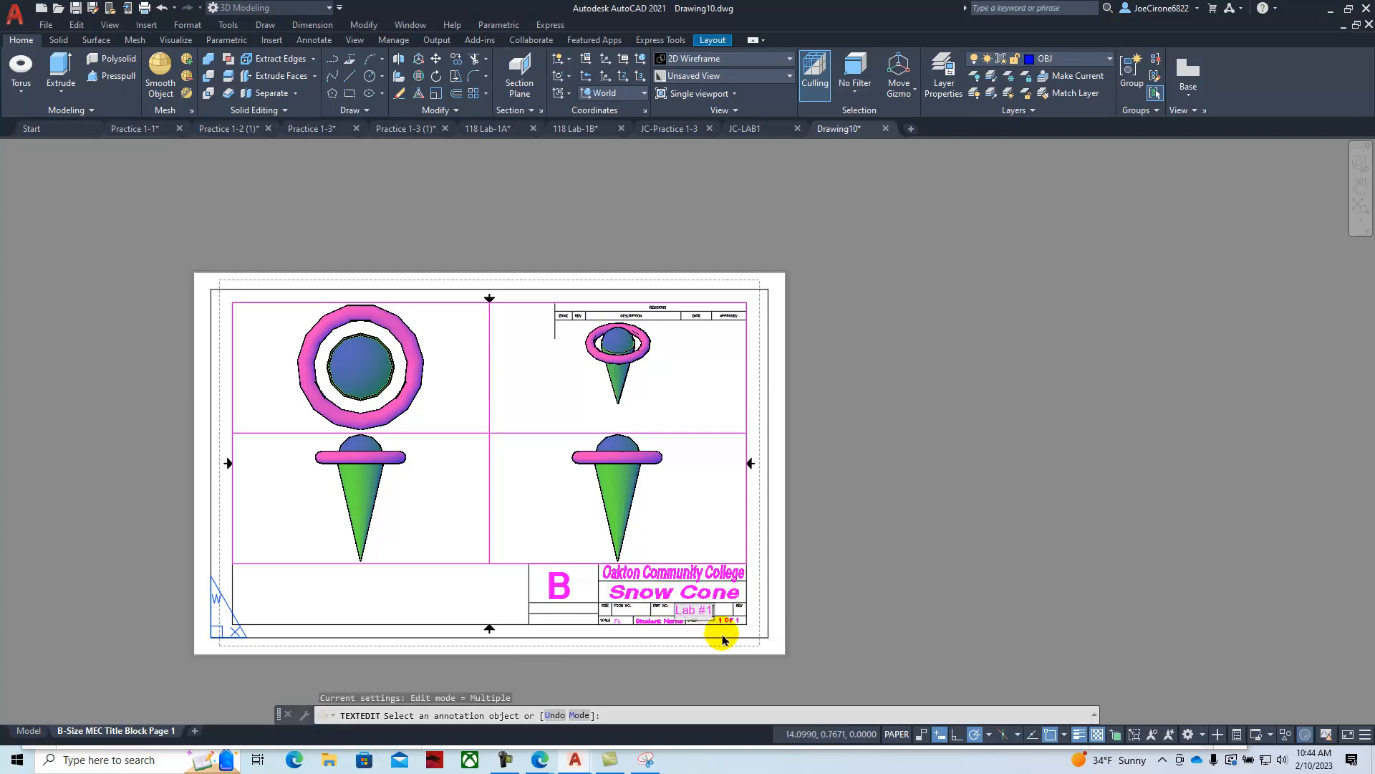
left_click(771, 600)
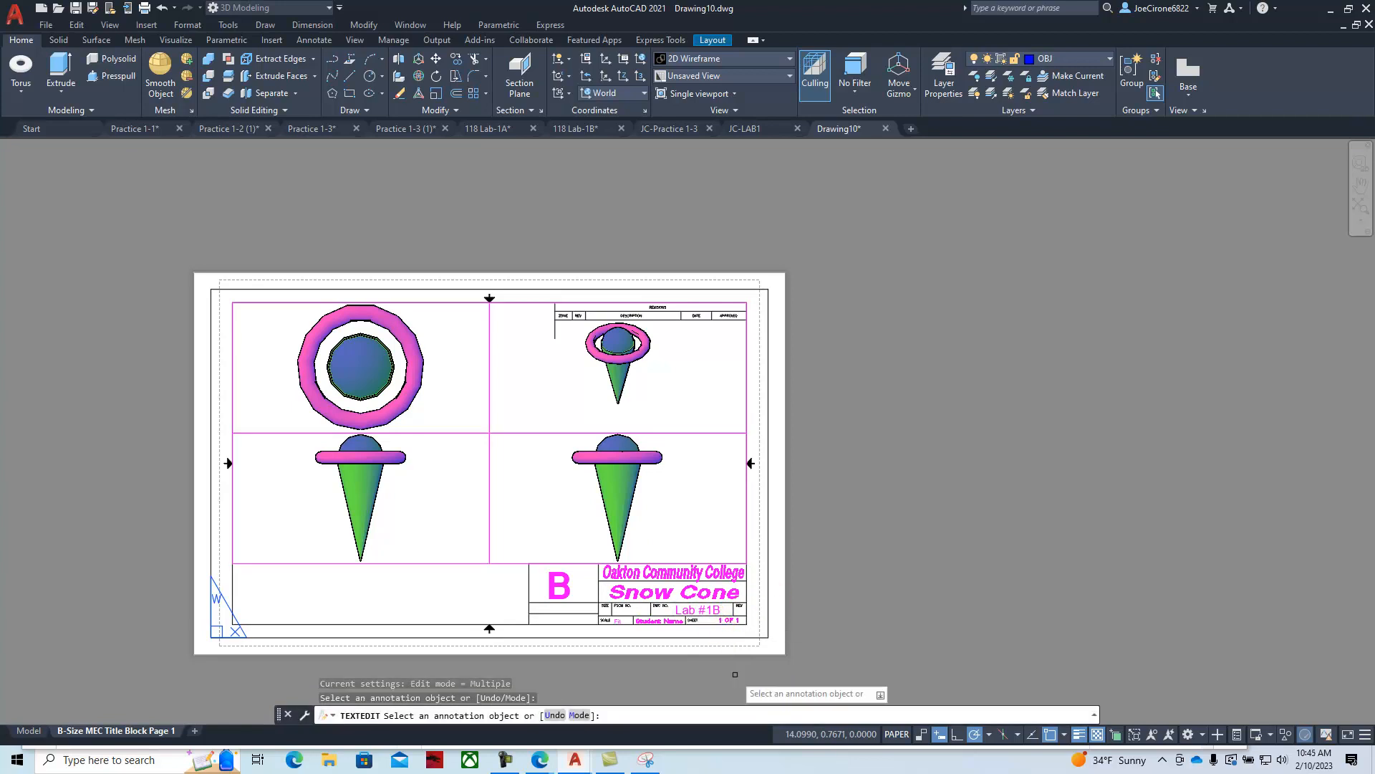
- Replace the "Student Name" text in the title block with "Your Name" and finish the text editing
scroll(648, 634, "up", 6)
left_click(716, 543)
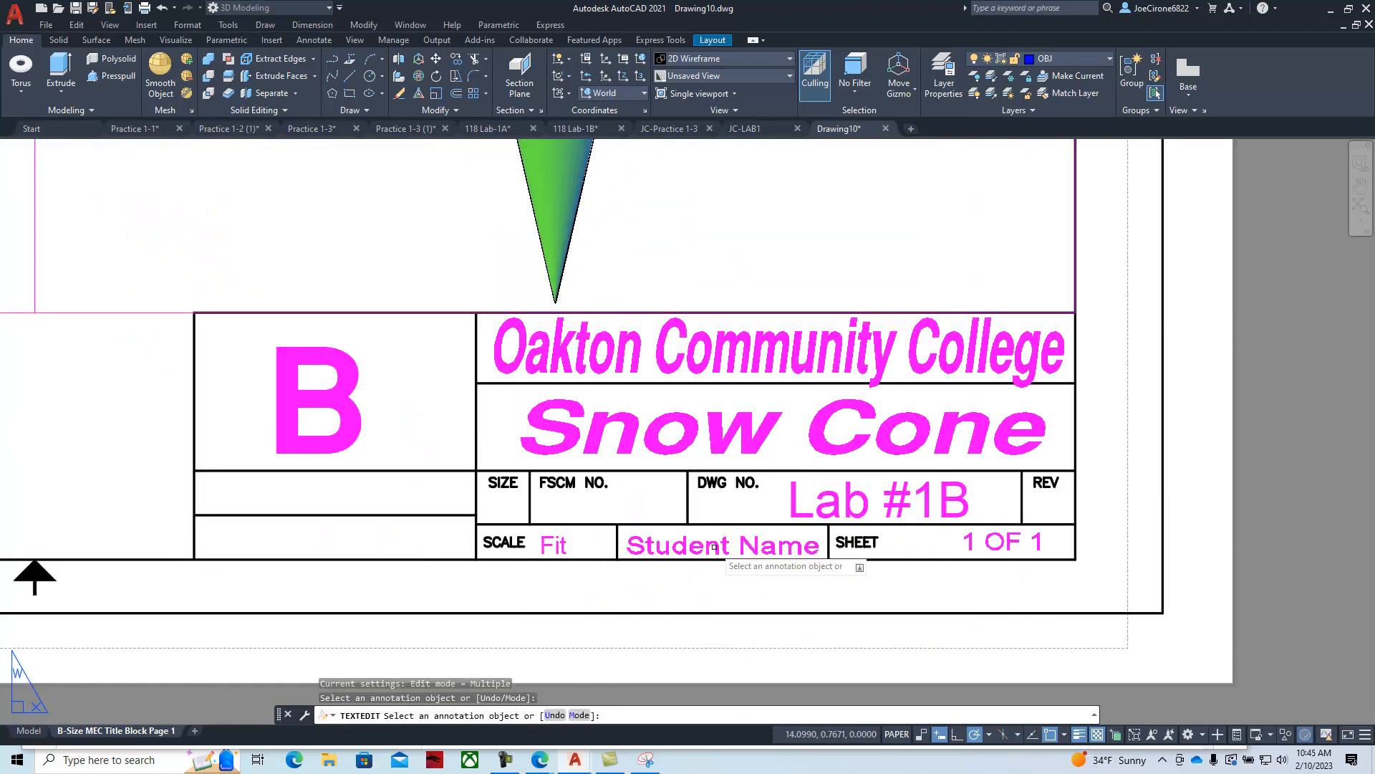
left_click(700, 549)
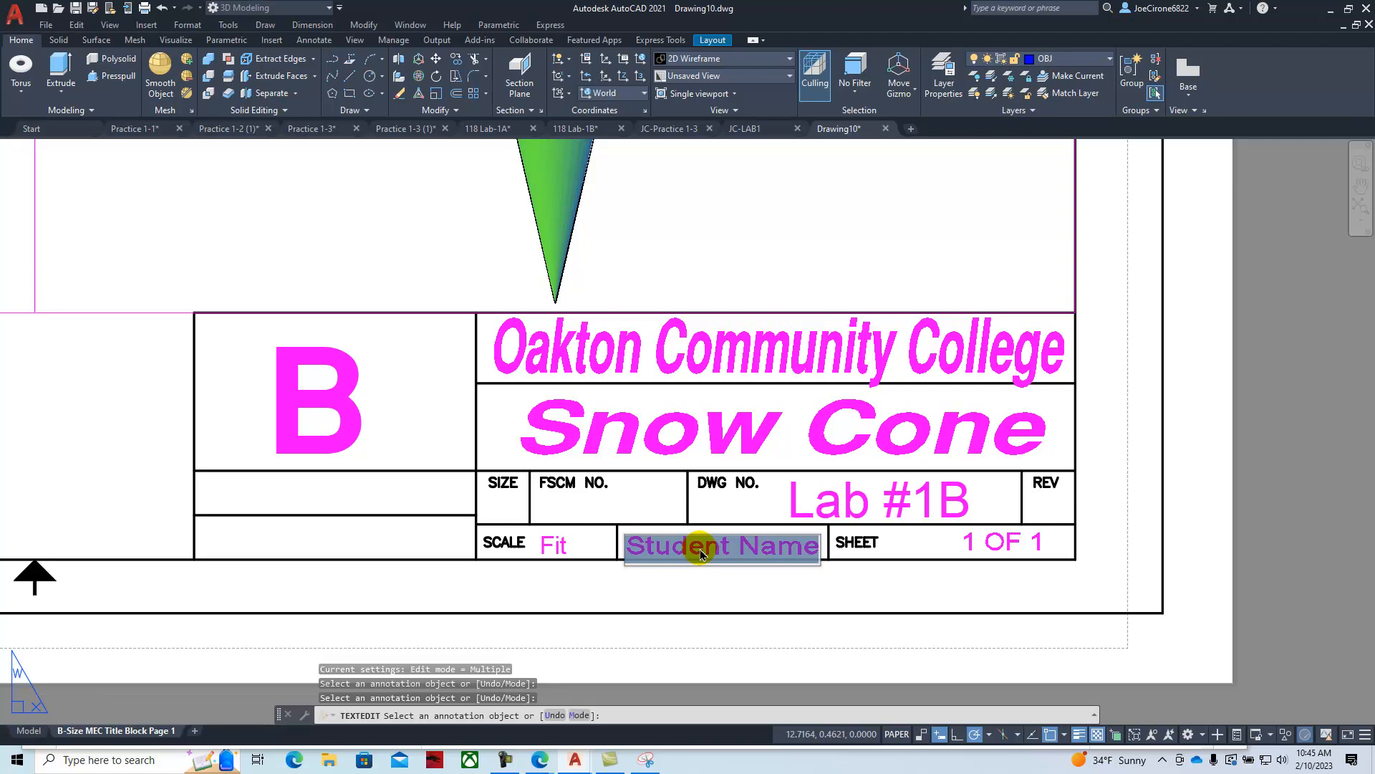
type("Your Name")
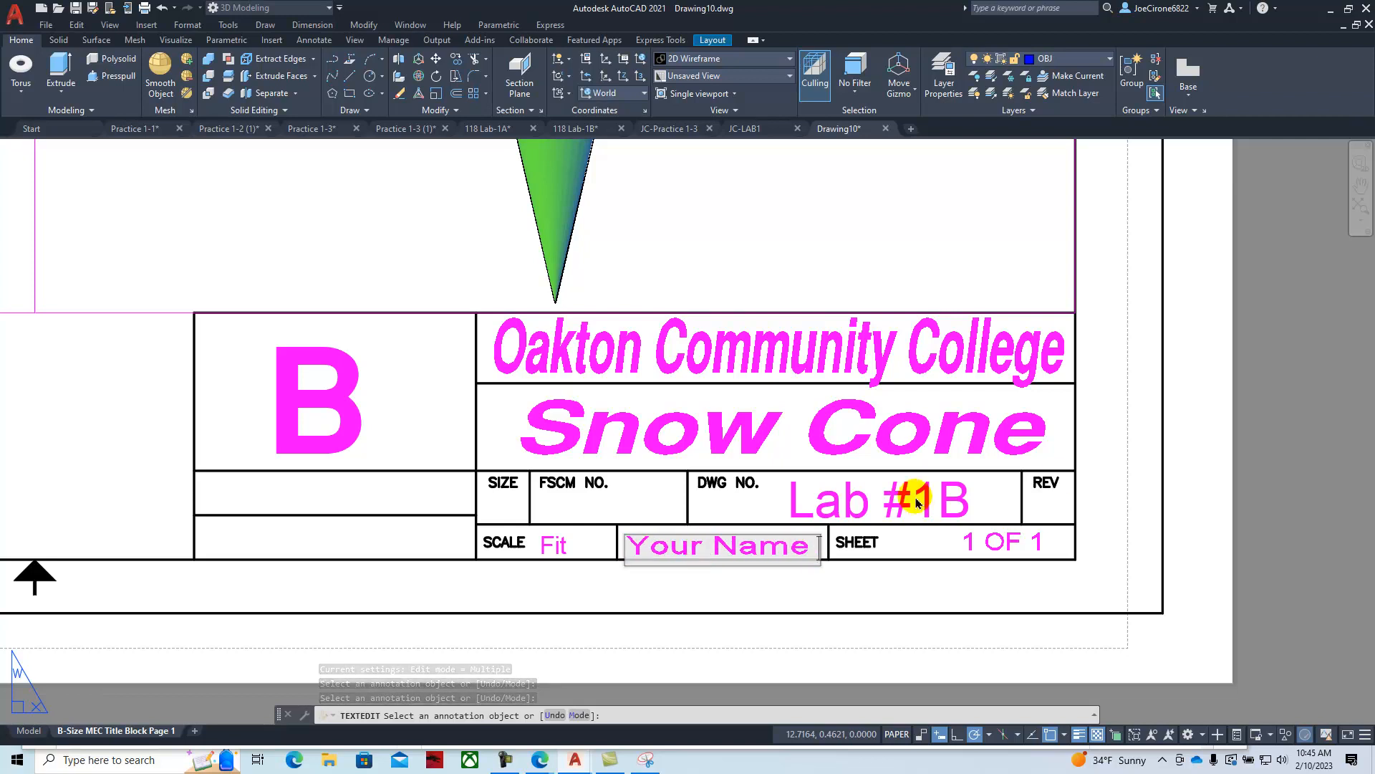
left_click(1124, 455)
key("Escape")
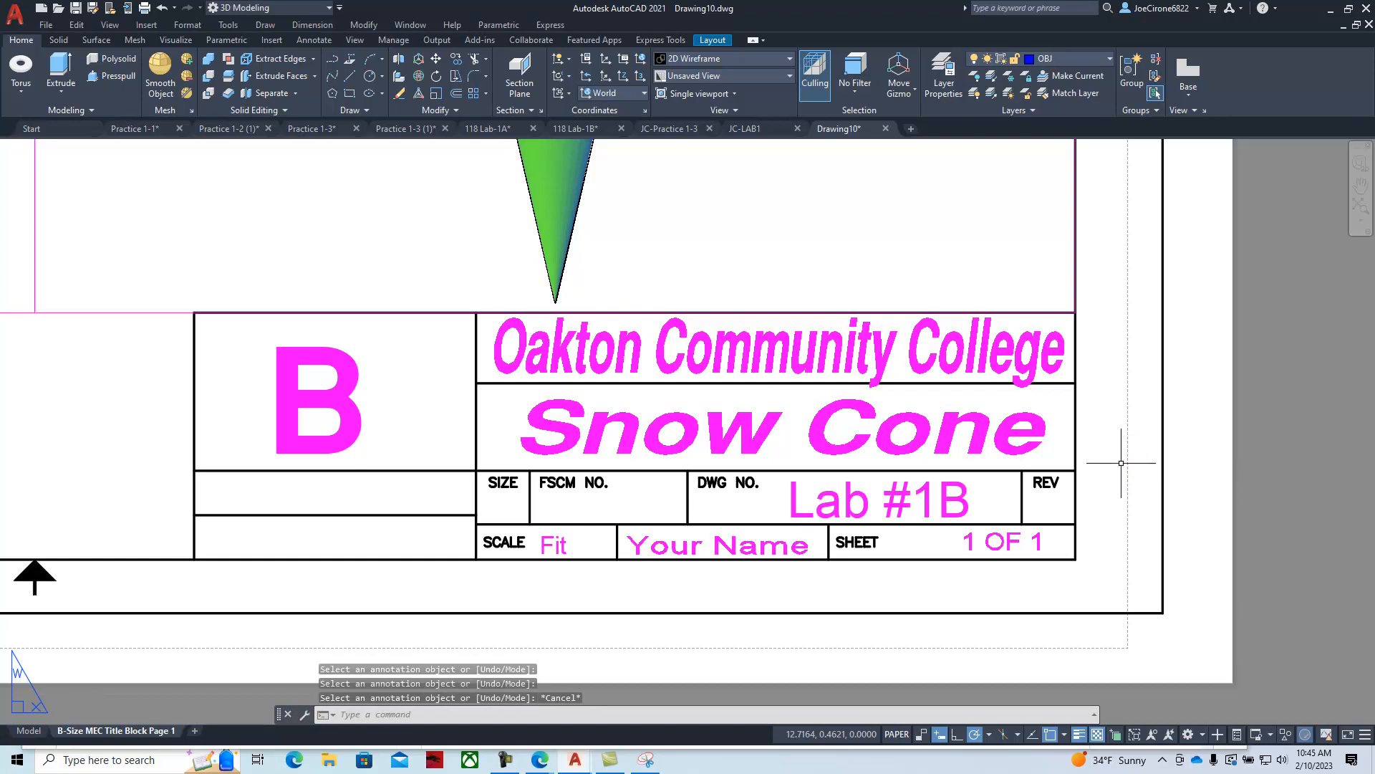
- Activate the top-view viewport and set its scale to 1:5, after trying 1:4
scroll(1125, 462, "down", 4)
middle_click_drag(1058, 401, 1053, 598)
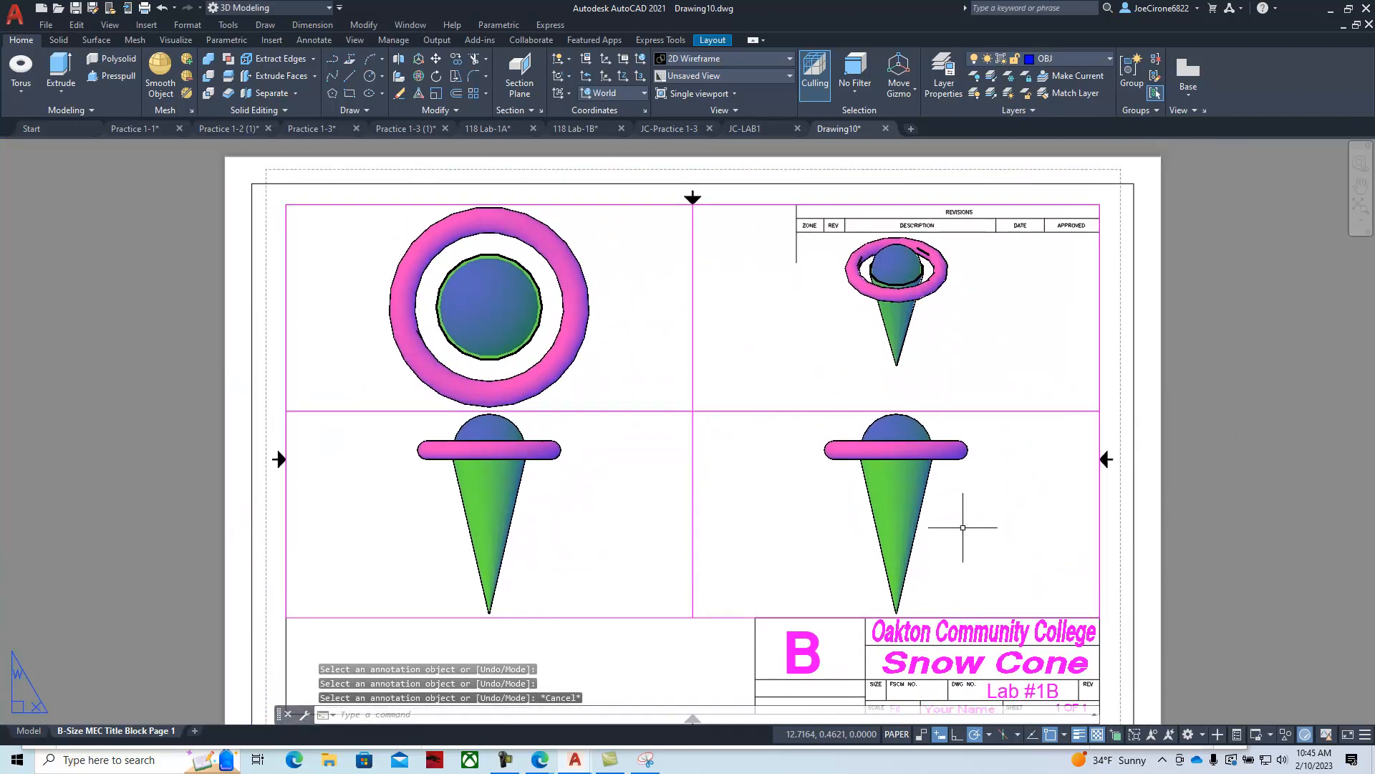
scroll(960, 534, "down", 4)
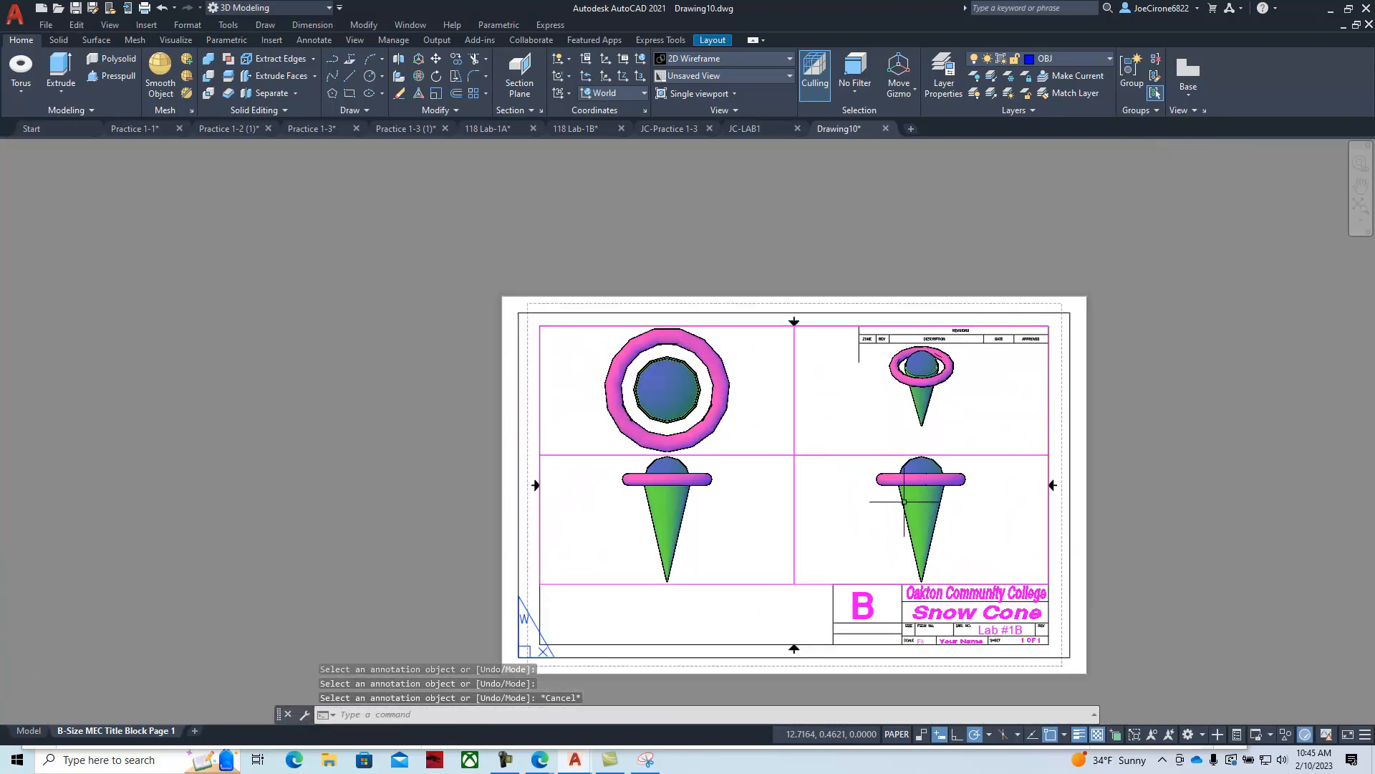
double_click(746, 408)
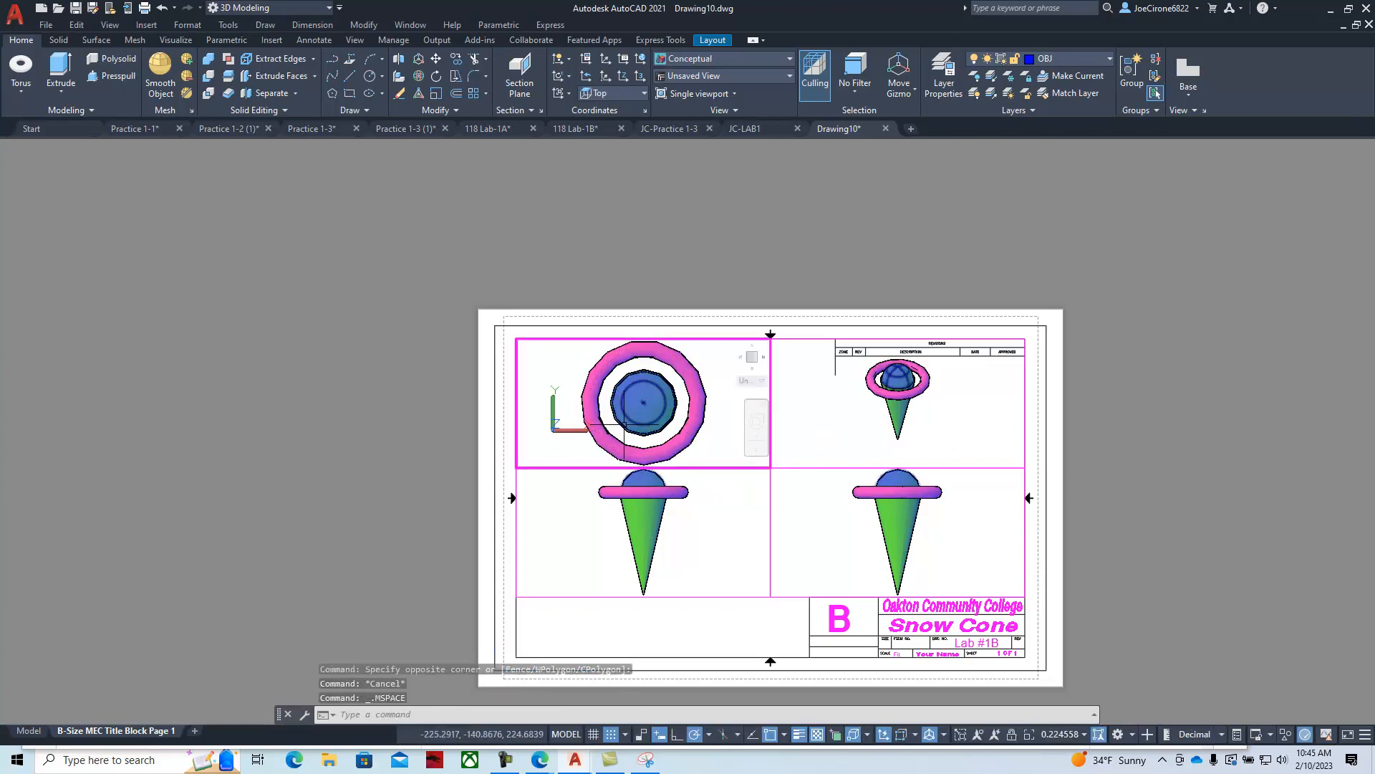
left_click(1086, 737)
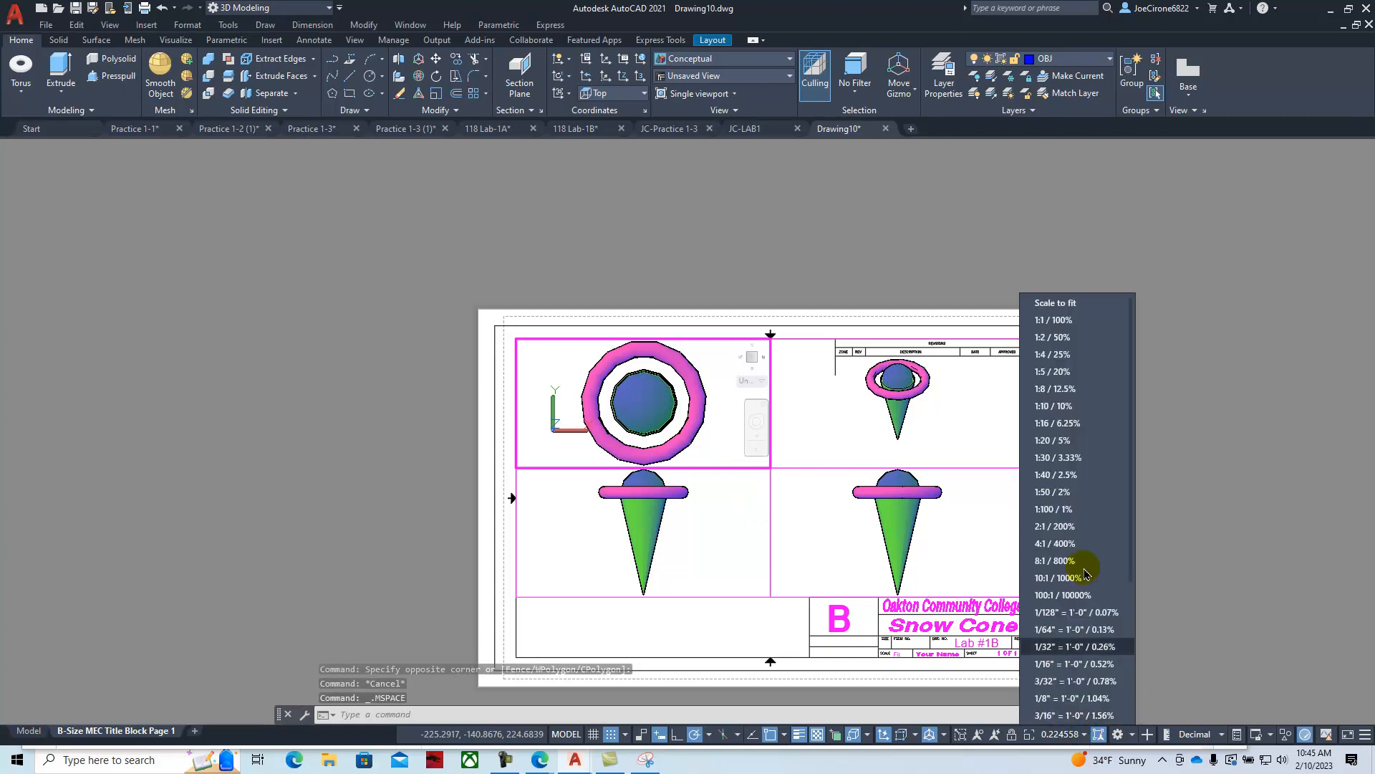
left_click(1063, 355)
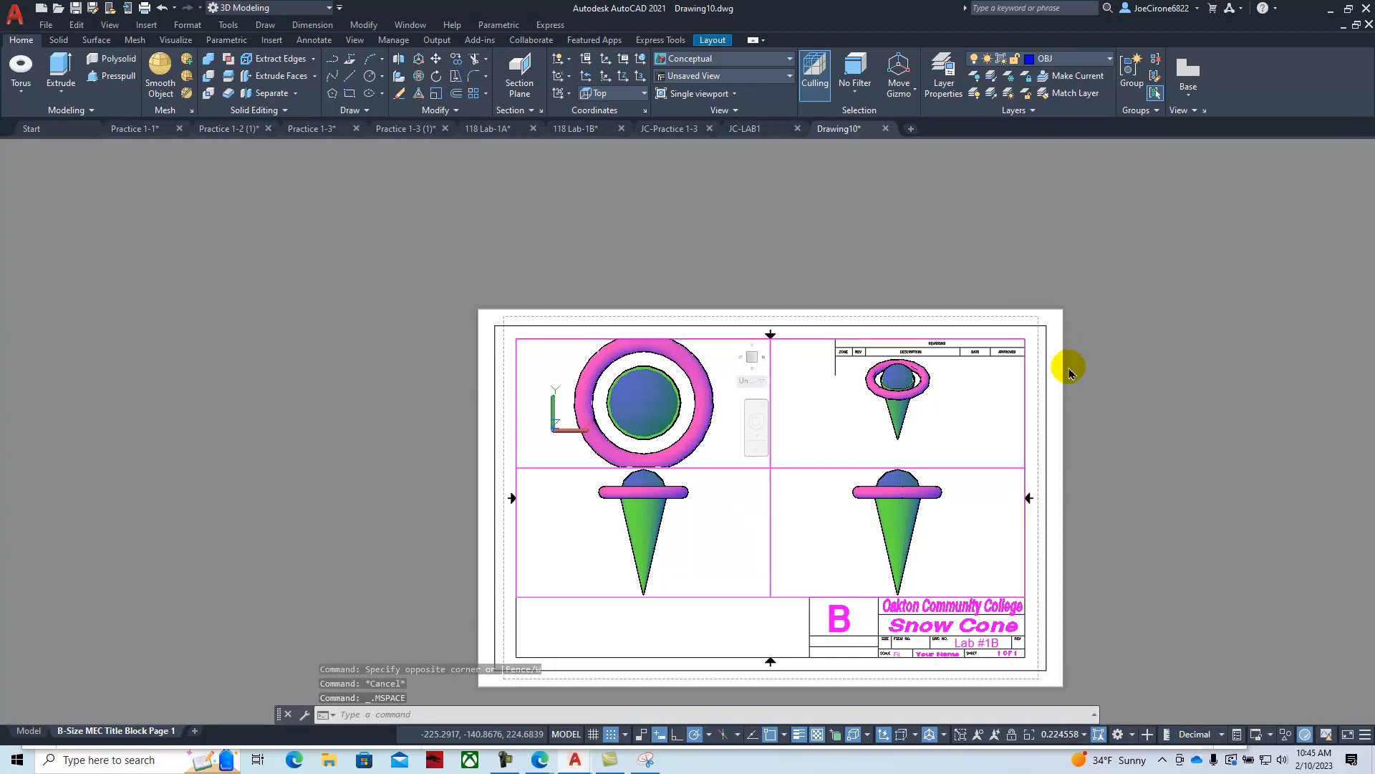
left_click(1080, 736)
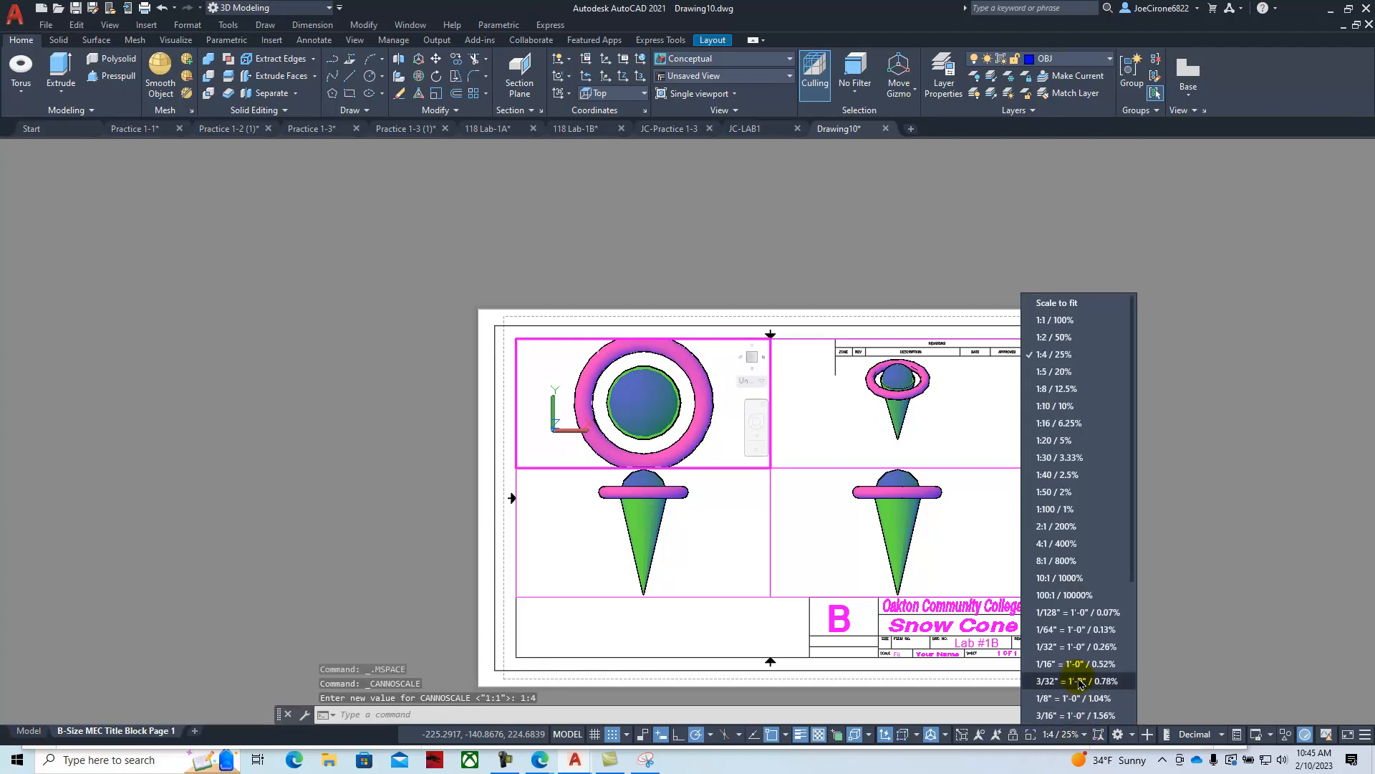
left_click(1057, 372)
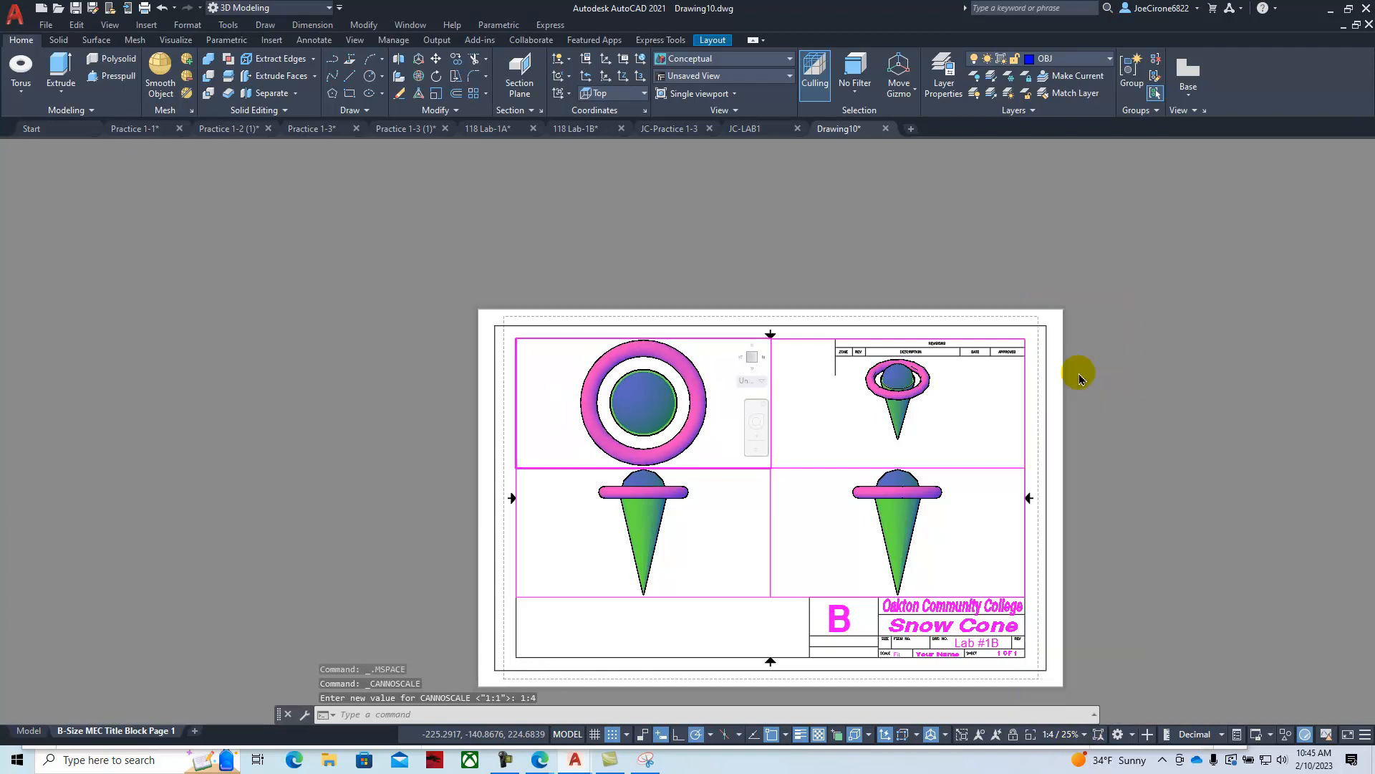
- Activate the front-view viewport and set its scale to 1:8, after trying 1:5
left_click(708, 520)
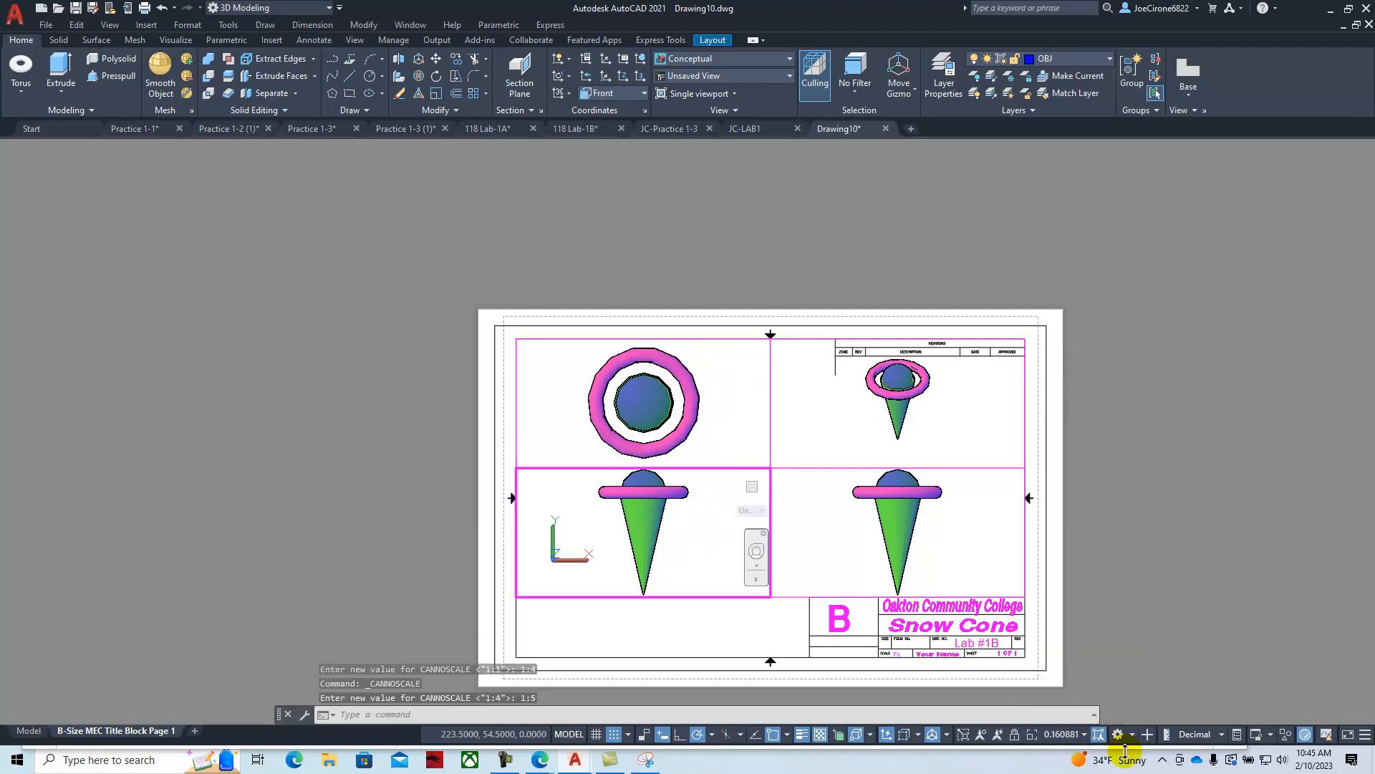
left_click(1083, 735)
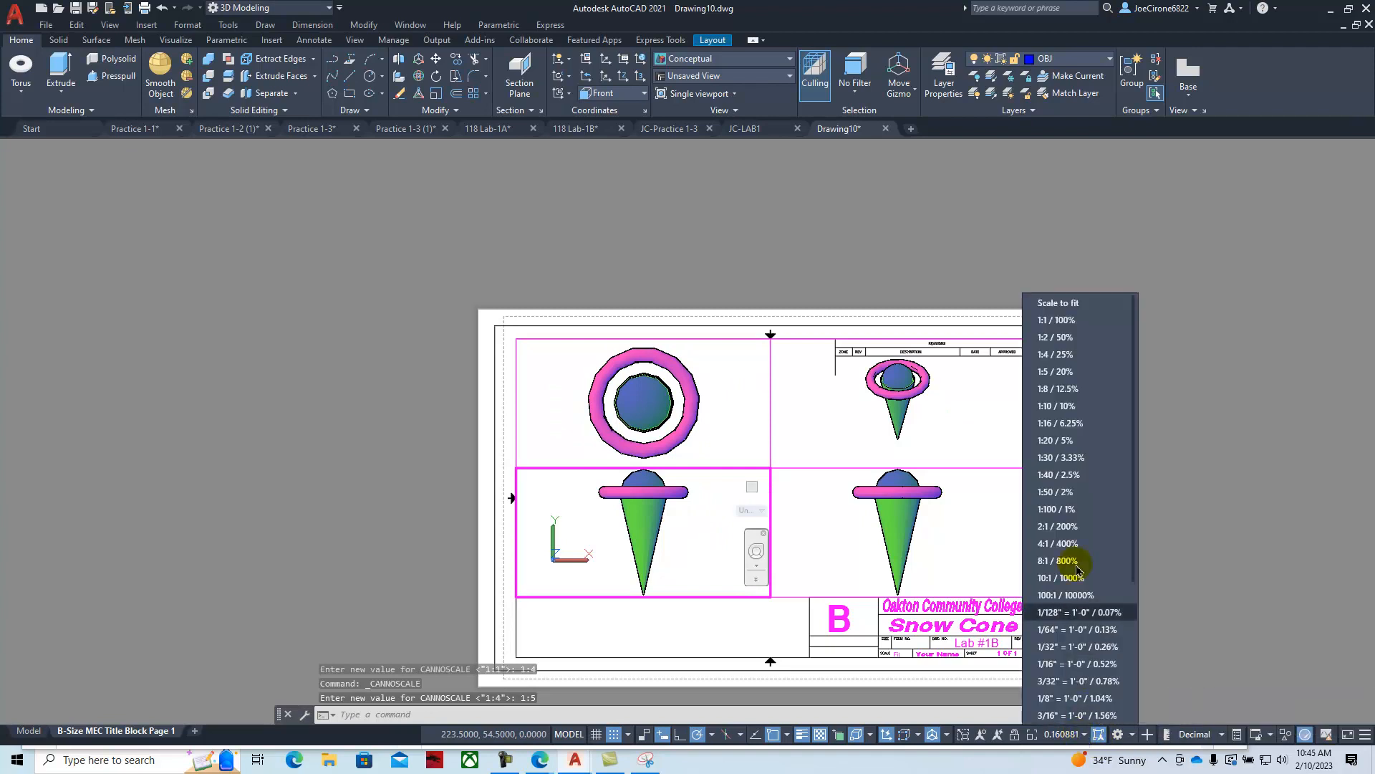
left_click(1082, 379)
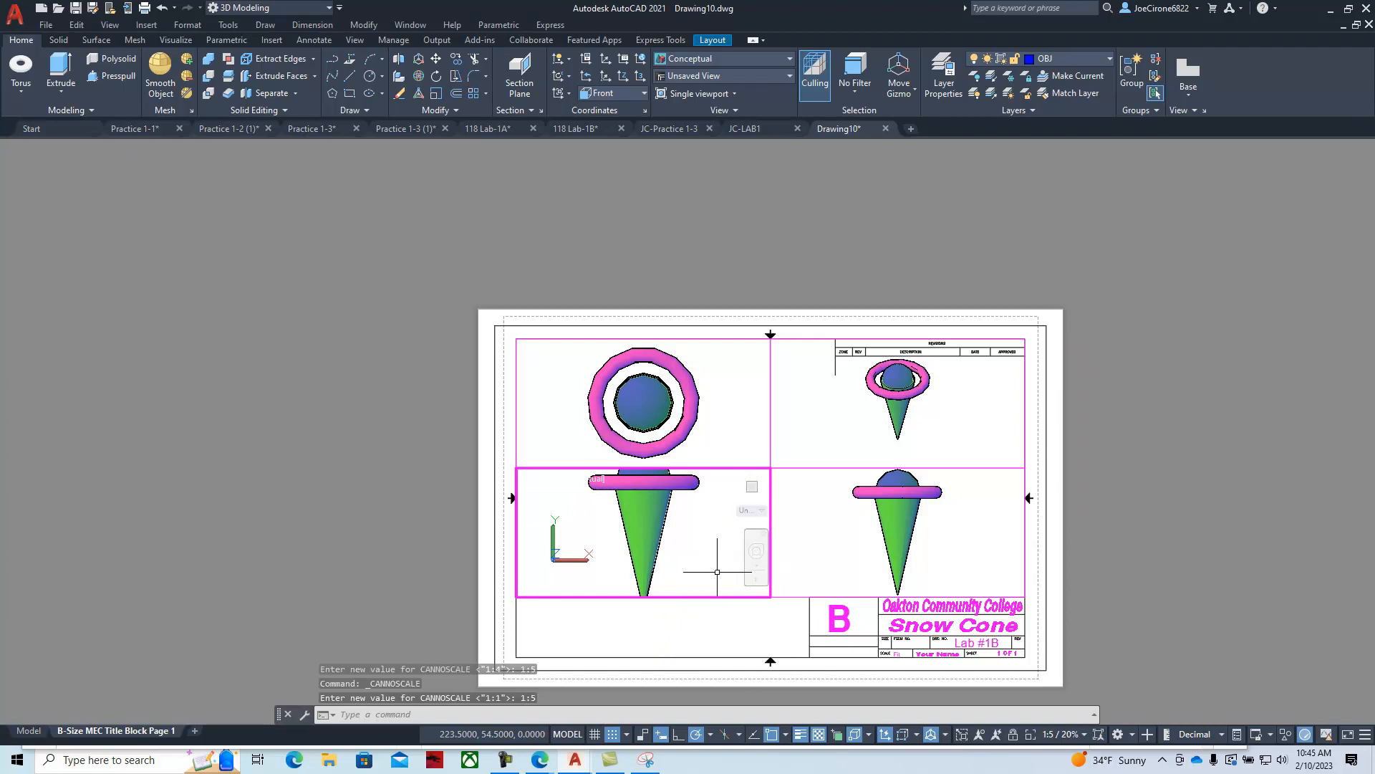
left_click(1085, 736)
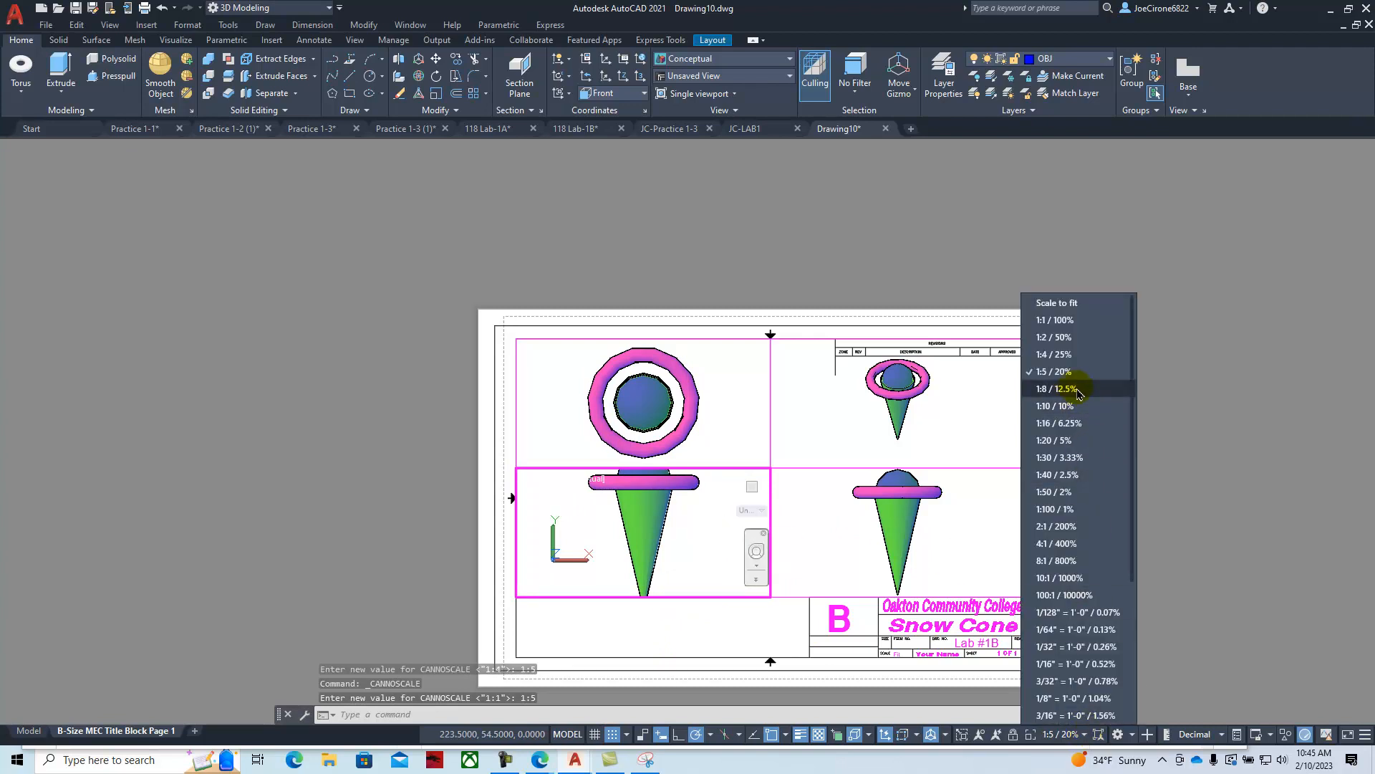
left_click(1075, 389)
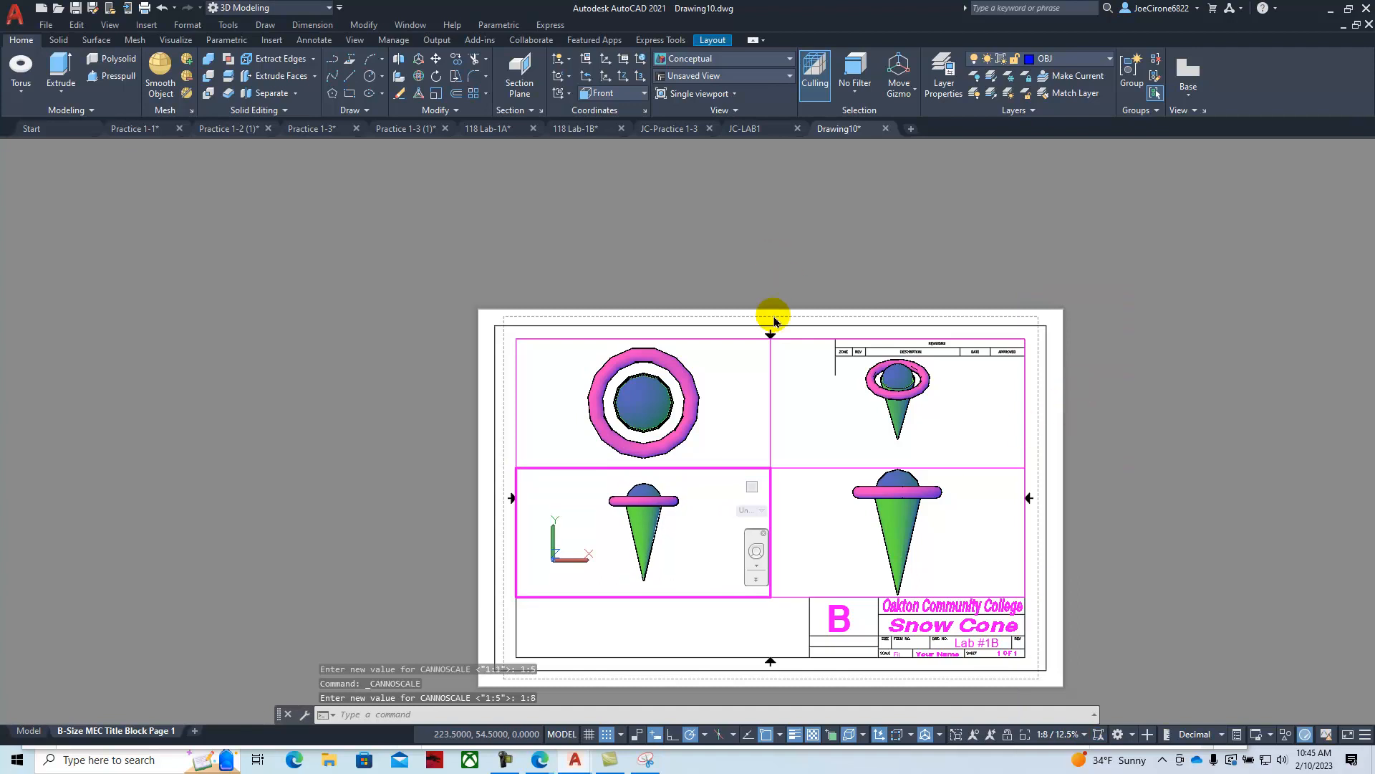
- Activate the top-view viewport and set its scale to 1:8
left_click(725, 408)
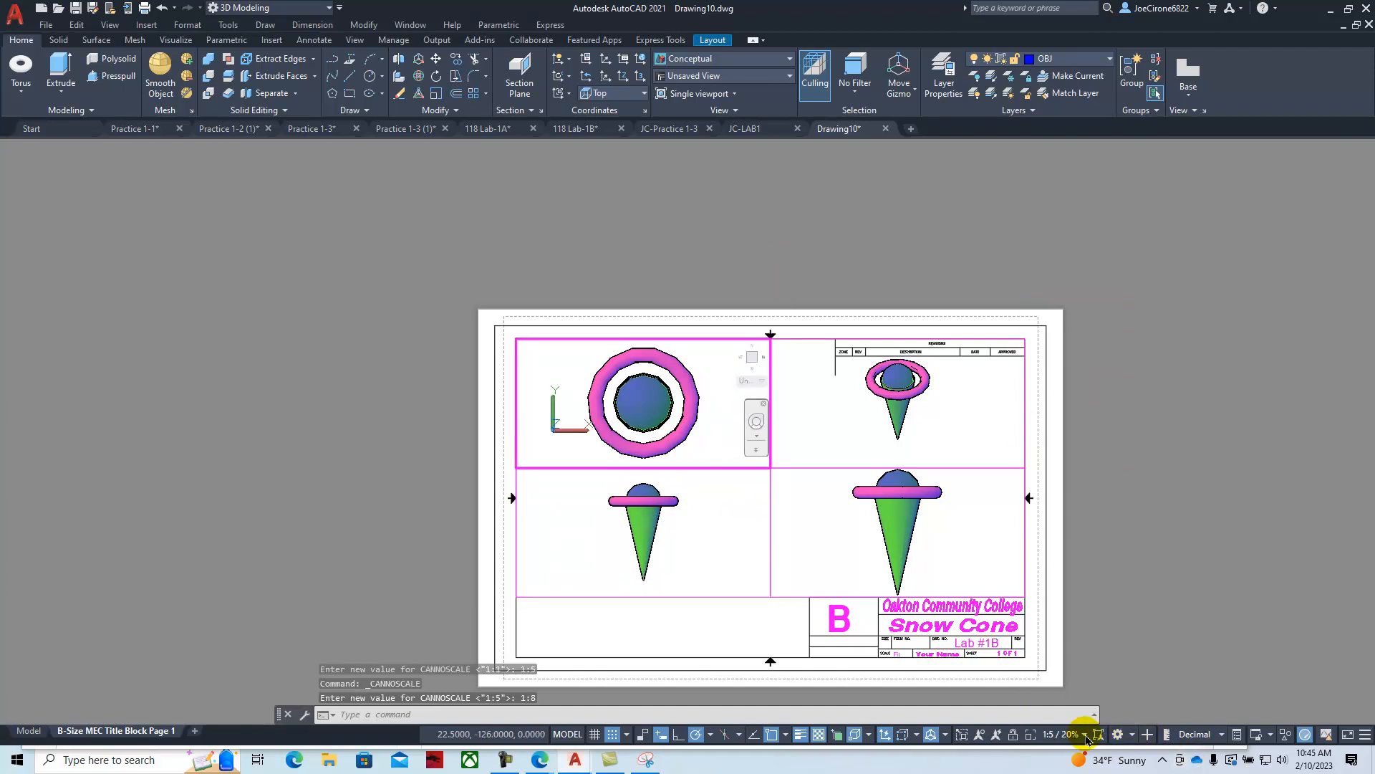
left_click(1084, 735)
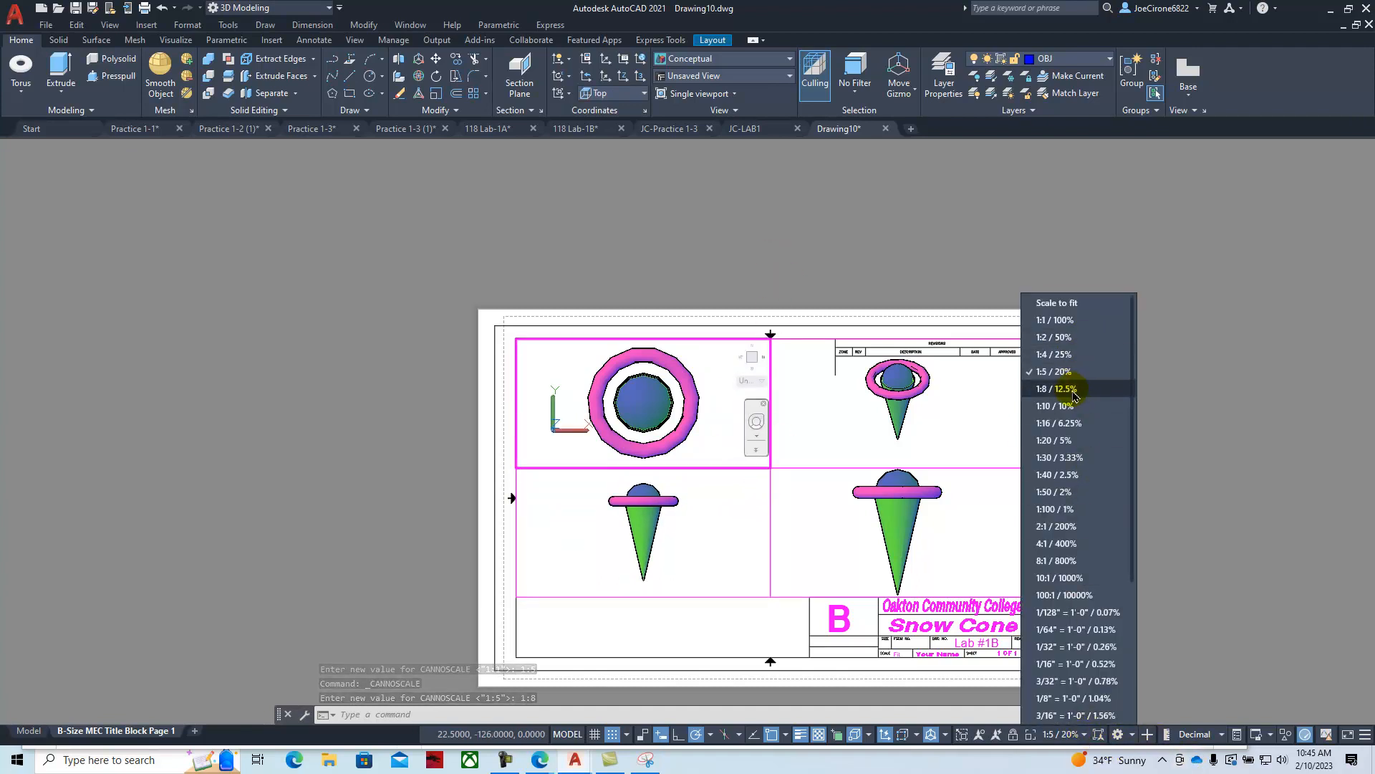
left_click(1072, 390)
- Set the scale of the right-side-view viewport to 1:8 and return to paper space
left_click(950, 540)
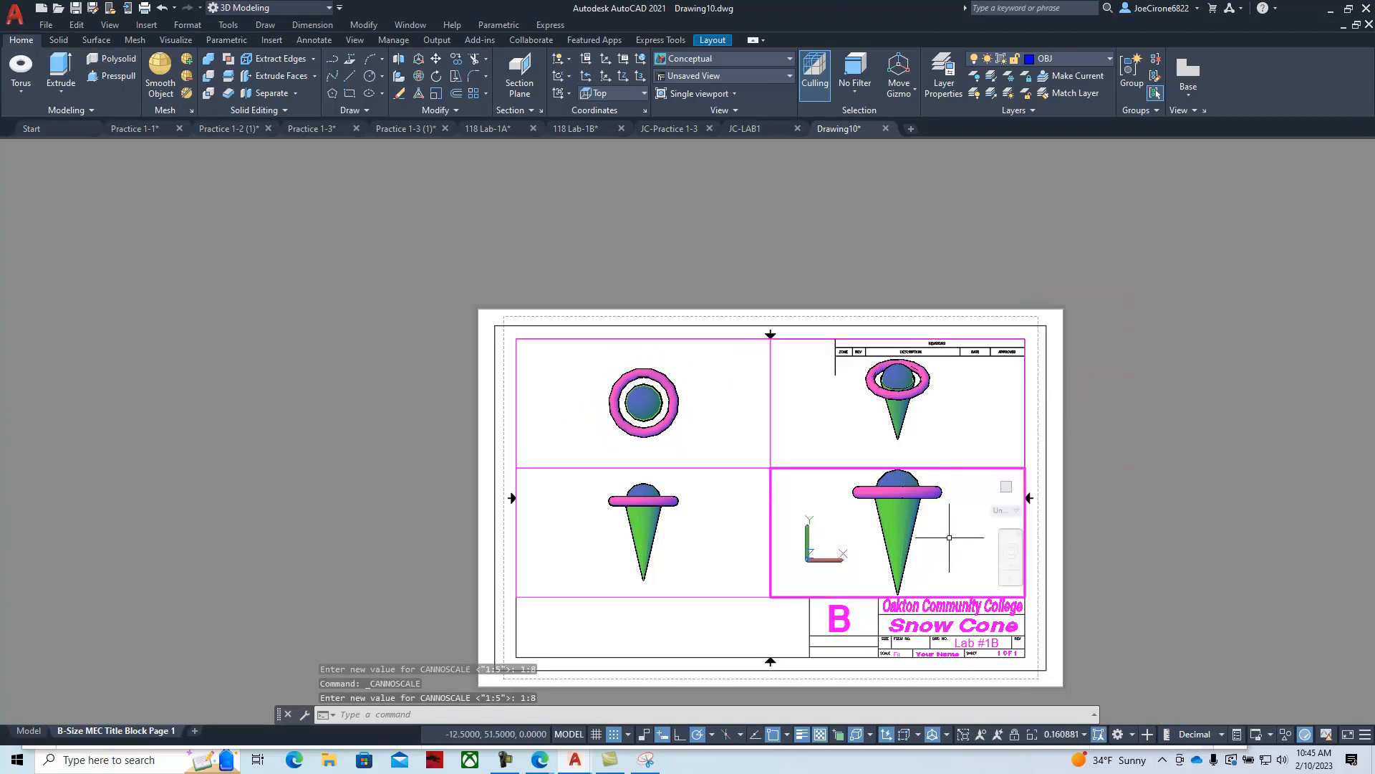
left_click(1085, 735)
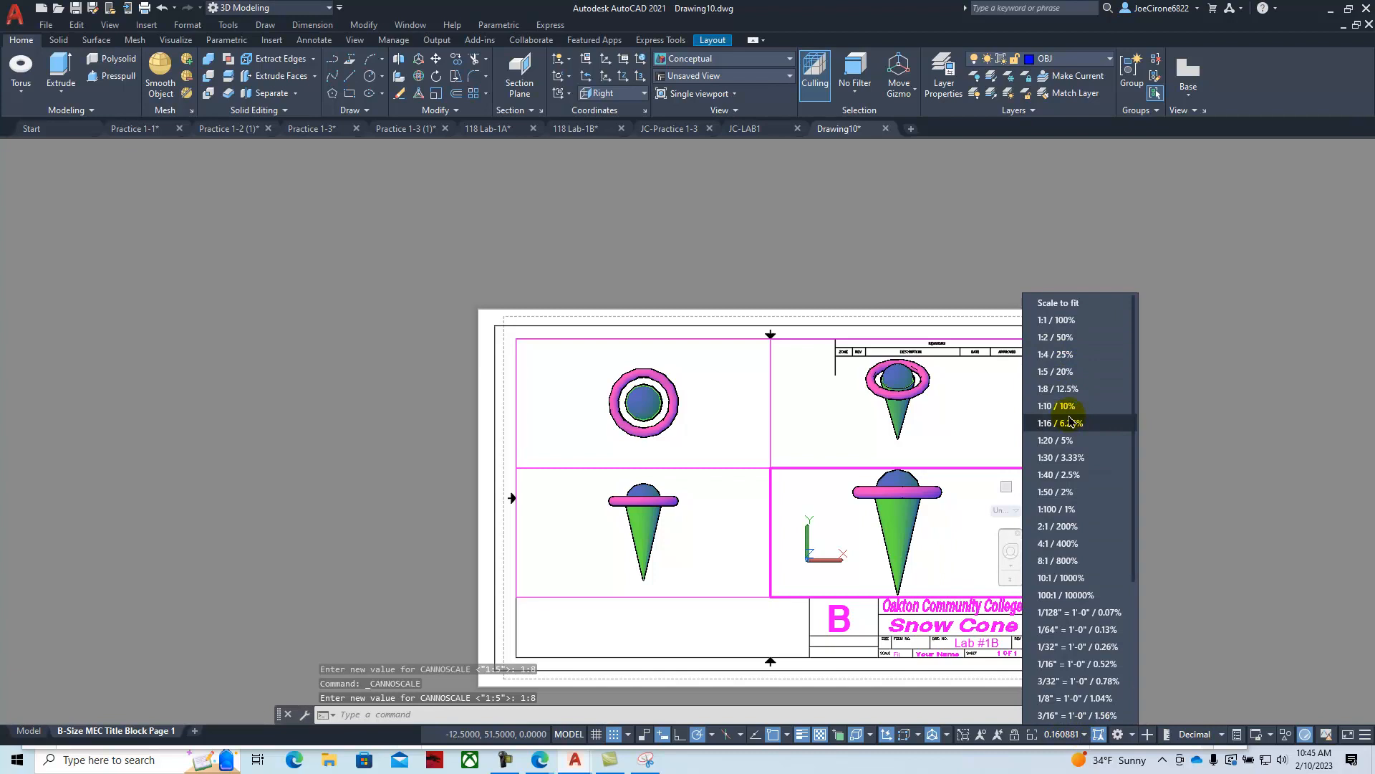
left_click(1069, 391)
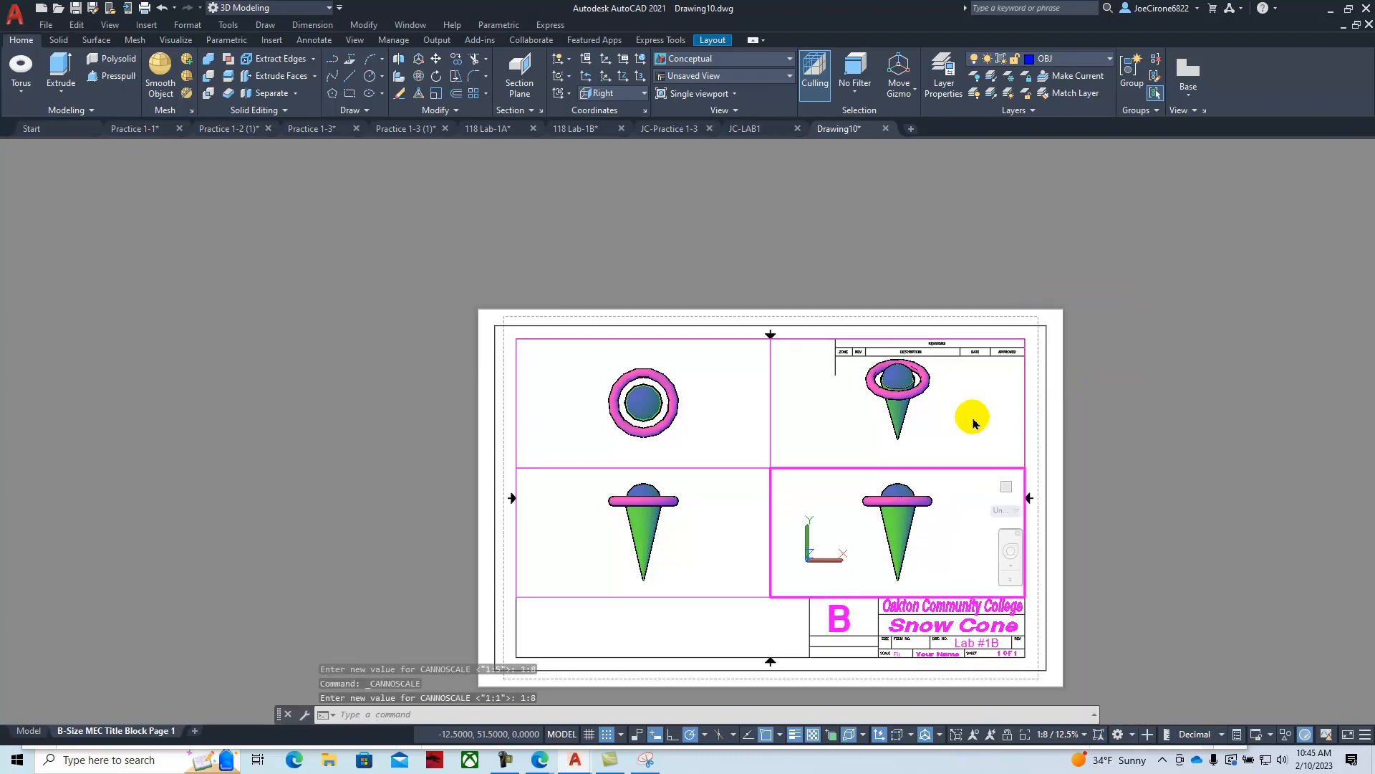
double_click(761, 637)
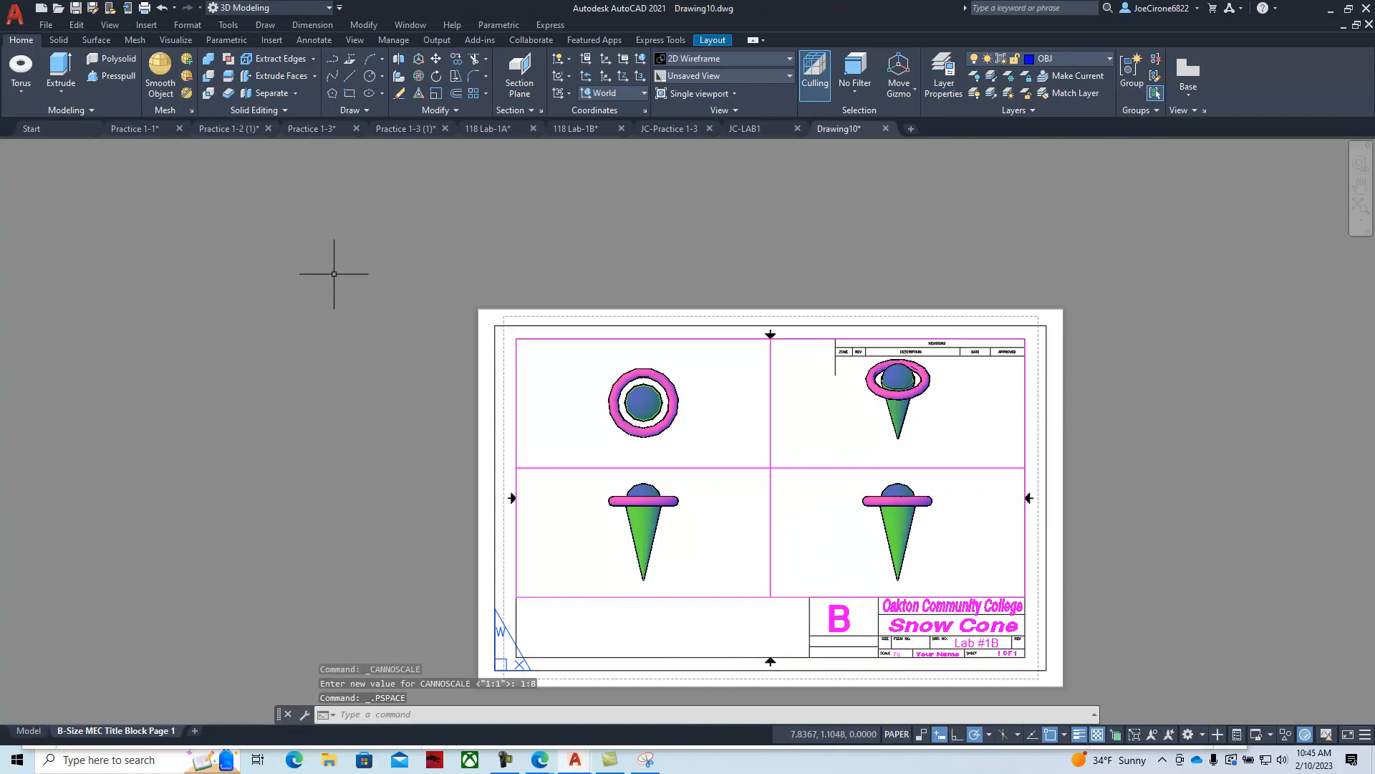
- Turn off the Viewport layer in the layer properties and close the layer manager
type("LAYER")
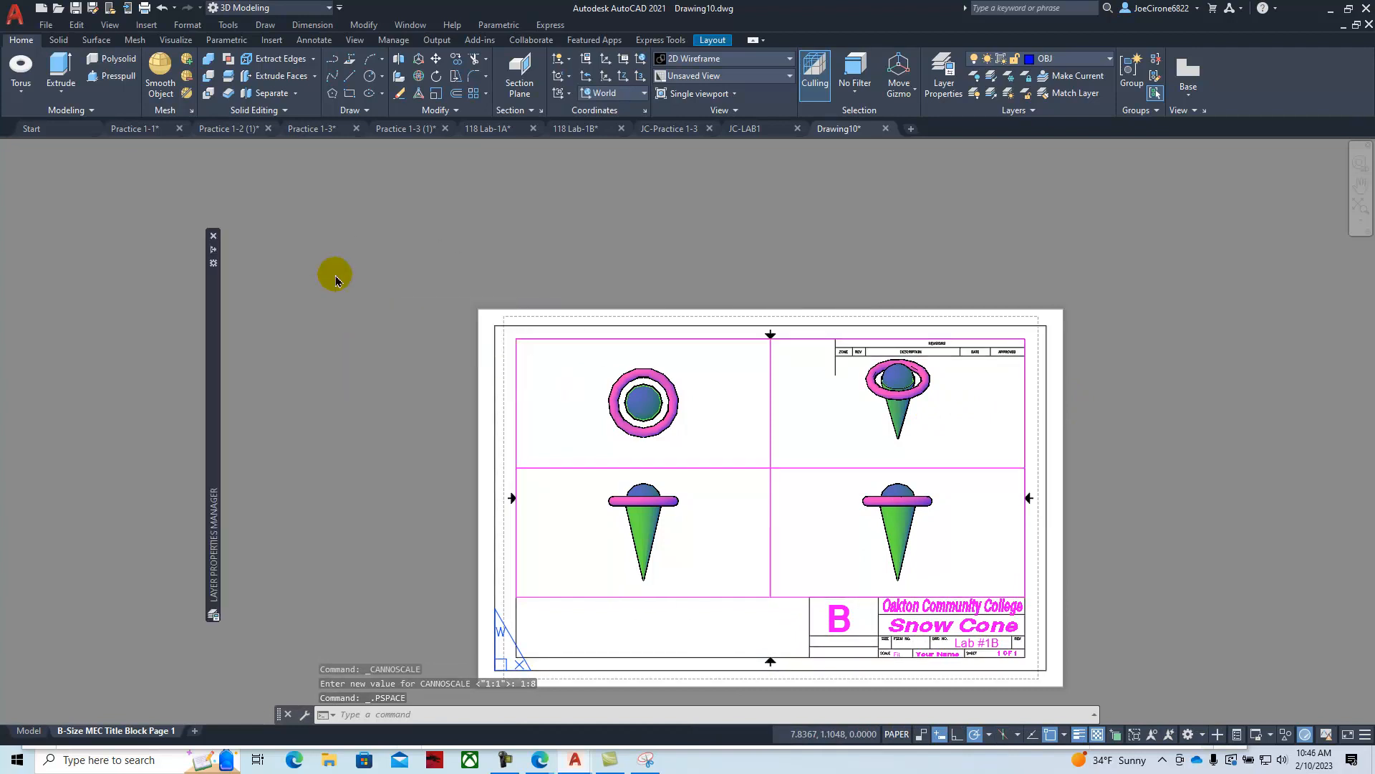
key("Return")
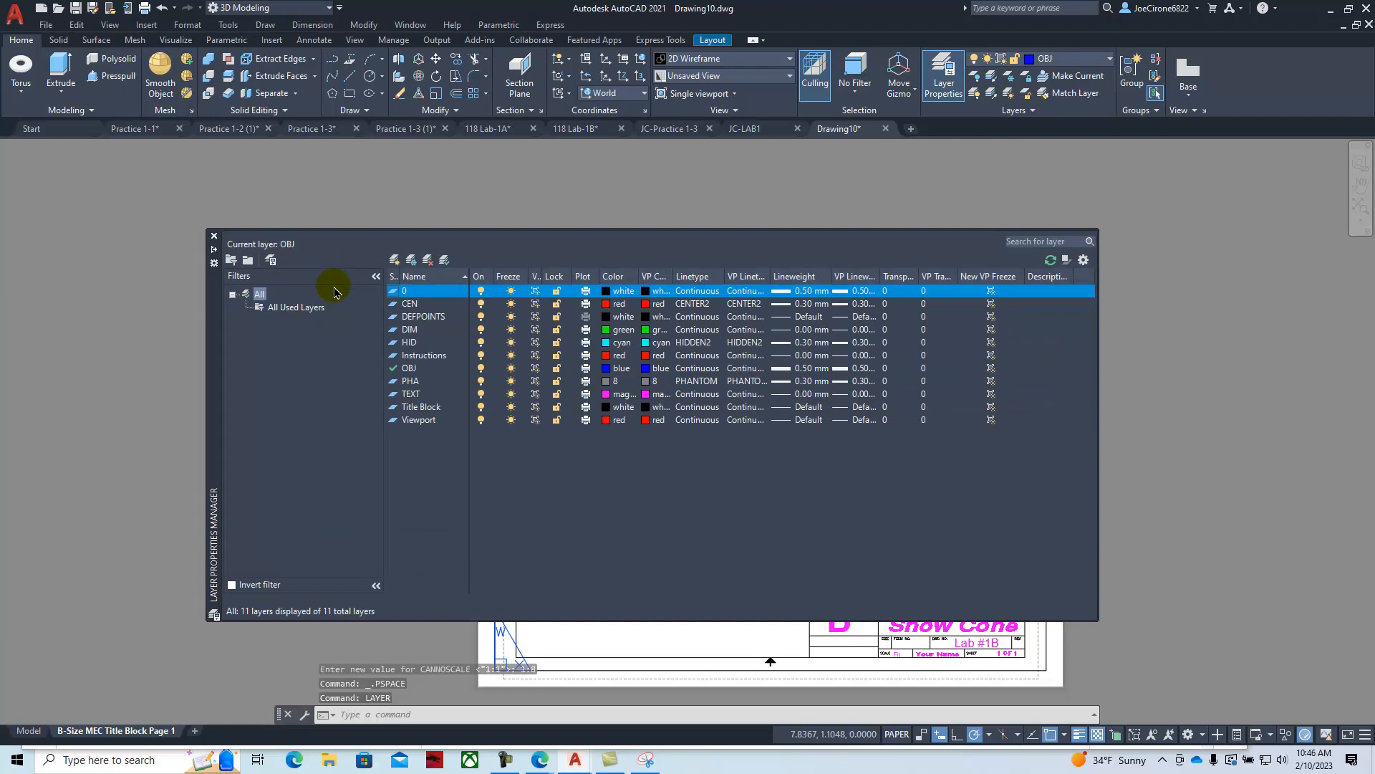
left_click(483, 426)
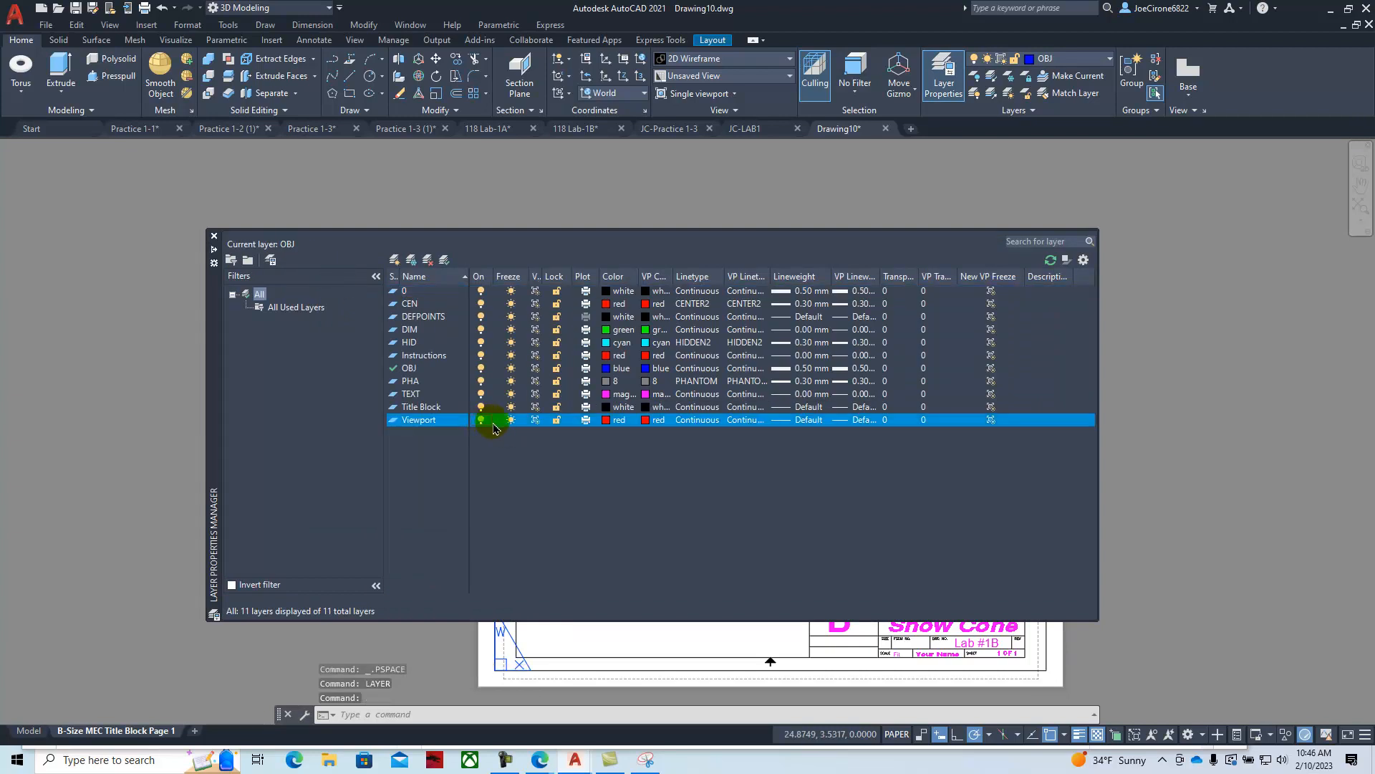
left_click(213, 236)
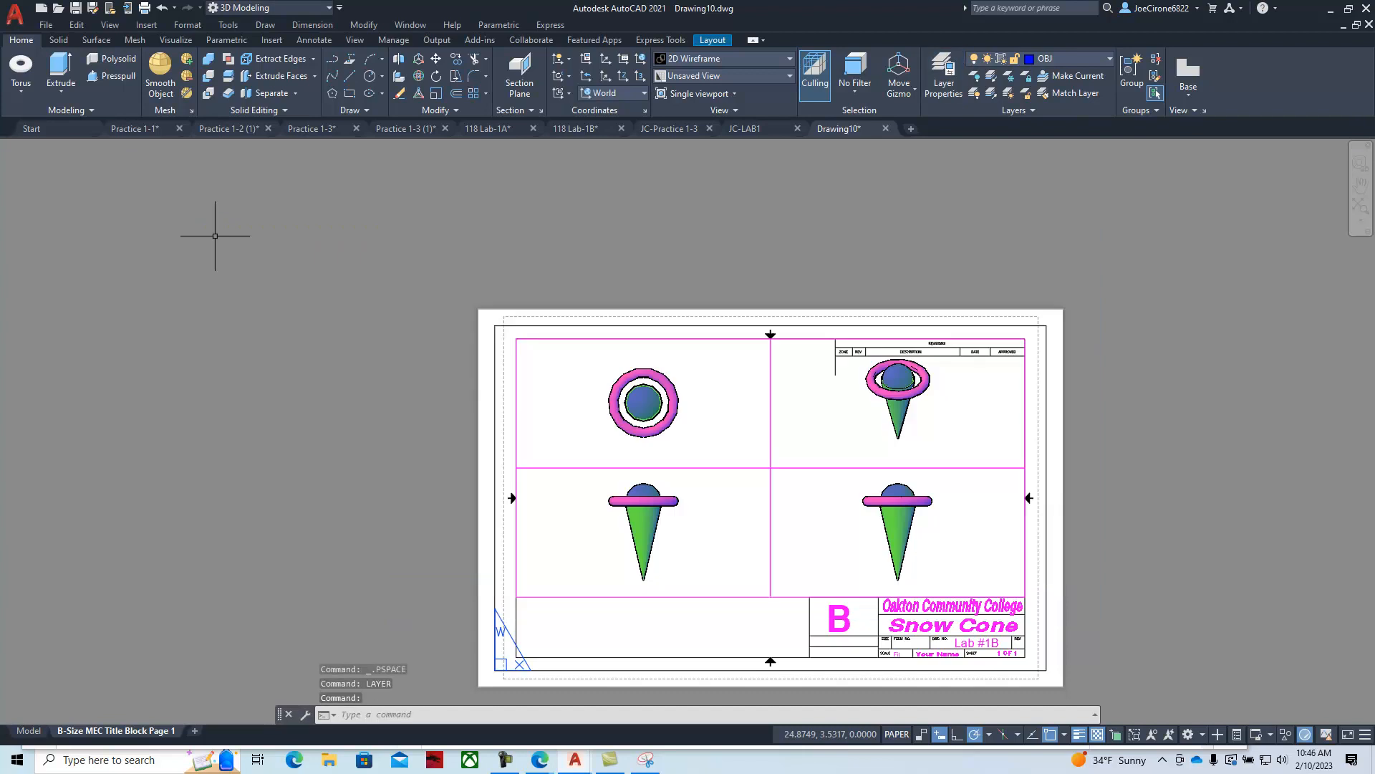
- Move all four layout viewports onto the turned-off Viewport layer to hide their borders
left_click(791, 456)
left_click(733, 483)
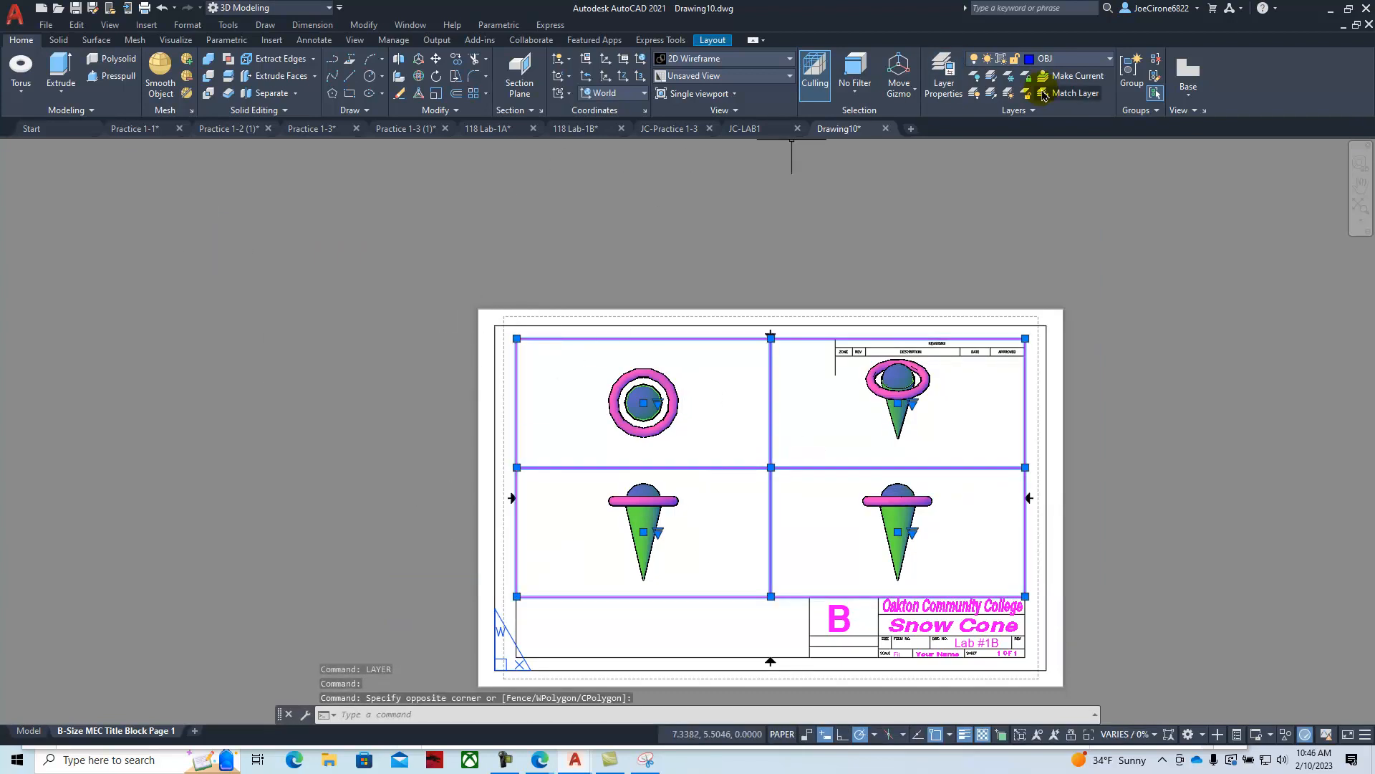
left_click(1103, 63)
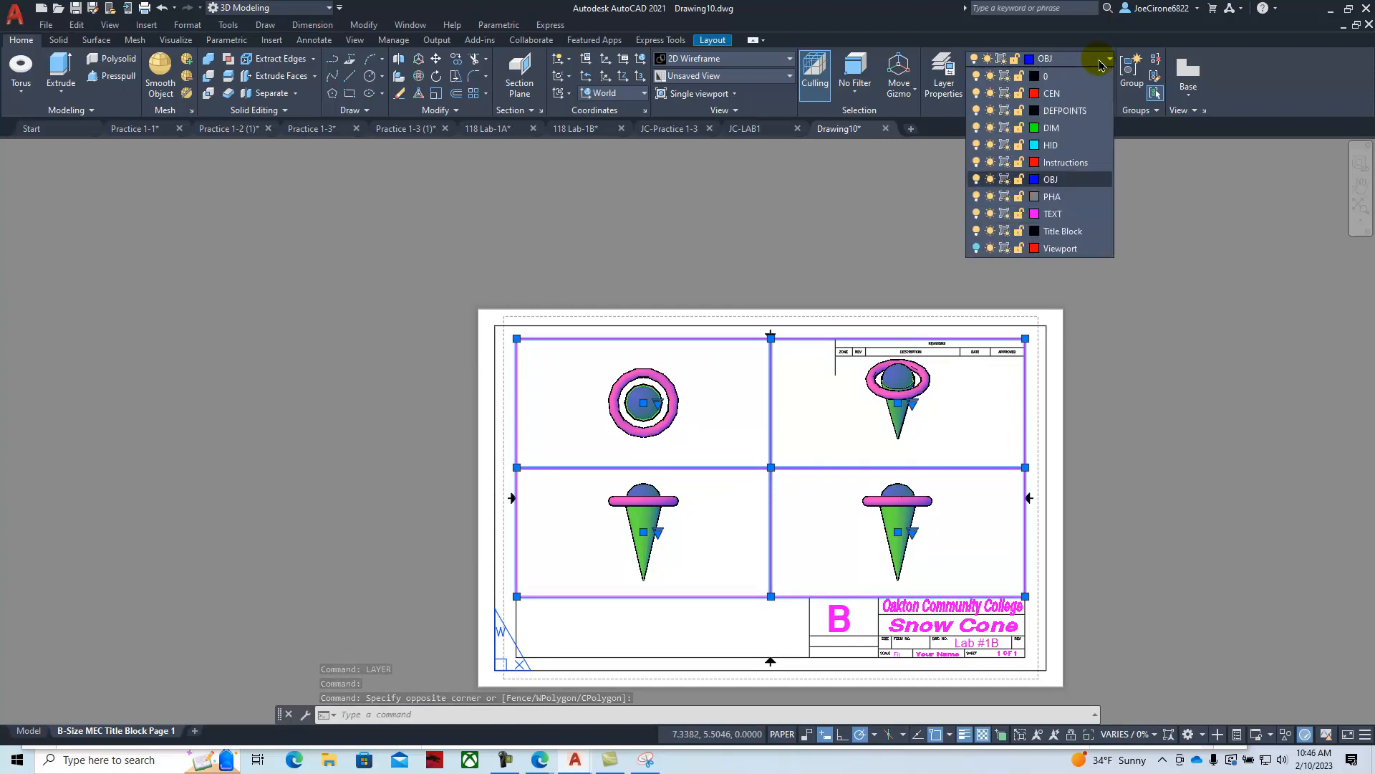
left_click(976, 248)
left_click(1061, 250)
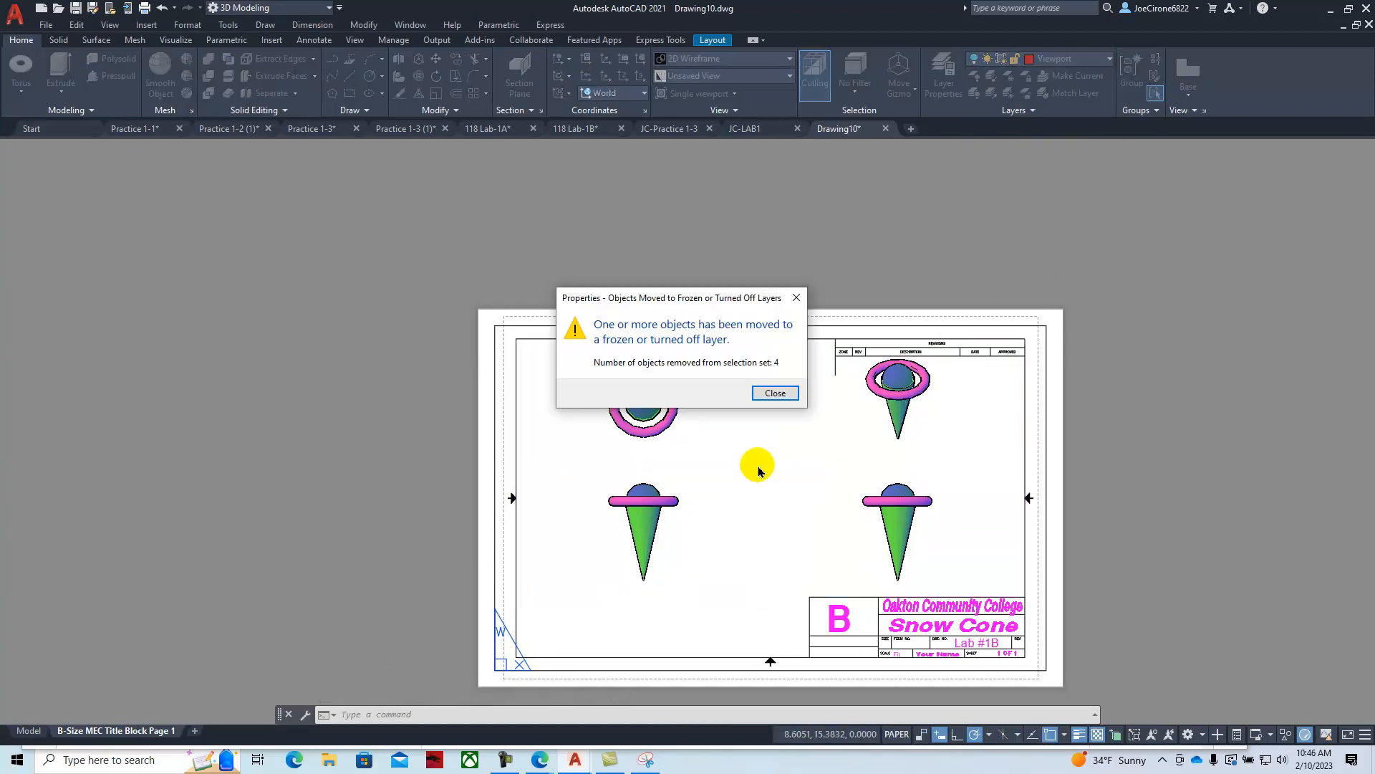
left_click(776, 394)
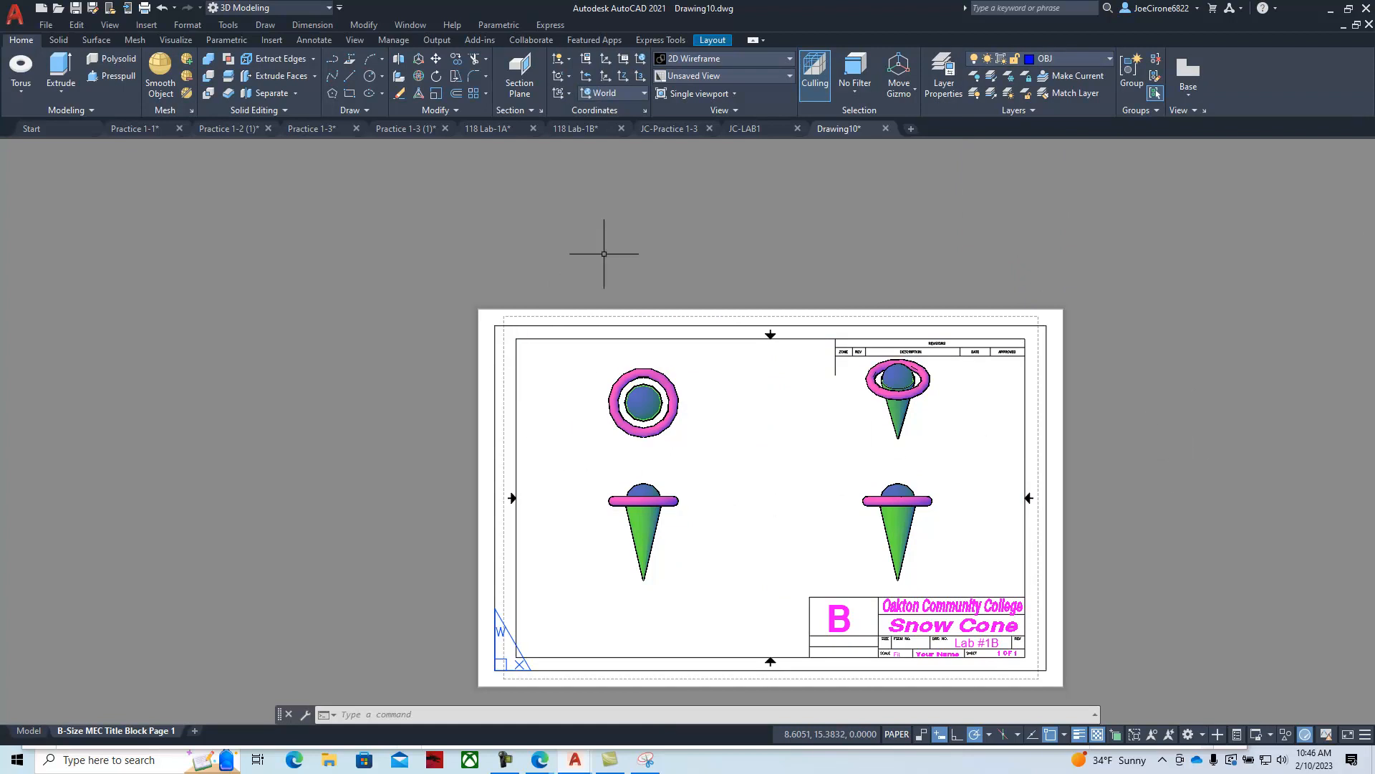
- Save the drawing as JC-LAB1B in the Downloads folder, in AutoCAD 2018 Drawing format
left_click(45, 24)
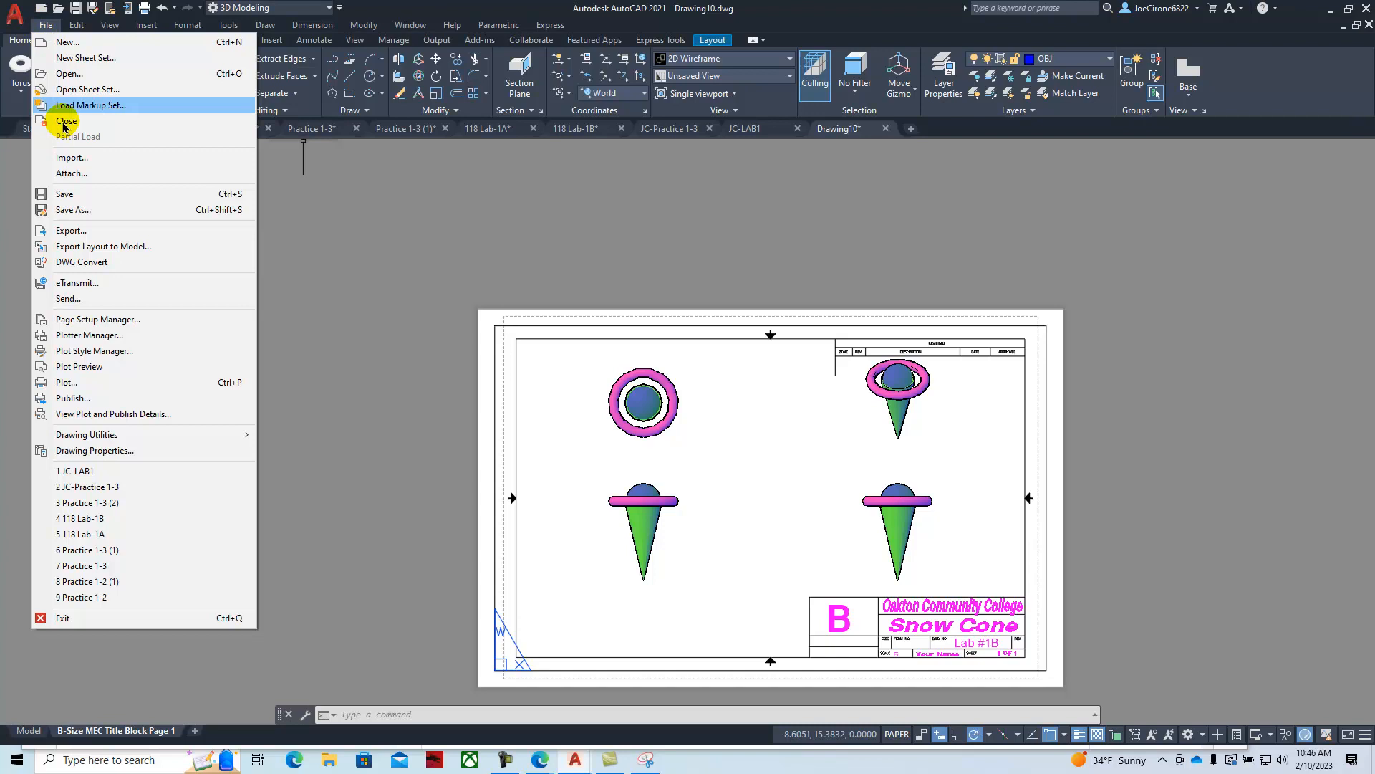
left_click(70, 209)
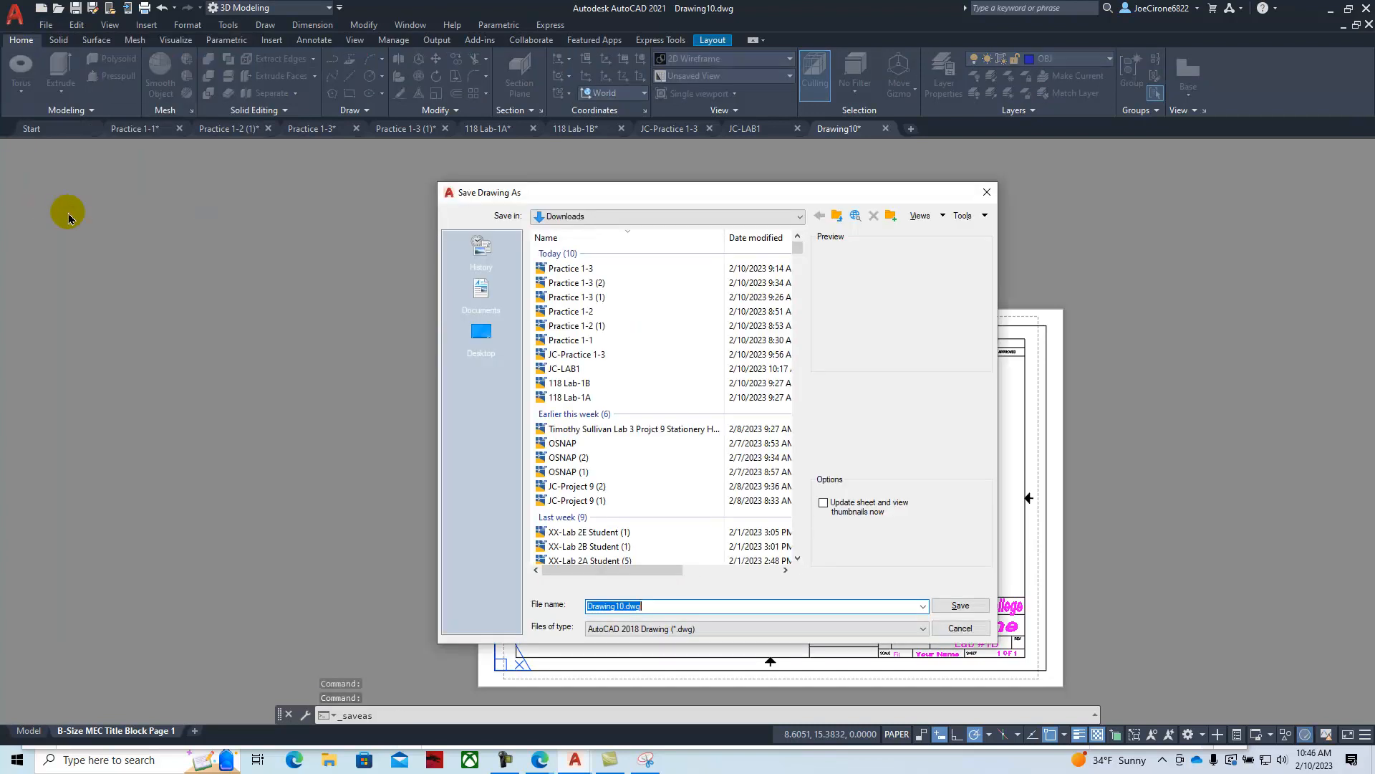
type("JC")
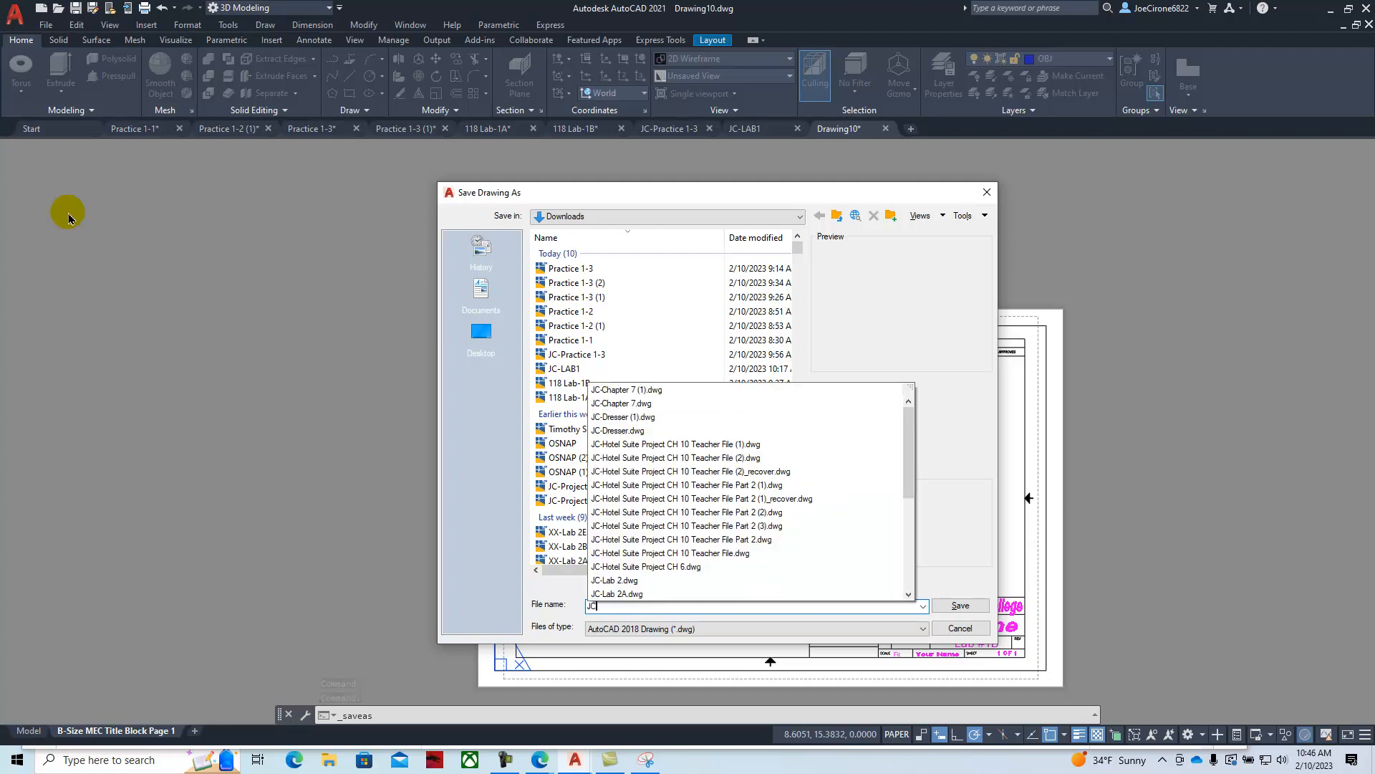
type("-LA")
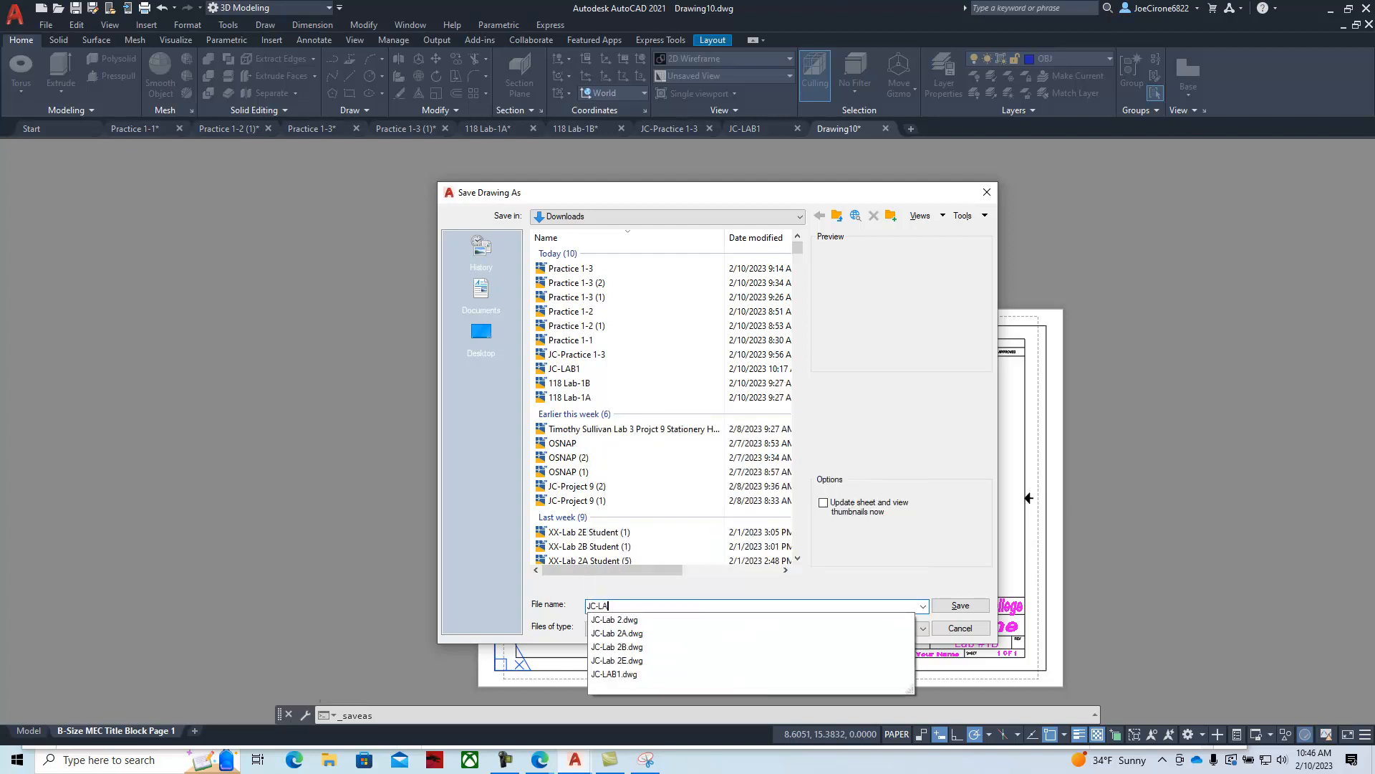
type("B1B")
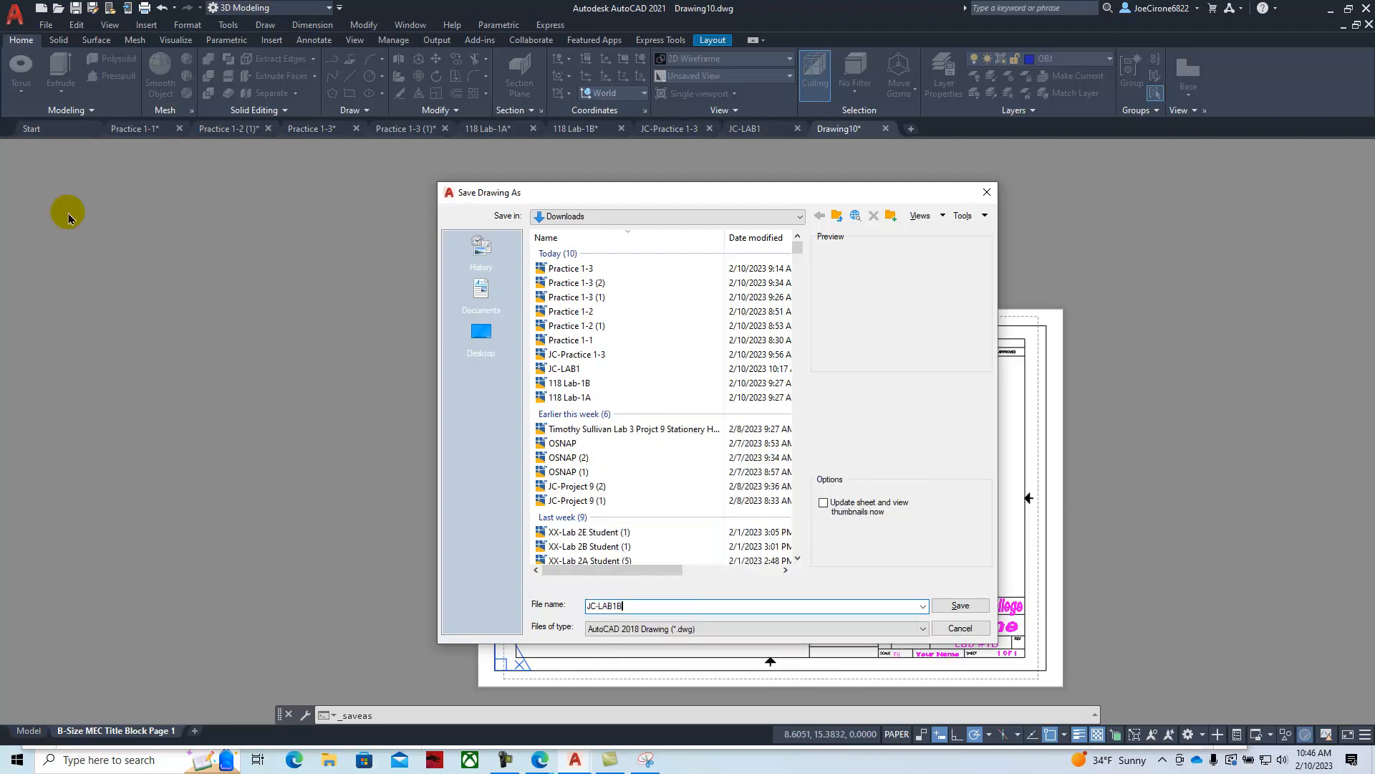
left_click(962, 606)
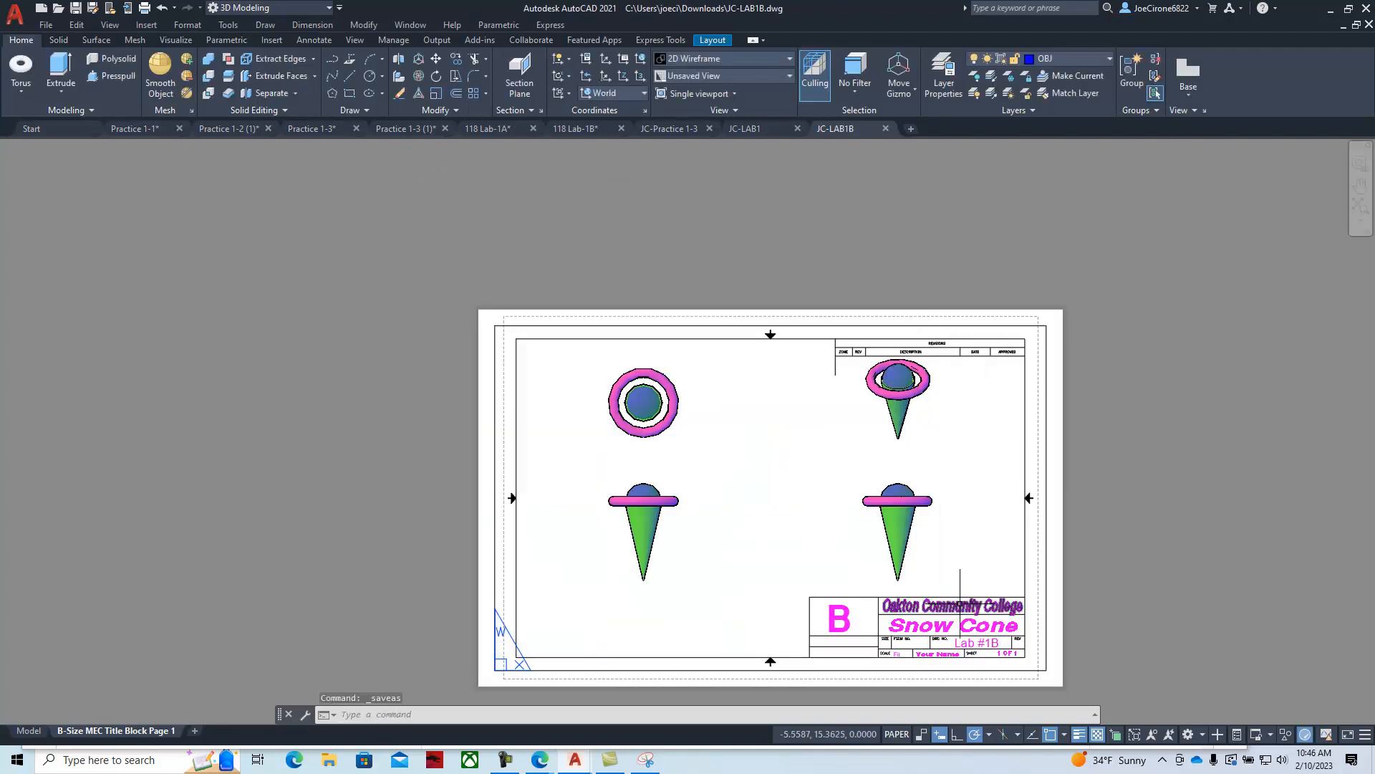